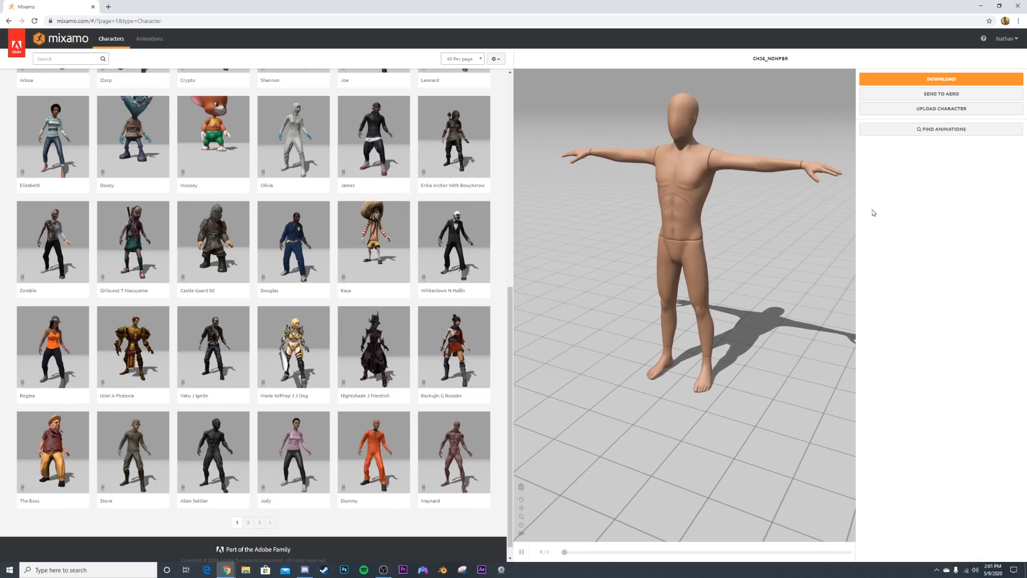
- Search the Mixamo animations for "looking", apply Looking Down to the mannequin and open its download
click(251, 522)
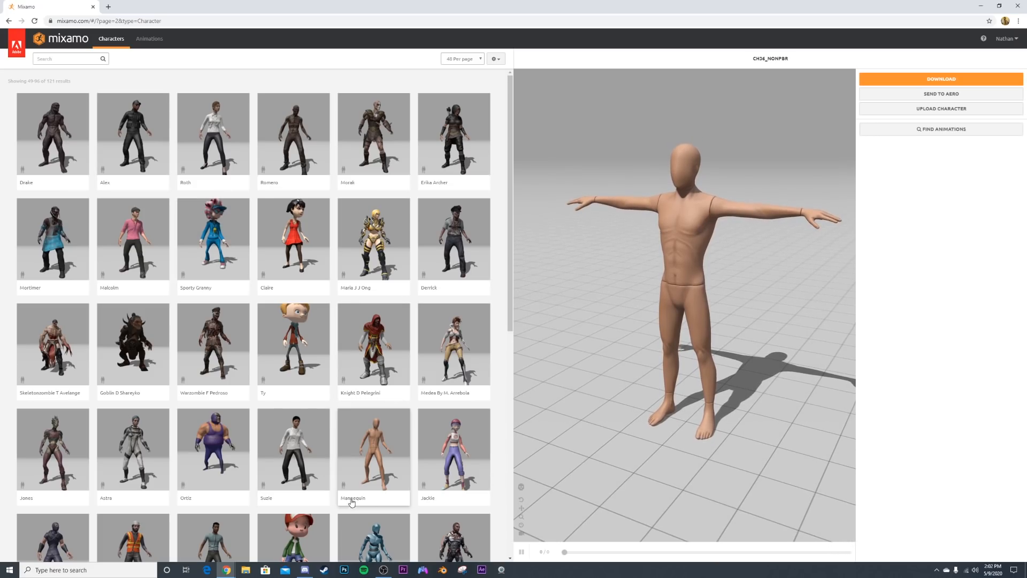
click(149, 39)
click(59, 57)
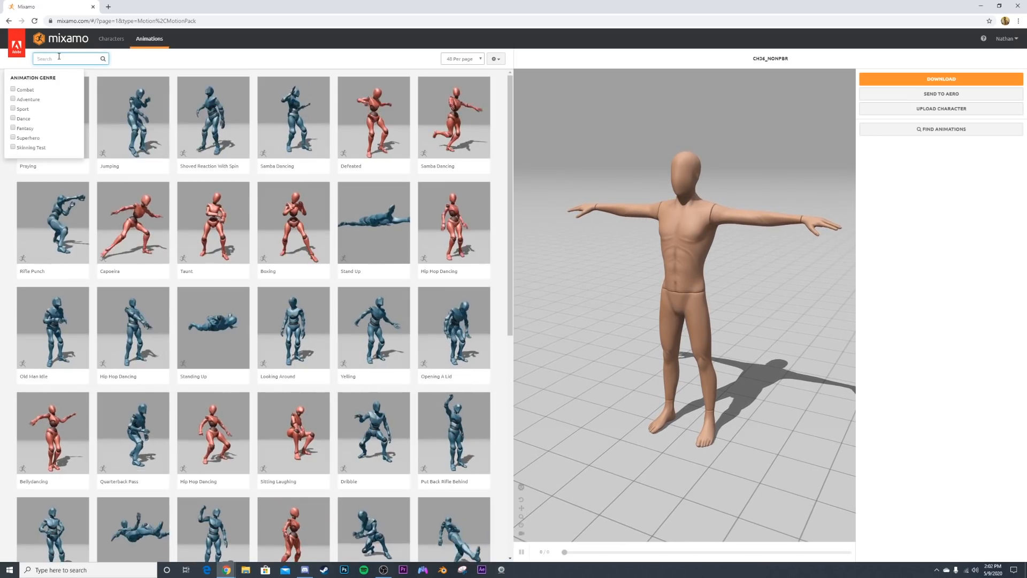
text(iooking)
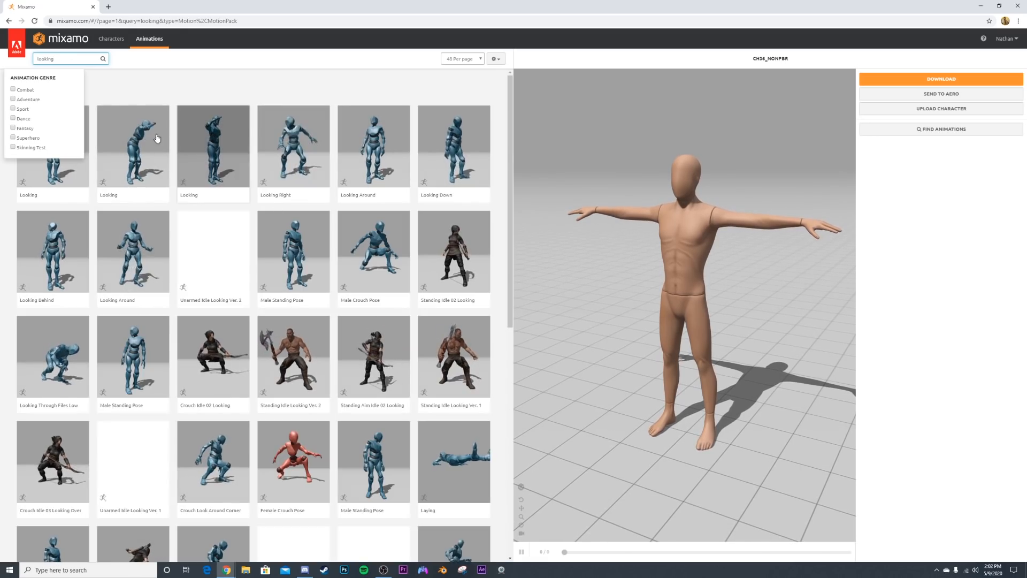
click(443, 138)
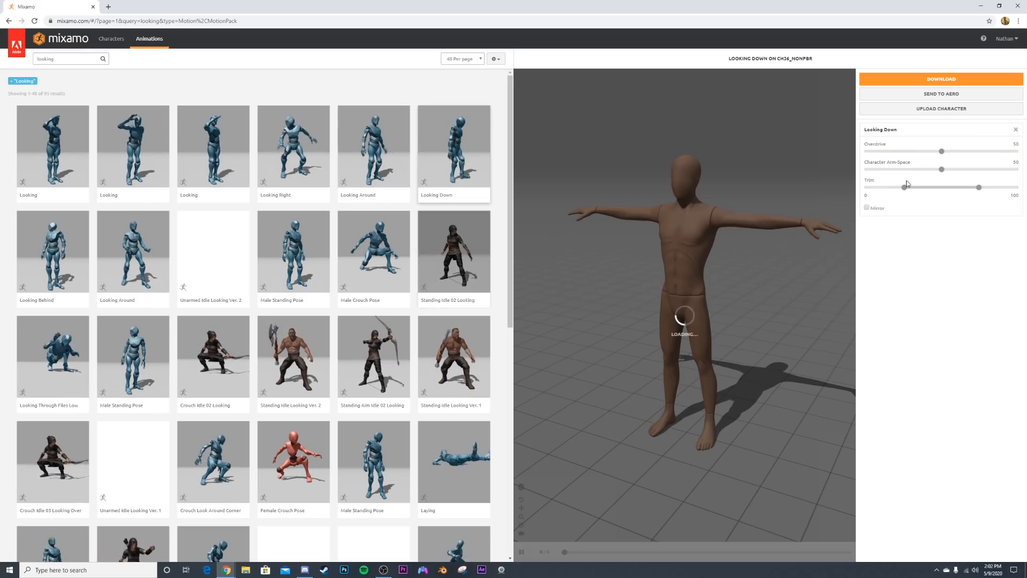
click(945, 81)
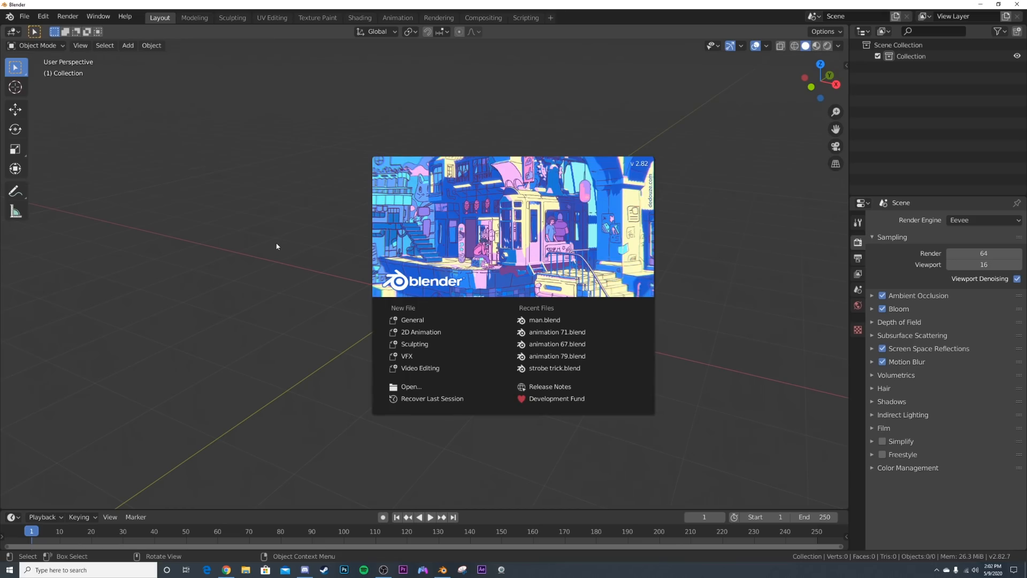
- Switch to Blender, dismiss the splash screen and keep Eevee as the render engine
click(276, 246)
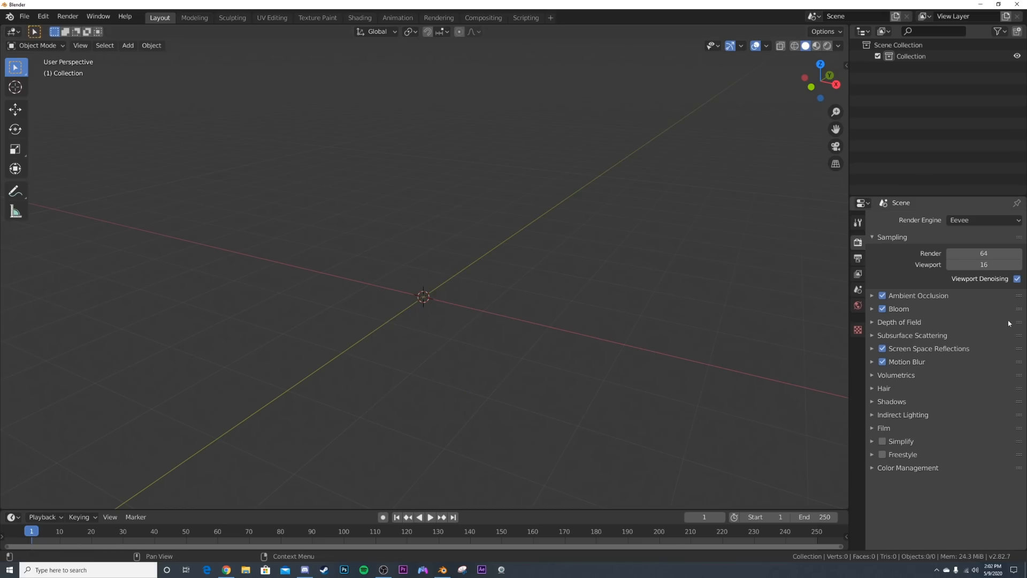
click(997, 219)
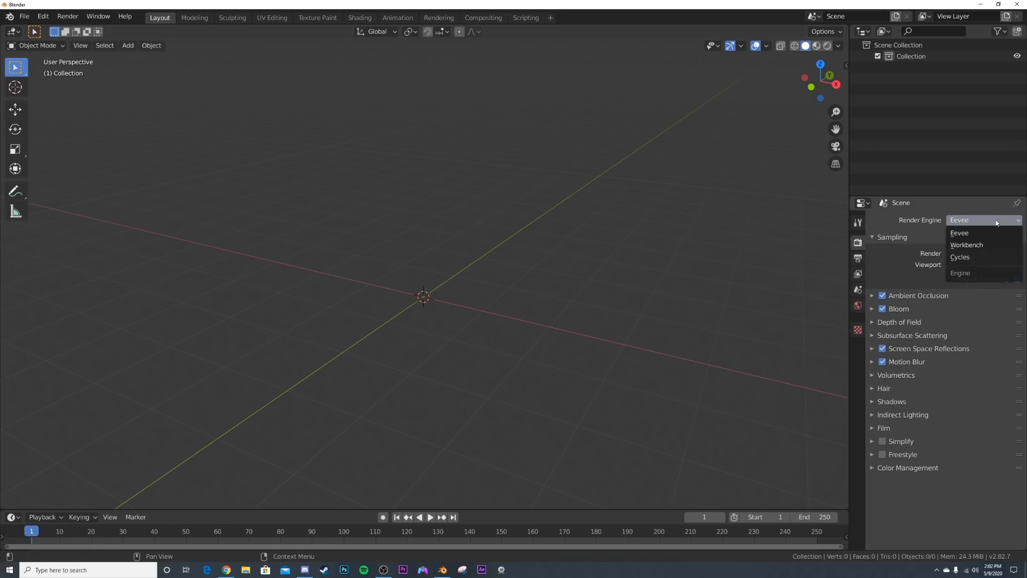
click(909, 231)
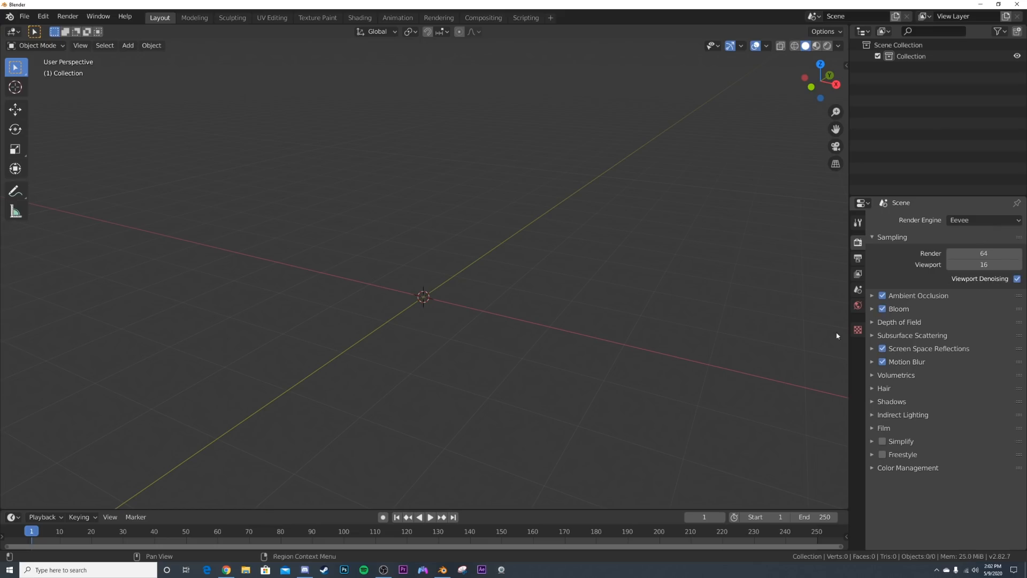
click(24, 19)
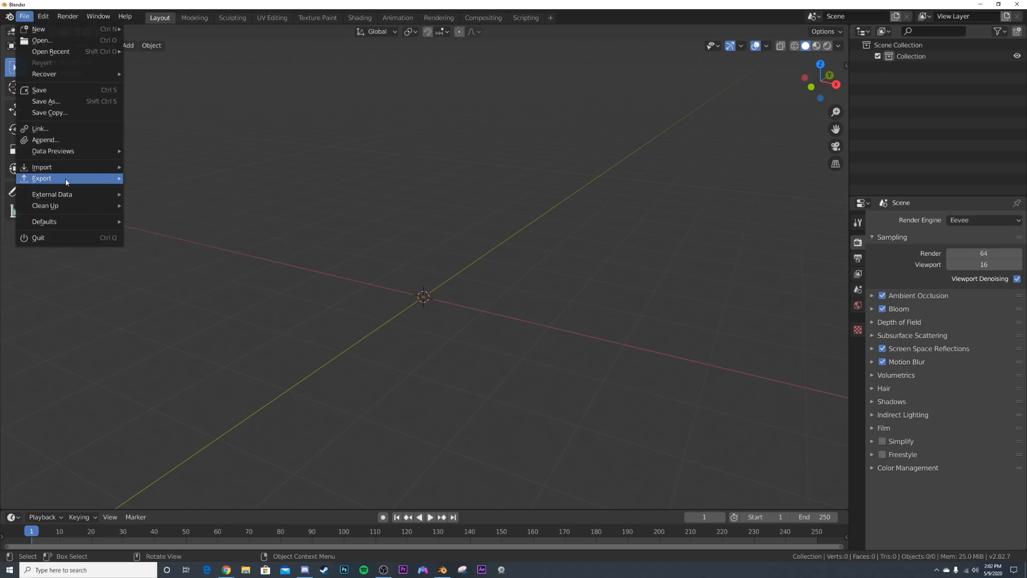
mouse_move(67, 182)
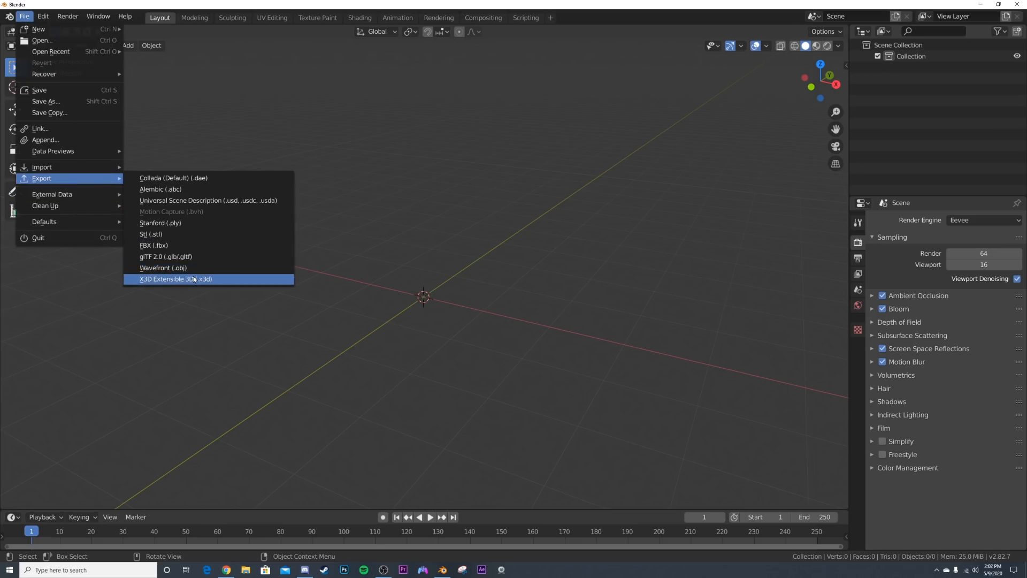
click(185, 237)
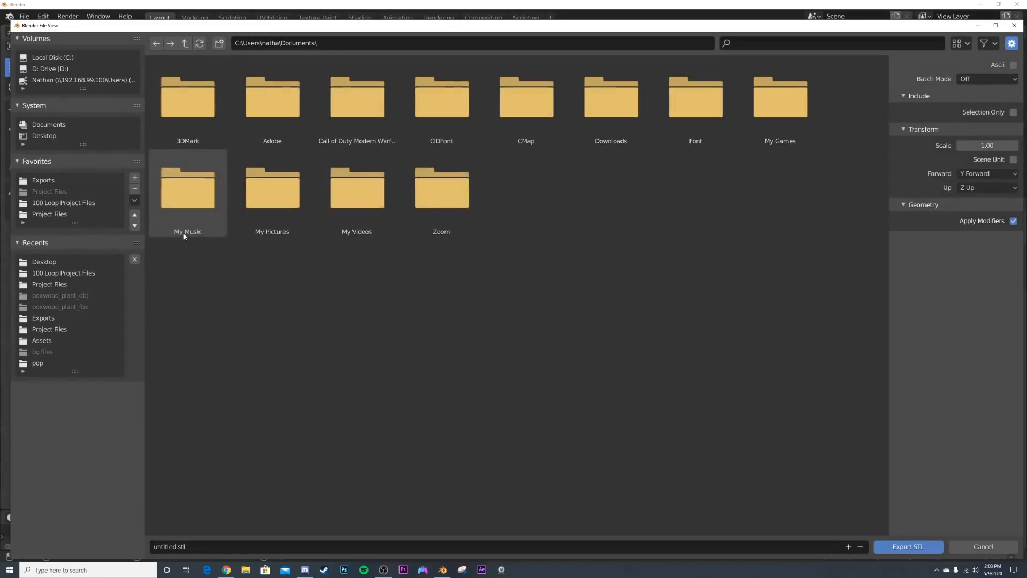
click(984, 547)
- Import the FBX file Looking Behind (1).fbx from the Desktop folder
click(23, 16)
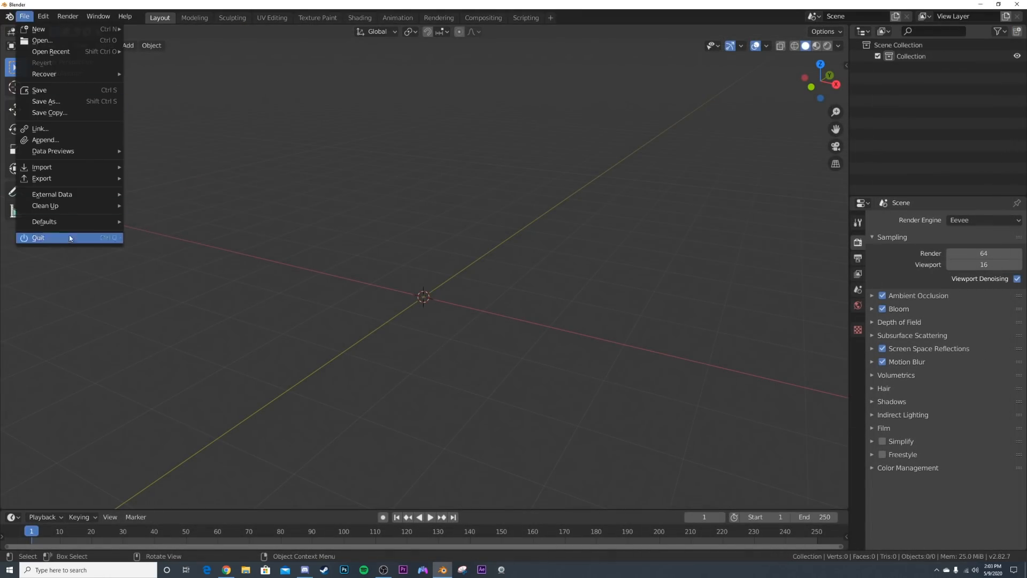
mouse_move(56, 171)
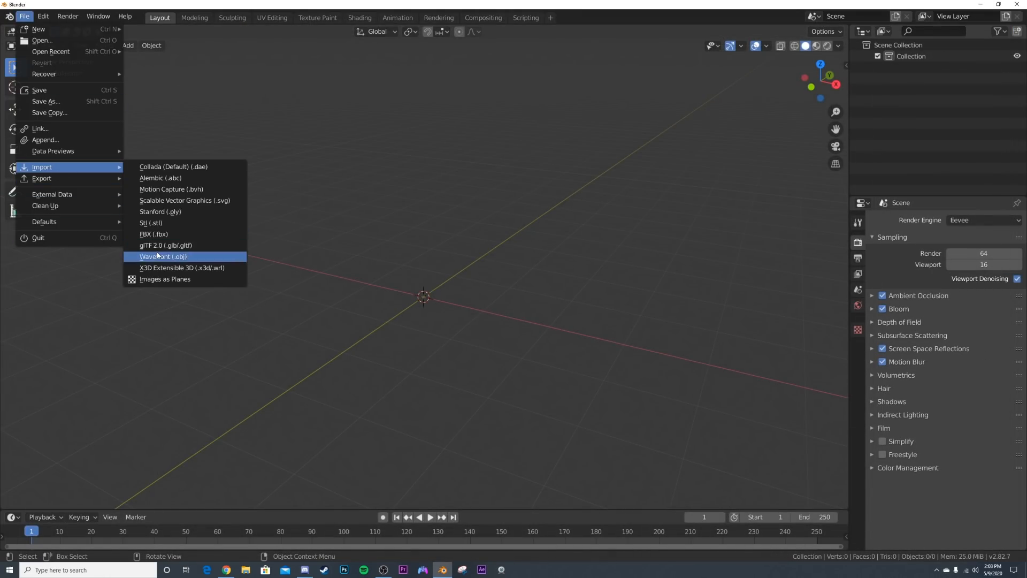
click(160, 236)
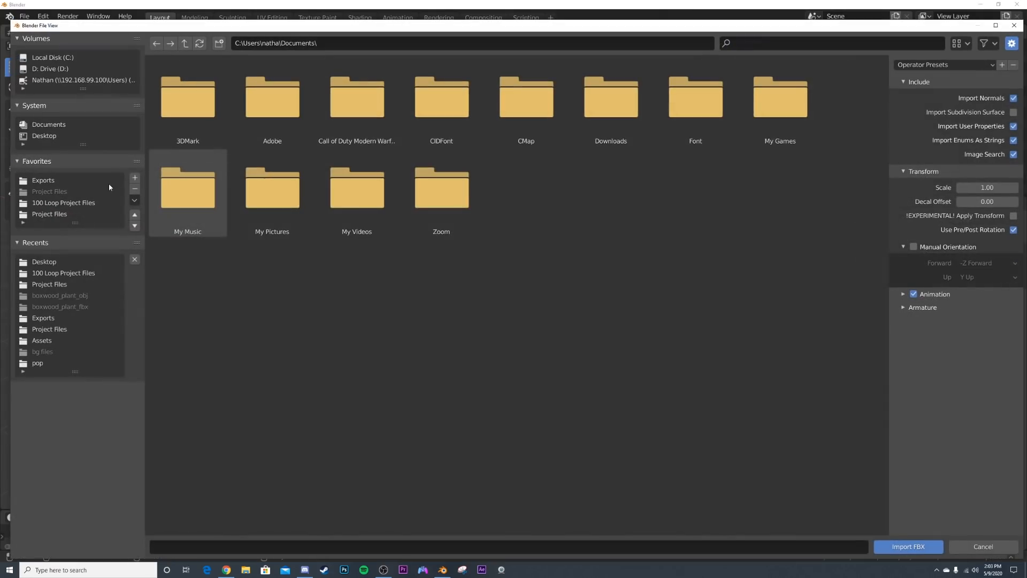
click(42, 136)
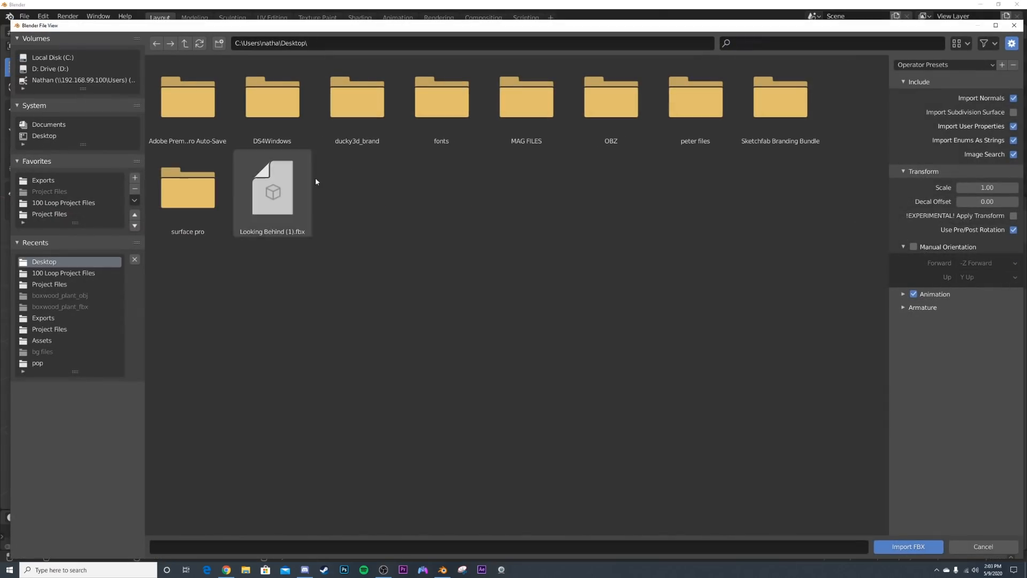
double_click(267, 182)
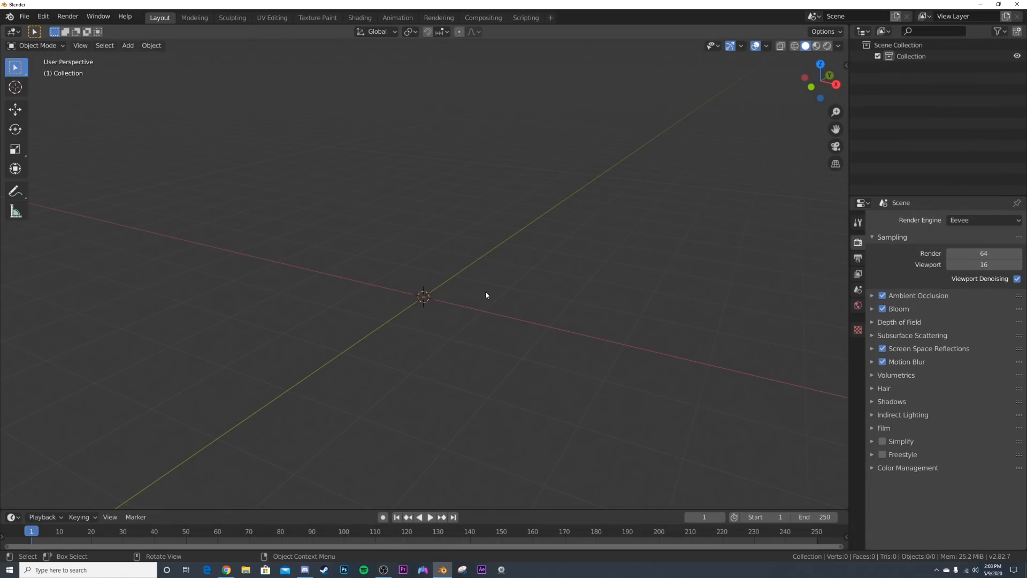
- Play back the imported figure's animation and stop it
scroll(460, 289, up, 5)
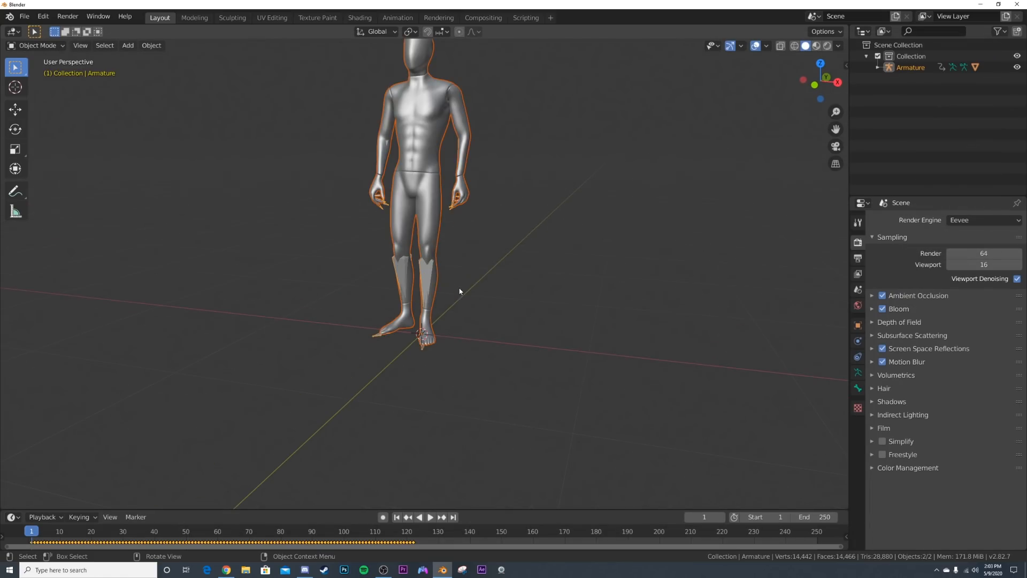
key(space)
middle_drag(437, 336, 484, 295)
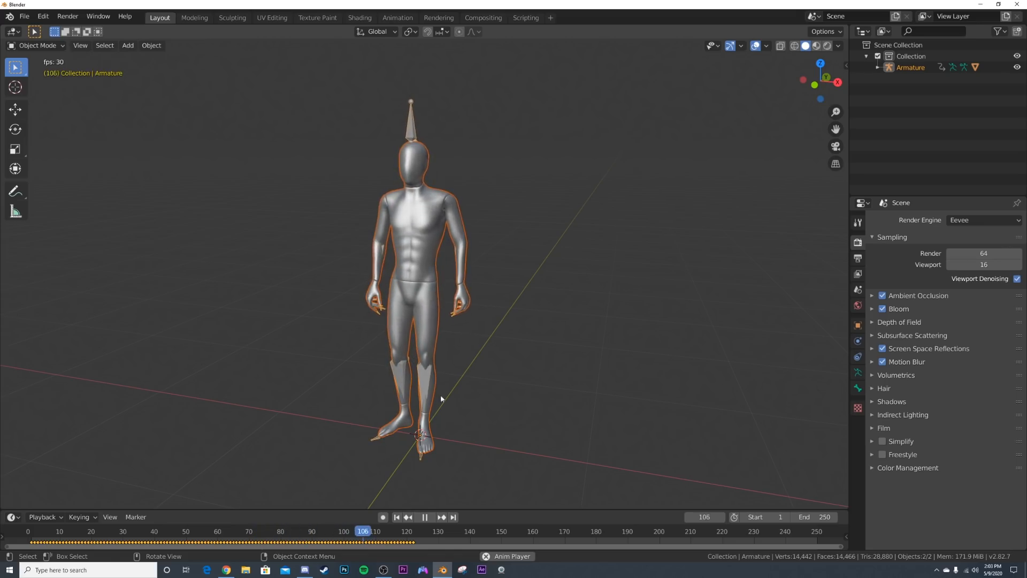
key(space)
- Set the scene's end frame to 123 and preview the loop with the timeline area enlarged
click(419, 537)
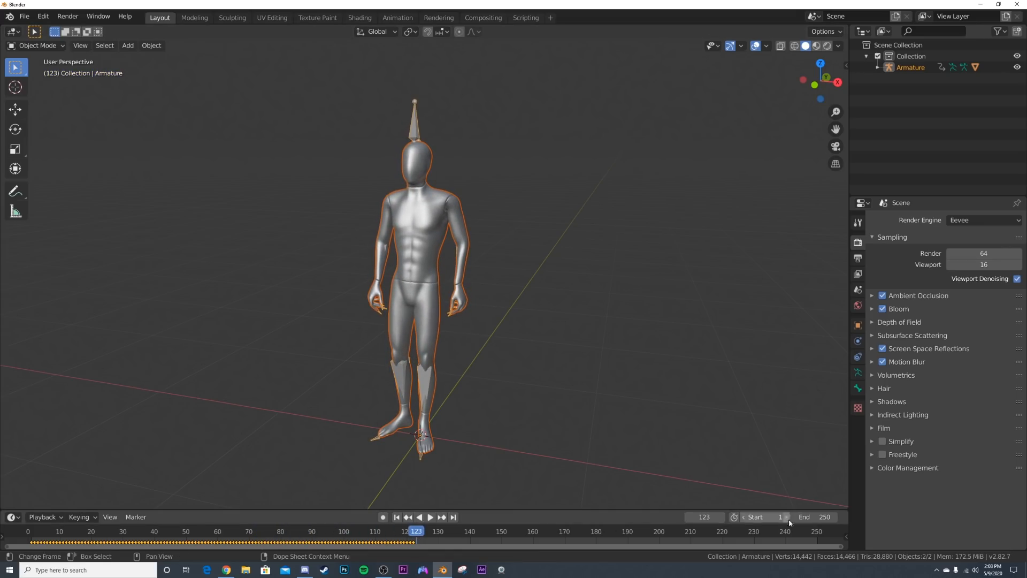
key(Return)
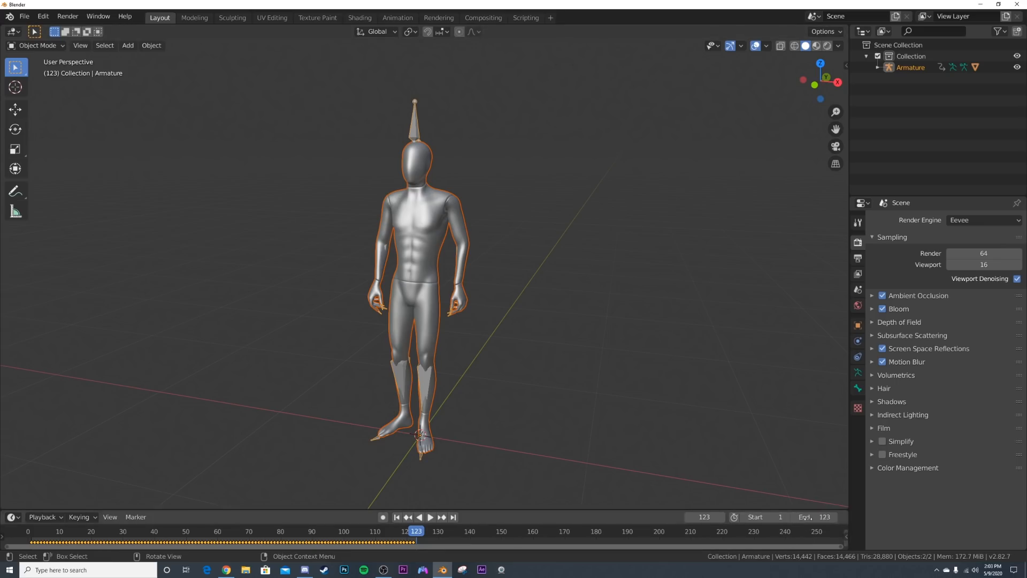
drag(592, 509, 592, 478)
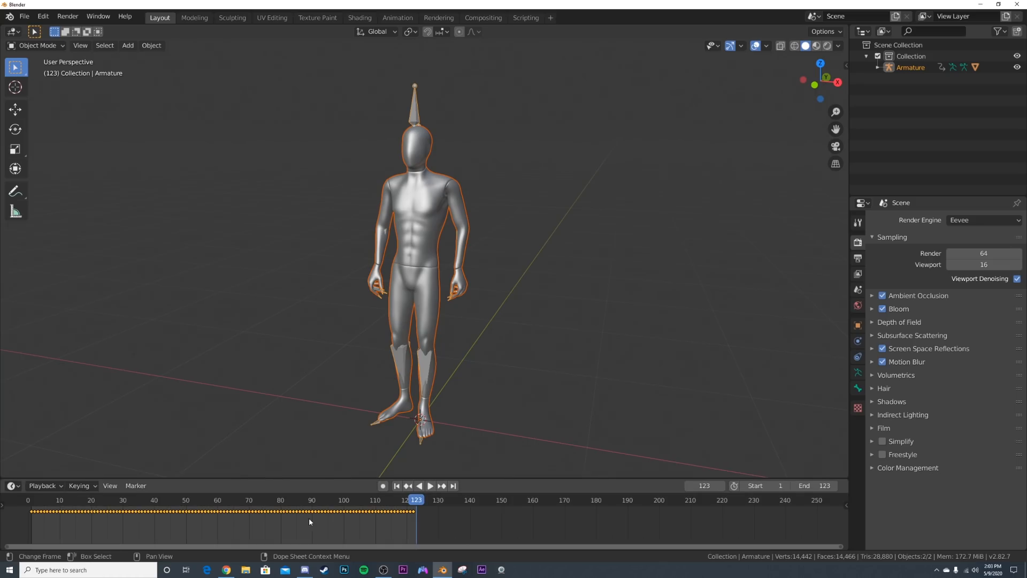
middle_drag(309, 521, 464, 521)
key(space)
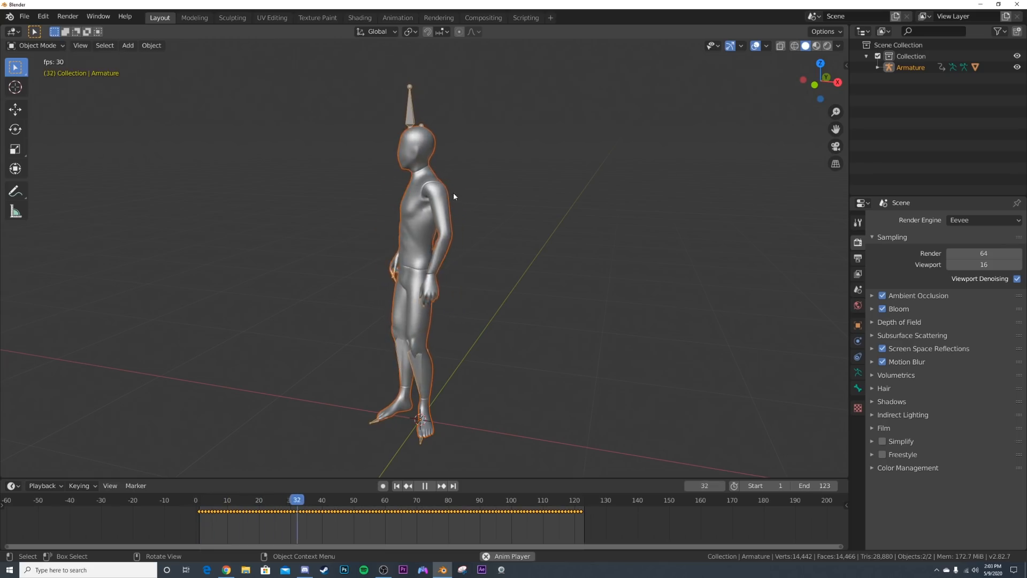
key(space)
- Deselect the armature, add a camera and align it to the current side view of the figure
click(476, 227)
middle_drag(476, 228, 482, 277)
key(shift+a)
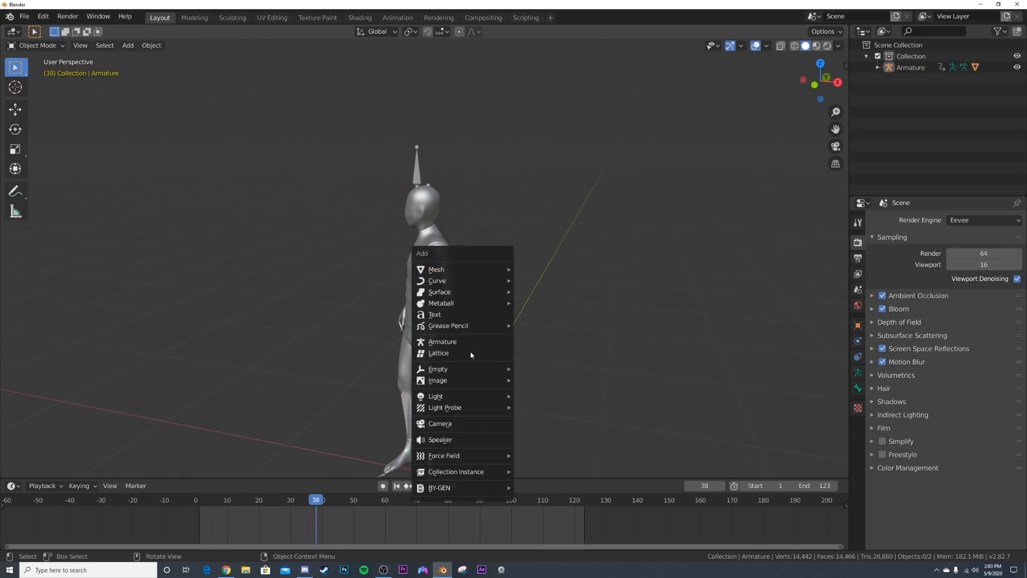
click(454, 423)
middle_drag(485, 295, 486, 309)
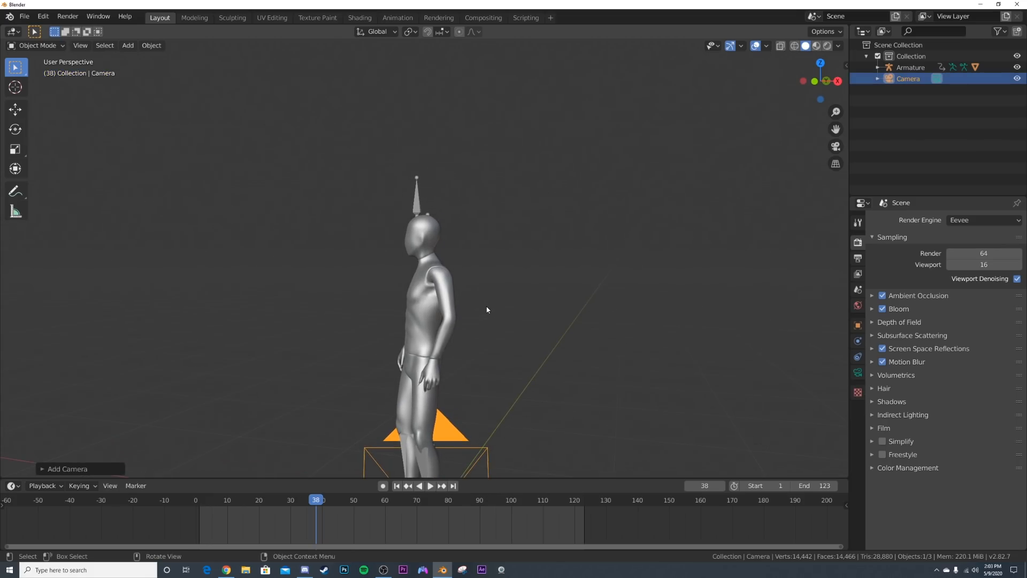
key(KP_0)
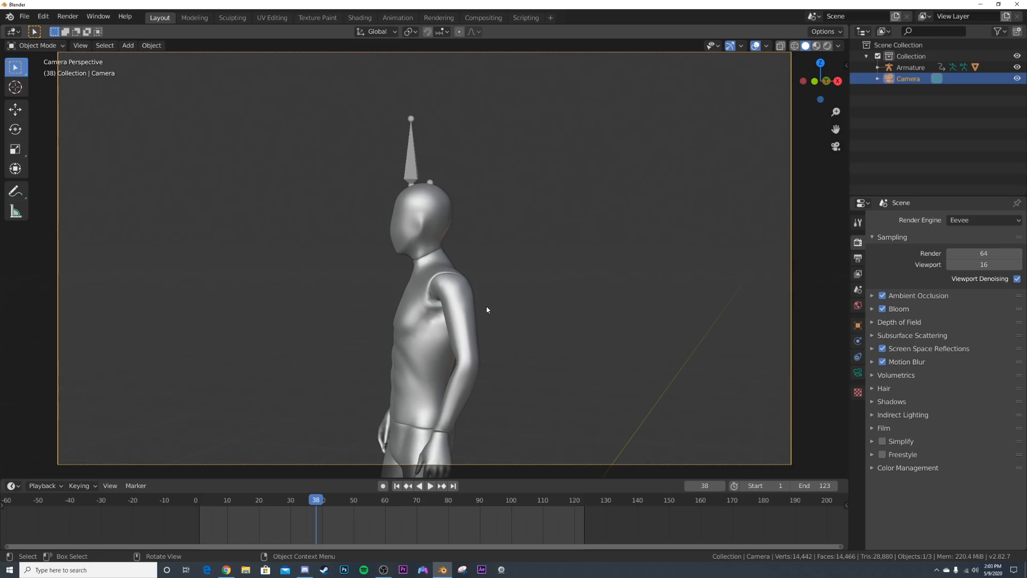
- Set the camera's focal length to 100 mm
click(858, 372)
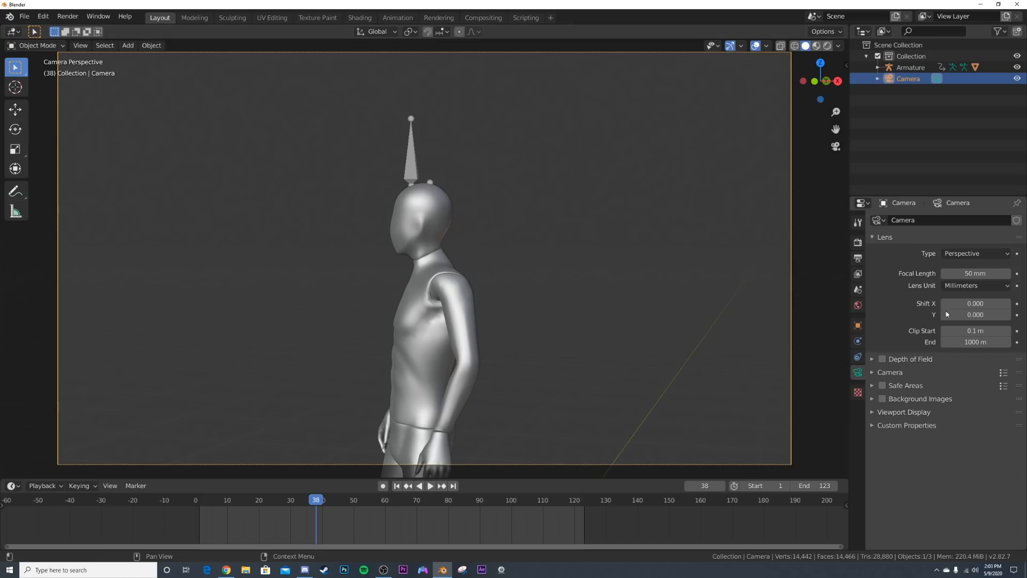
click(978, 278)
text(100)
key(Return)
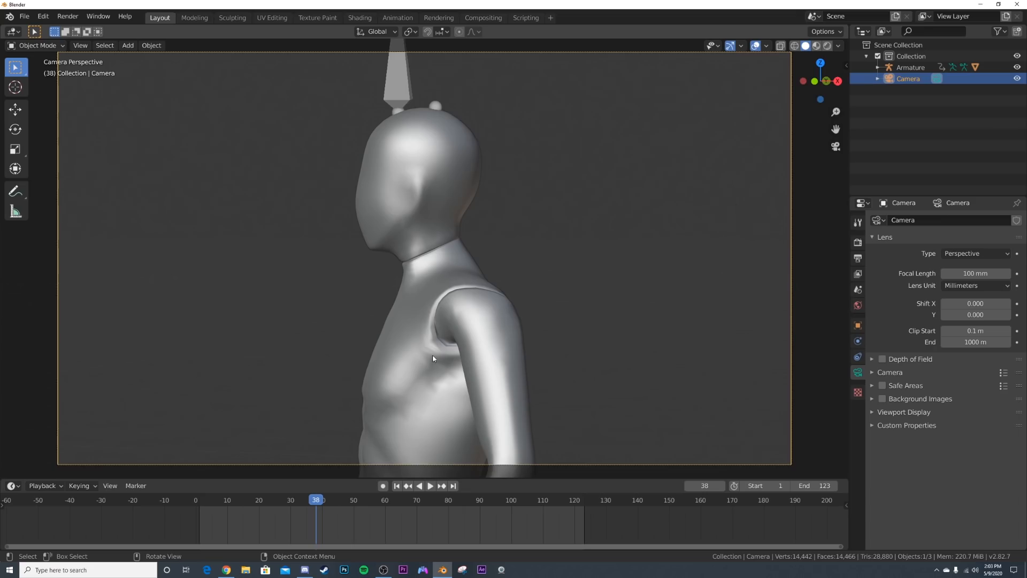
- Align the camera to a front three-quarter view of the figure and move it to frame the head and shoulders
middle_drag(433, 357, 492, 360)
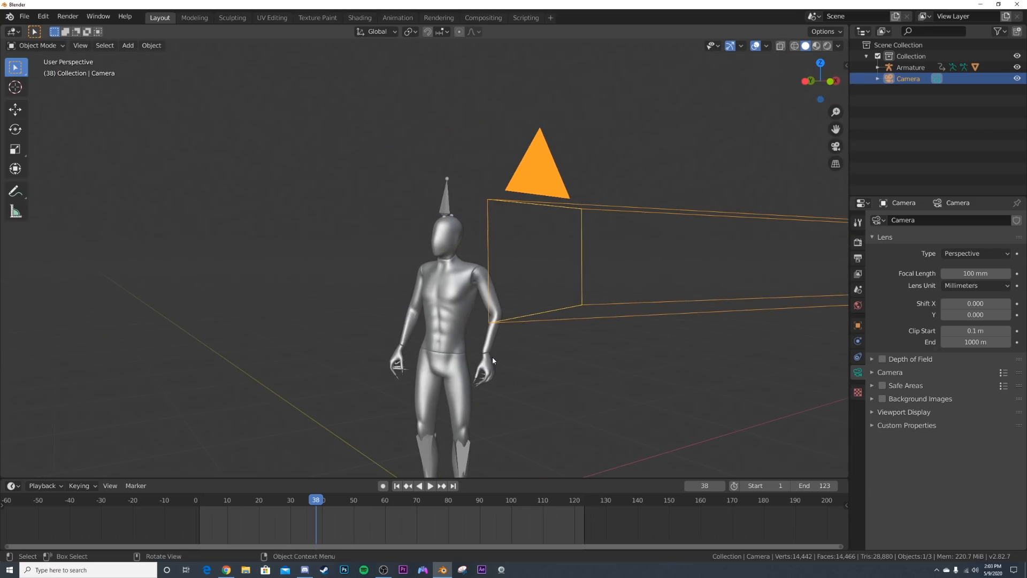
key(KP_0)
key(g)
click(522, 296)
key(g)
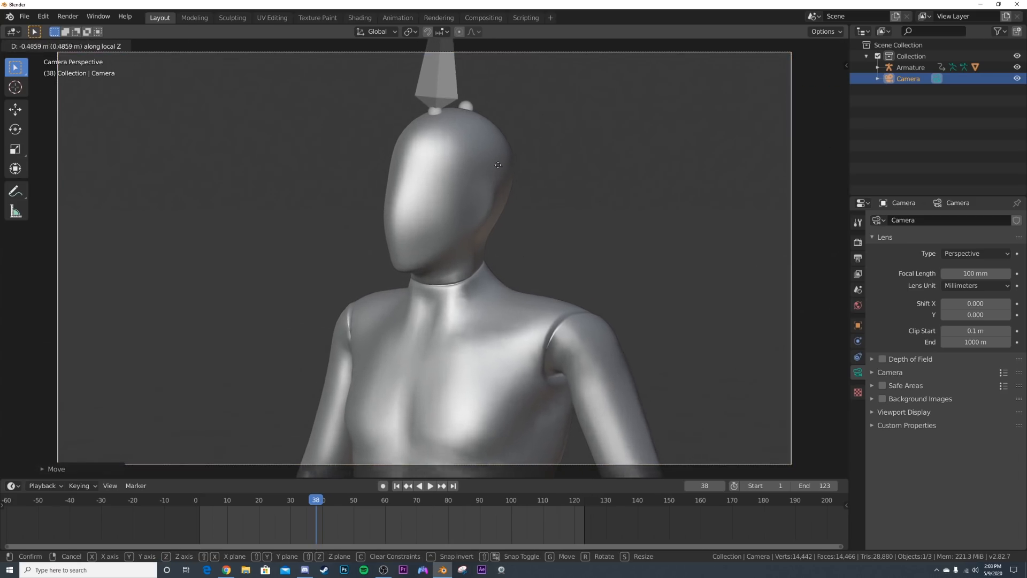
click(480, 143)
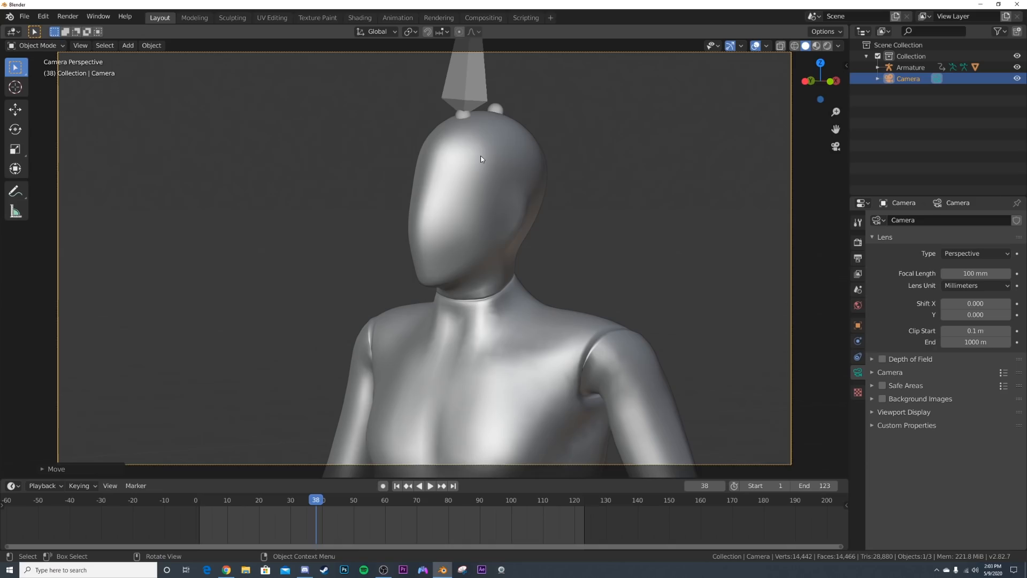
- Check the camera framing of the figure while the animation plays
scroll(484, 225, down, 8)
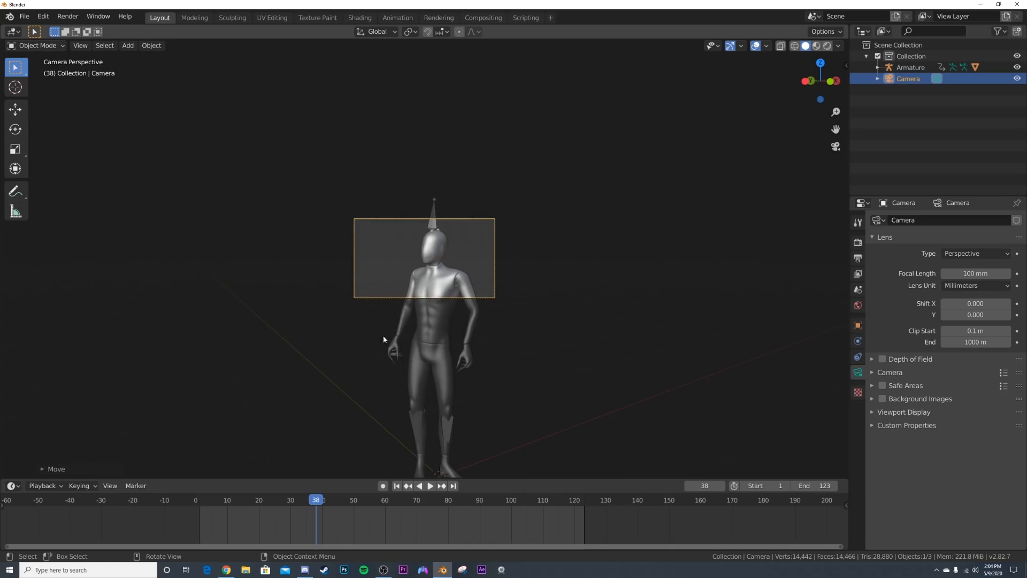
scroll(435, 322, up, 8)
key(space)
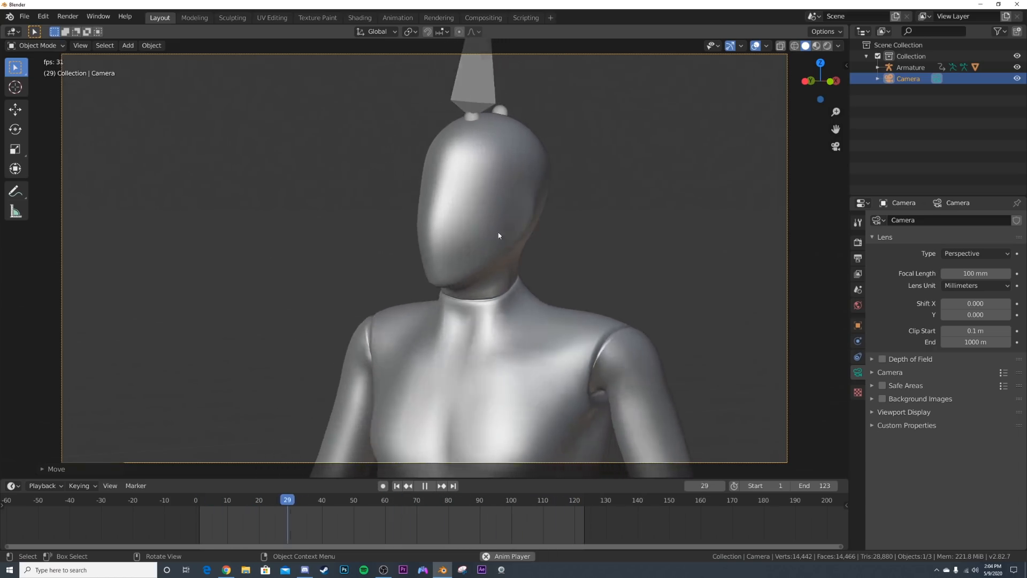
key(space)
- Open the body mesh in Edit Mode with X-ray display and face selection, and clear the selection
scroll(498, 230, down, 8)
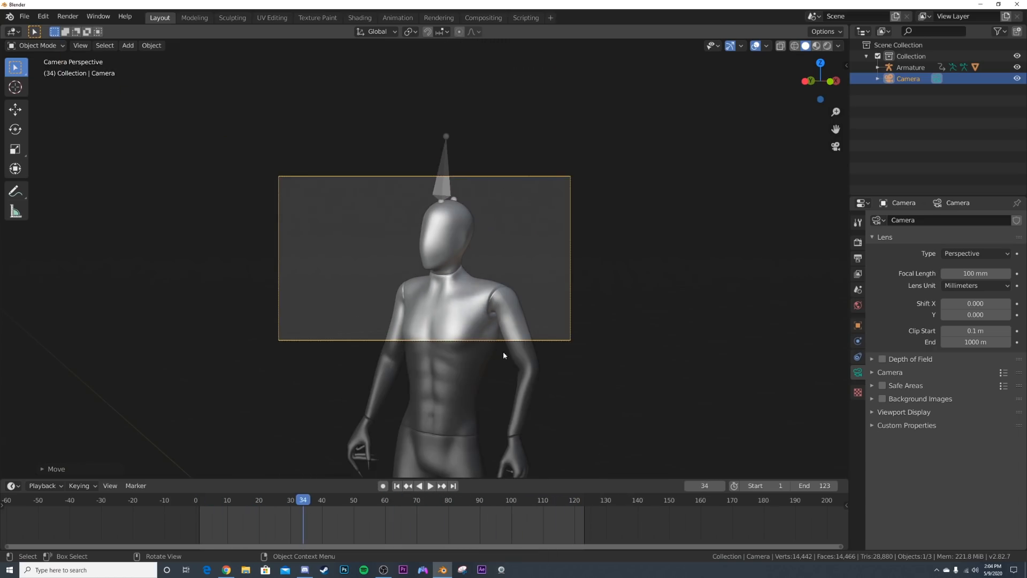
click(465, 395)
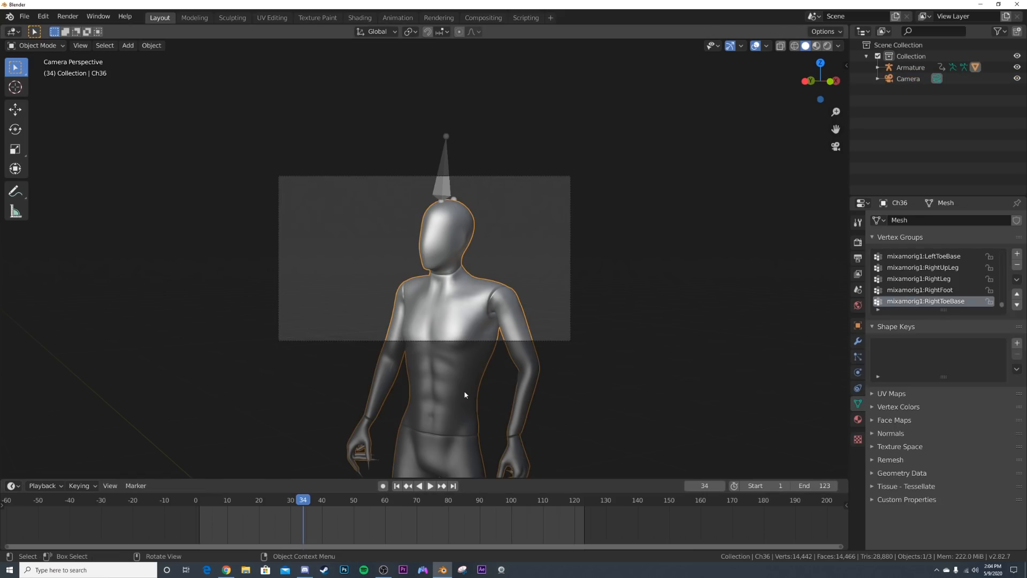
key(Tab)
scroll(465, 394, down, 4)
middle_drag(464, 394, 457, 387)
scroll(458, 387, up, 3)
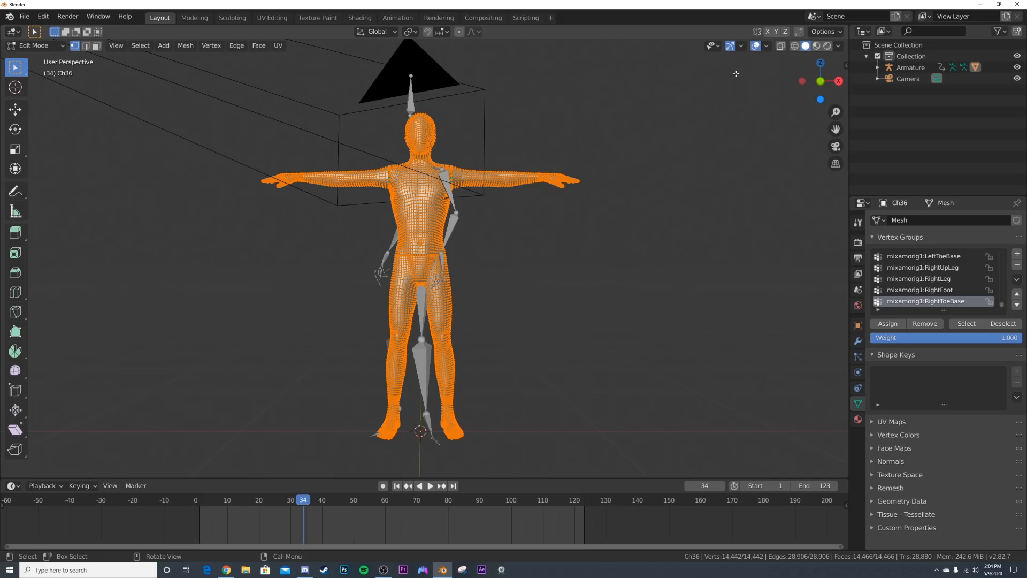
click(779, 47)
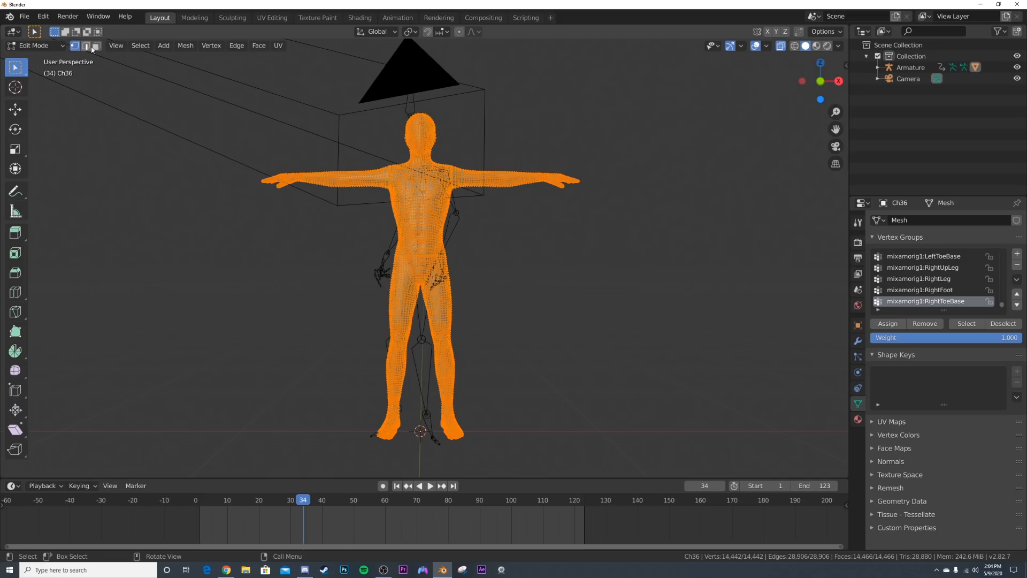
click(96, 46)
click(335, 243)
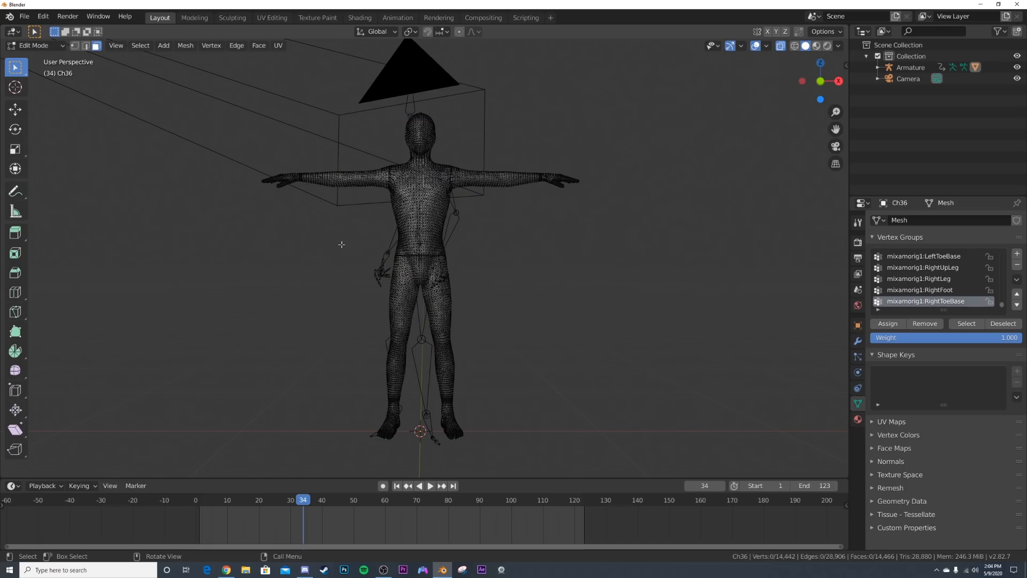
- Delete all the body's faces below the chest, return to Object Mode and turn off X-ray display
key(b)
drag(321, 213, 632, 462)
key(x)
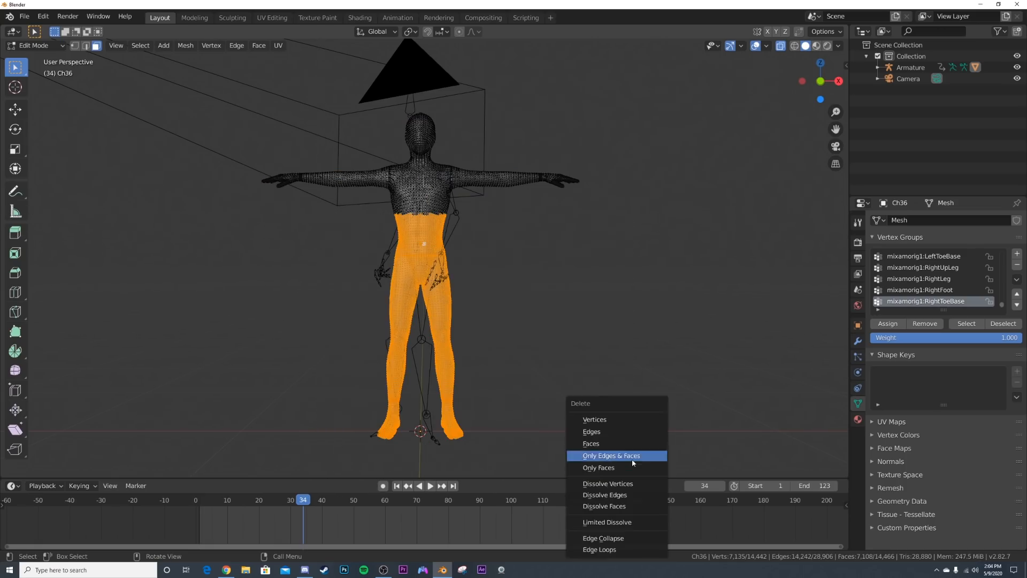
click(601, 442)
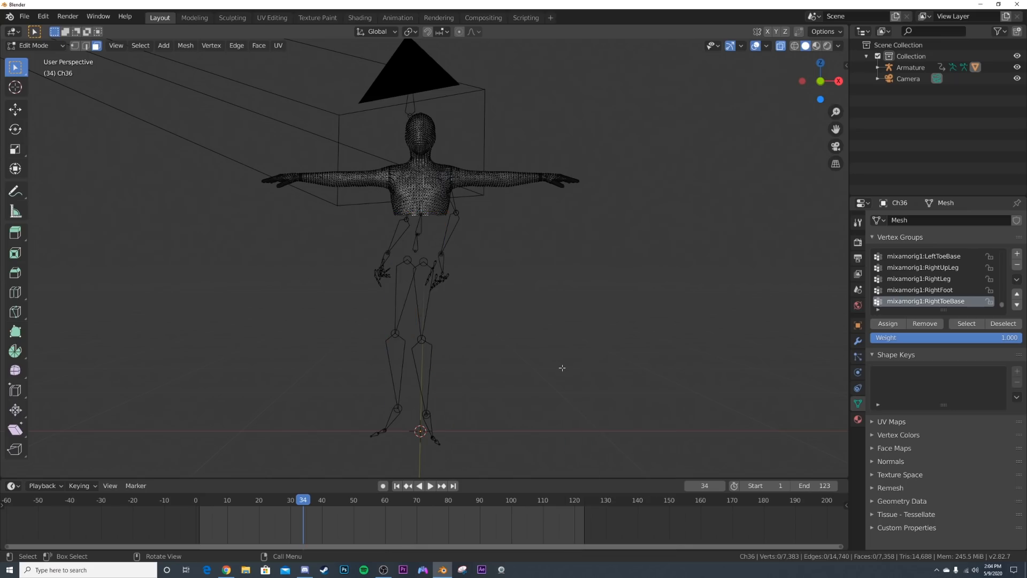
key(Tab)
middle_drag(537, 299, 680, 159)
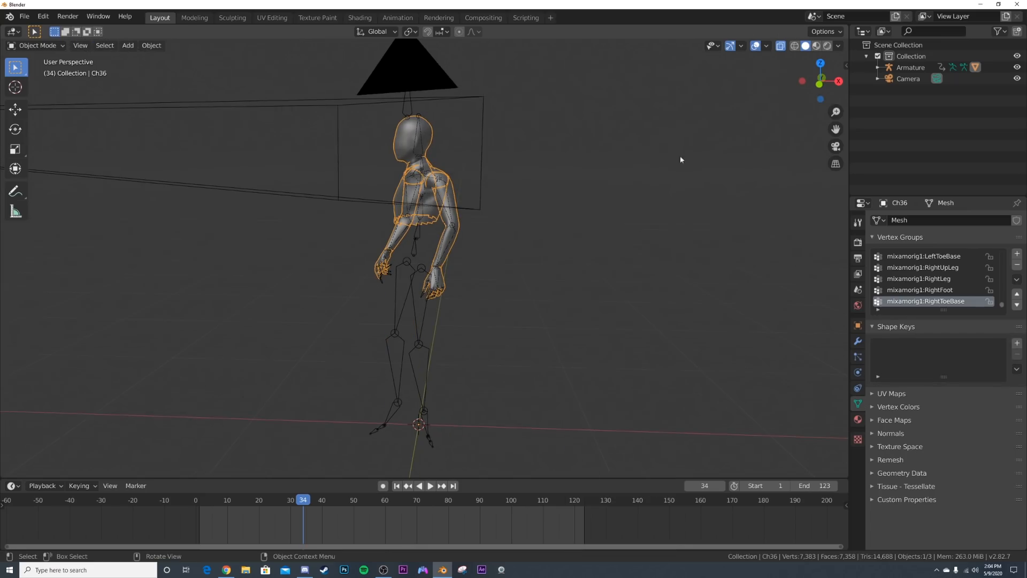
click(781, 47)
- Check the trimmed body through the camera while the animation plays
middle_drag(372, 274, 406, 280)
key(KP_0)
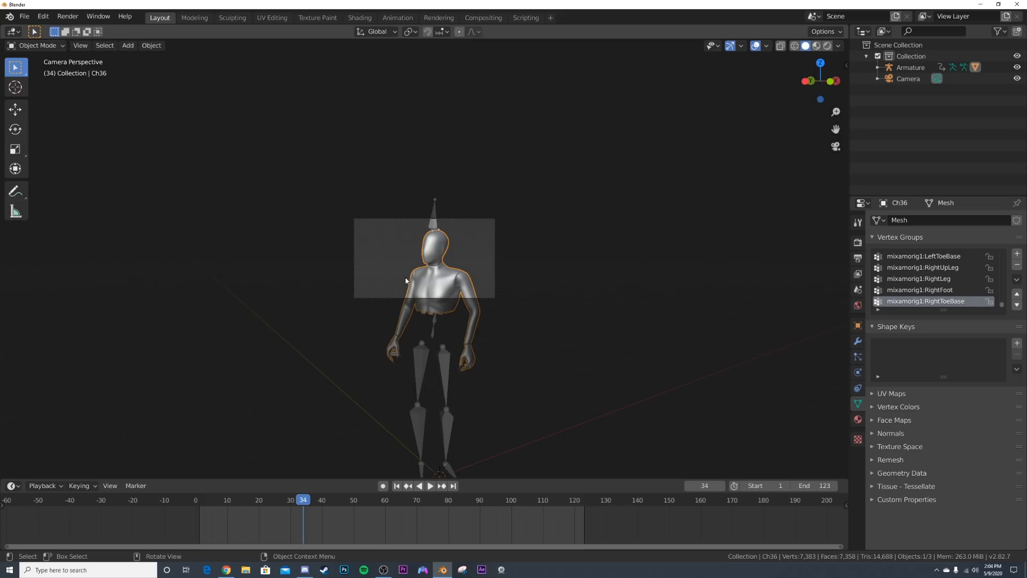
scroll(430, 313, up, 6)
key(space)
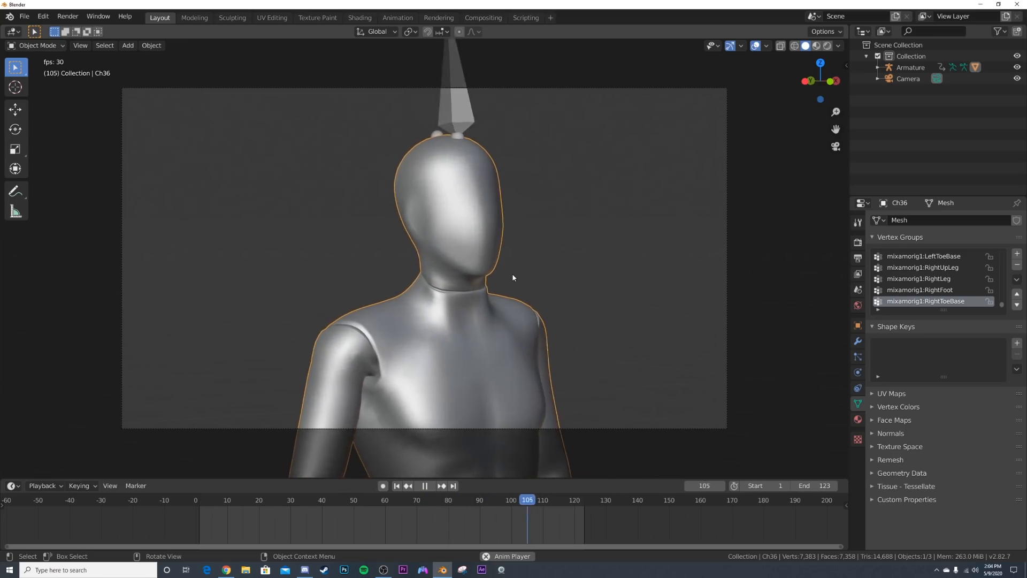
key(space)
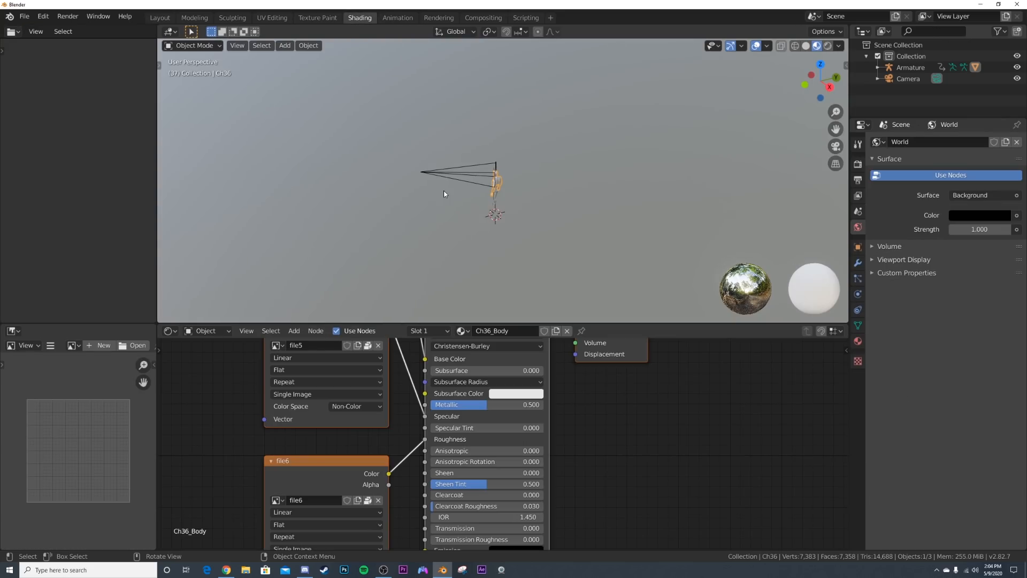
- Replace the body's Ch36_Body material with a new material and show the camera view in rendered shading
key(KP_0)
scroll(540, 197, up, 3)
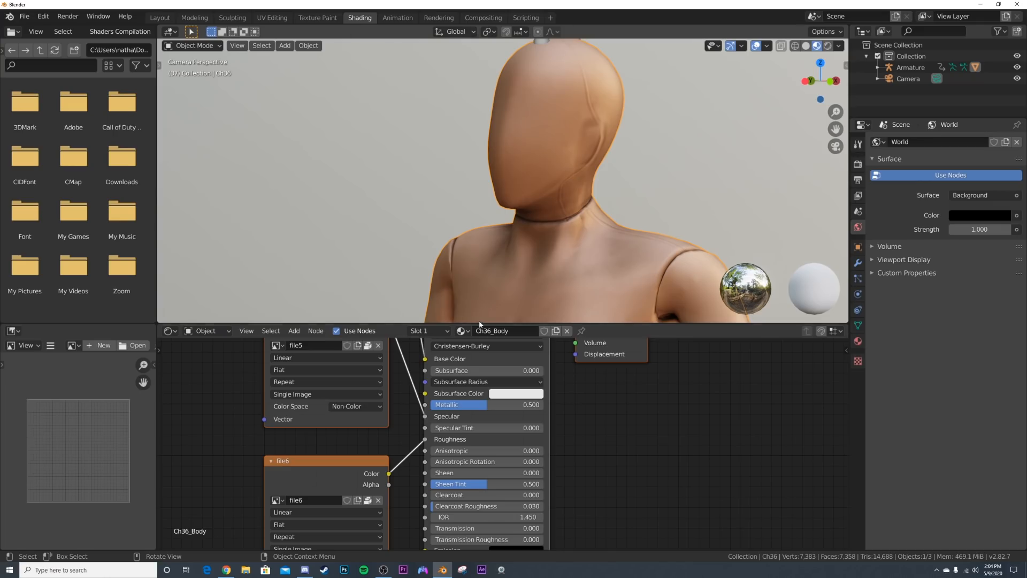
click(857, 341)
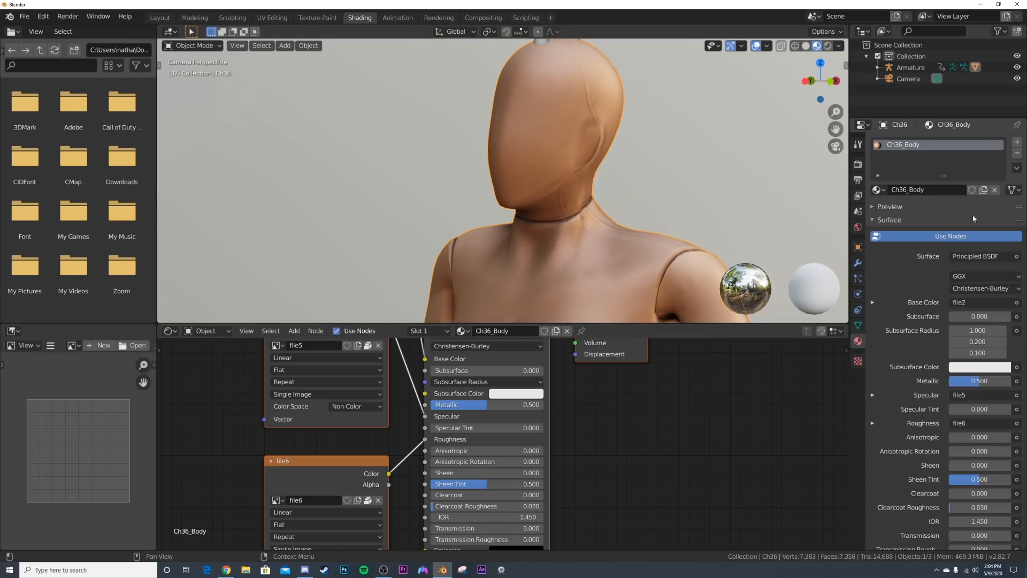
click(1016, 154)
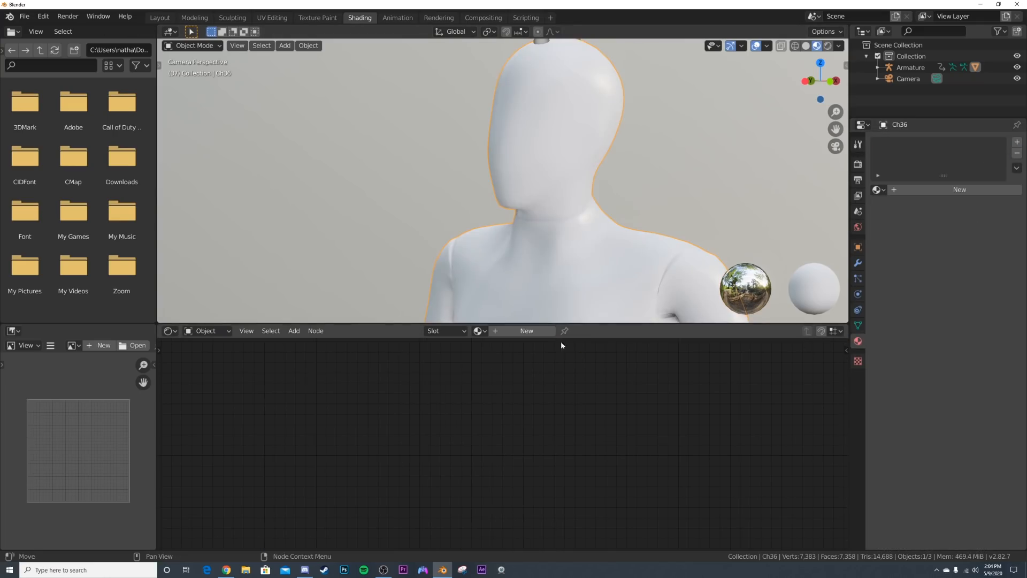
click(527, 330)
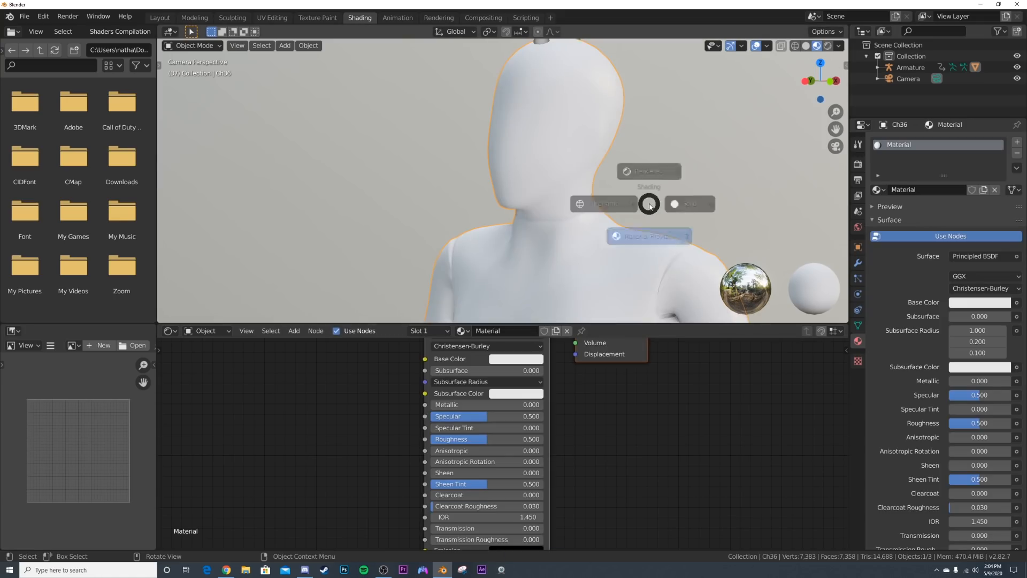
click(649, 137)
- Replace the Principled BSDF with an Emission shader connected to the Material Output's Surface input
key(Home)
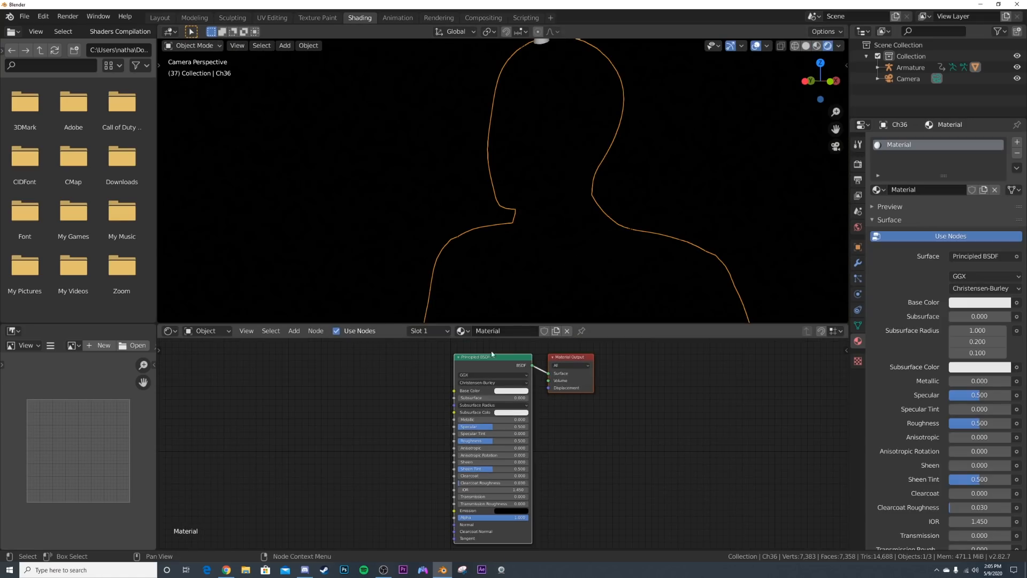
key(x)
key(shift+a)
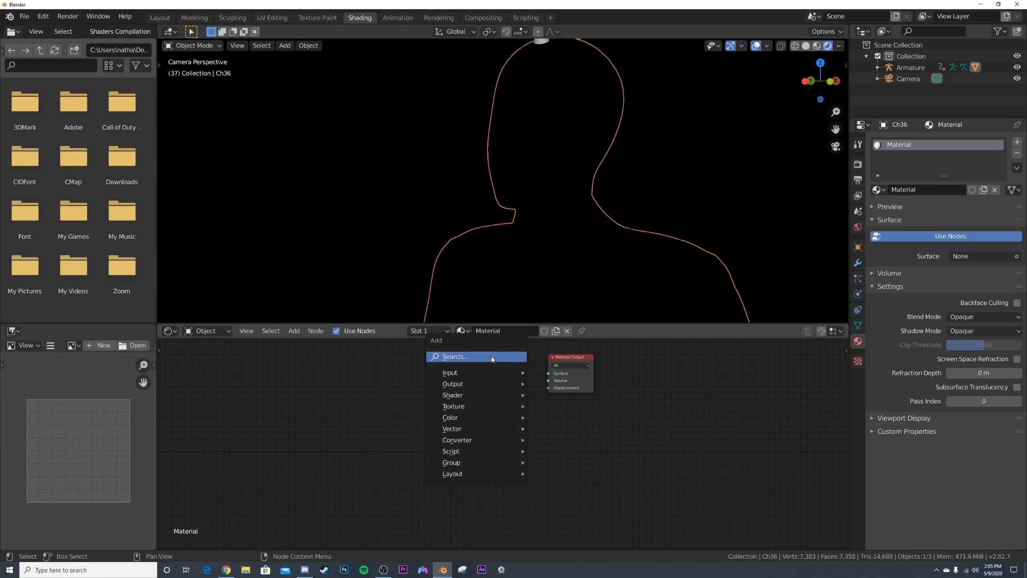
click(492, 357)
text(EM)
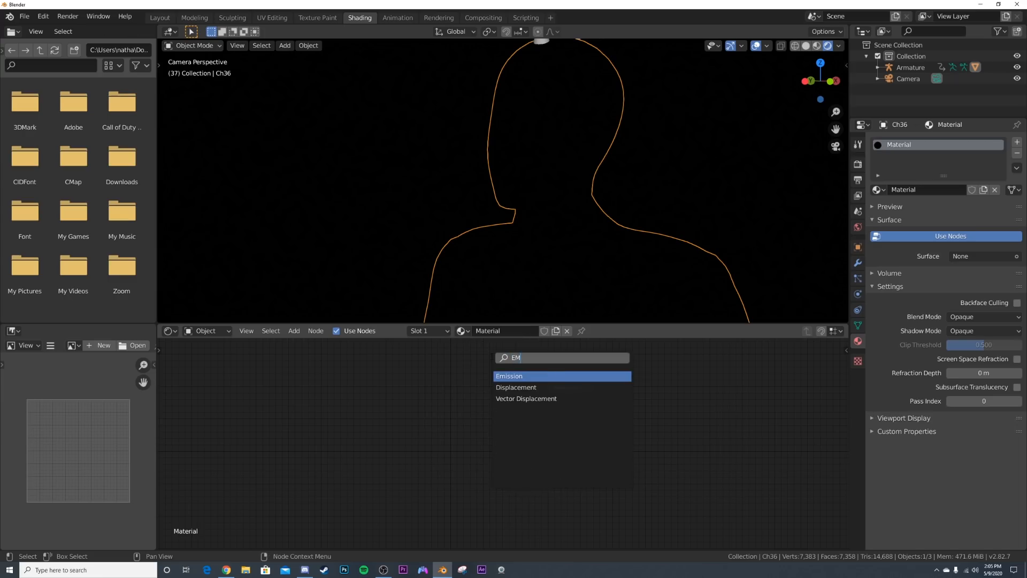
click(520, 377)
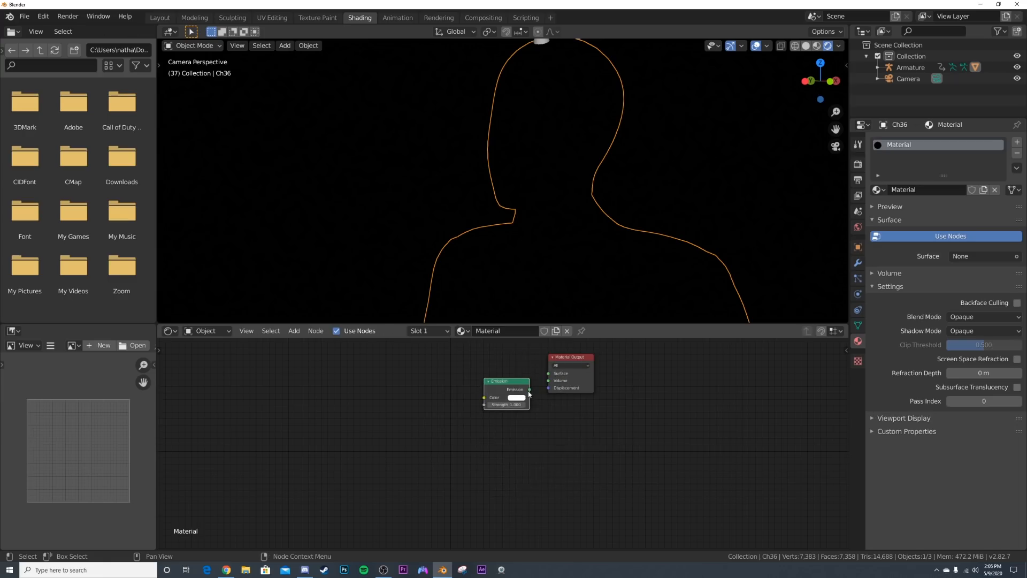
mouse_move(545, 376)
mouse_down()
mouse_move(512, 376)
mouse_move(538, 383)
mouse_move(548, 374)
mouse_up()
scroll(535, 375, up, 4)
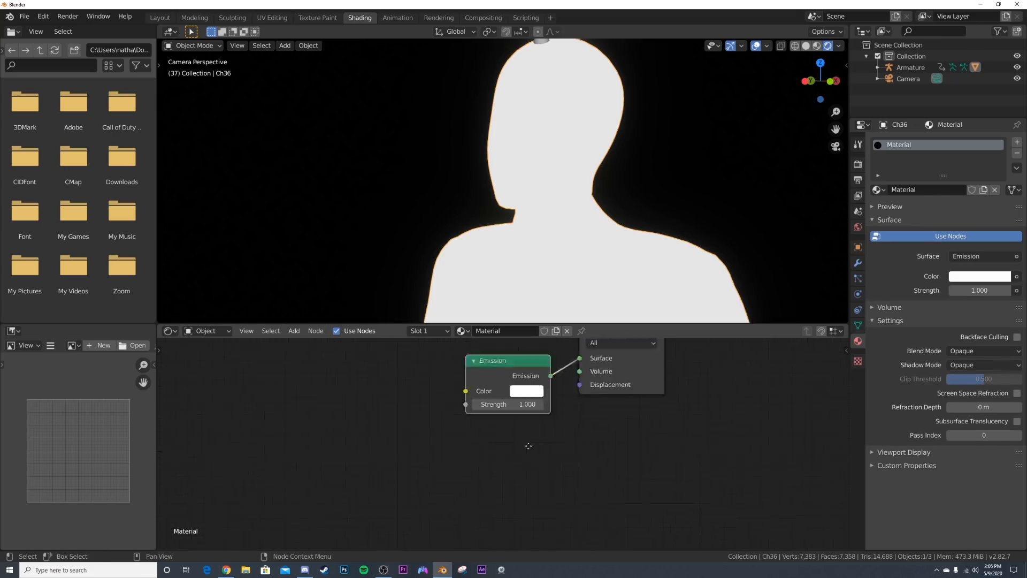
drag(452, 430, 453, 403)
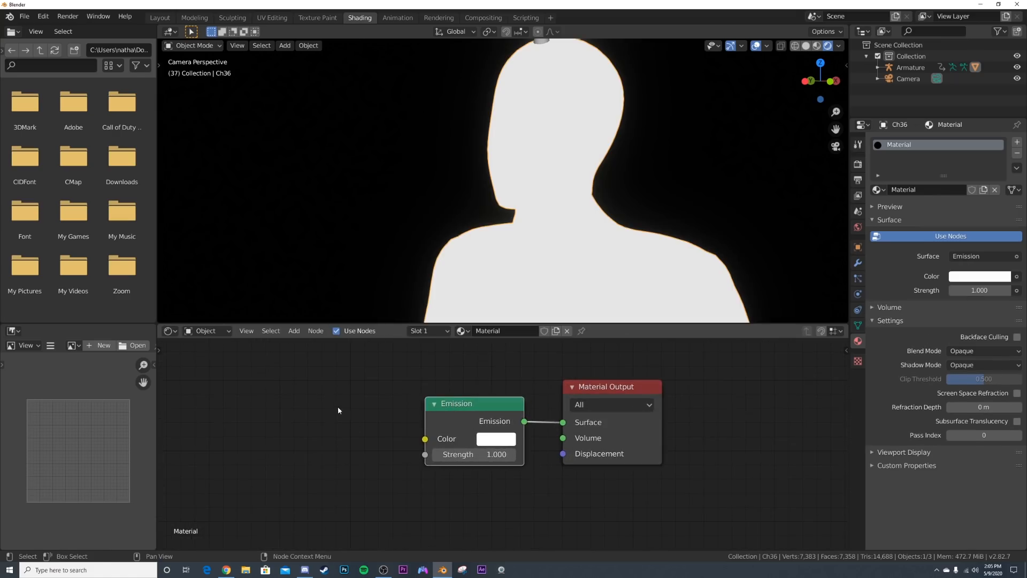
- Add a ColorRamp node and connect its Color output to the Emission shader's Color input
key(shift+a)
click(339, 408)
text(cp)
text(l)
key(BackSpace)
key(BackSpace)
text(ol)
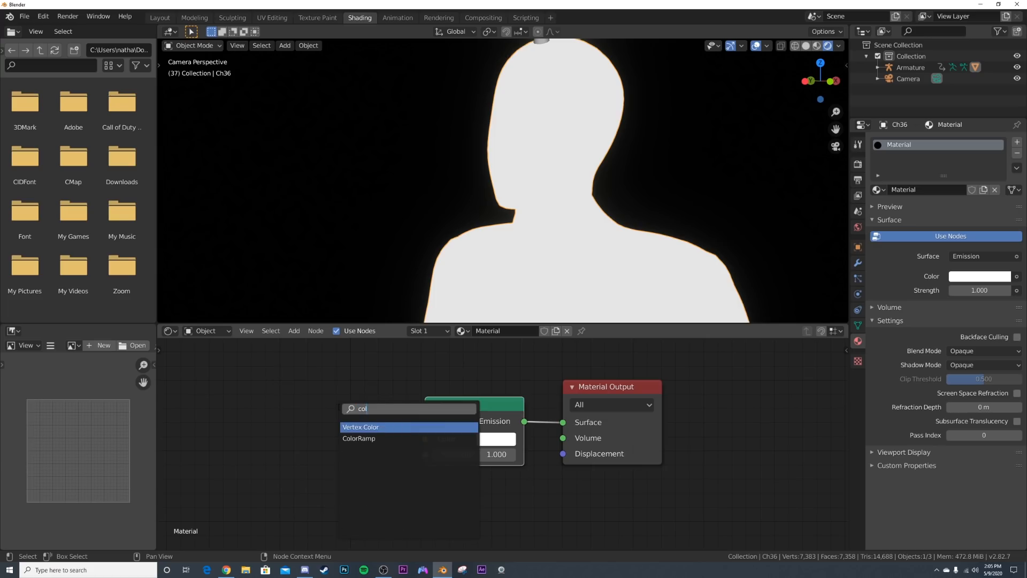
key(Down)
key(Return)
click(339, 428)
drag(334, 421, 420, 440)
- Add a Wave Texture node and connect its Color output to the ColorRamp's Fac input
middle_drag(417, 441, 706, 435)
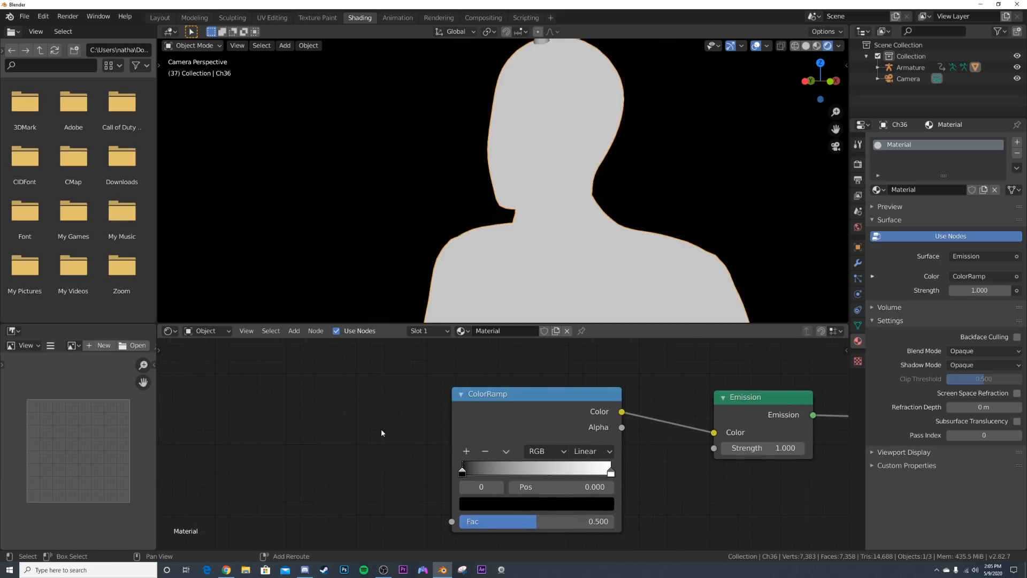
key(shift+a)
text(wave)
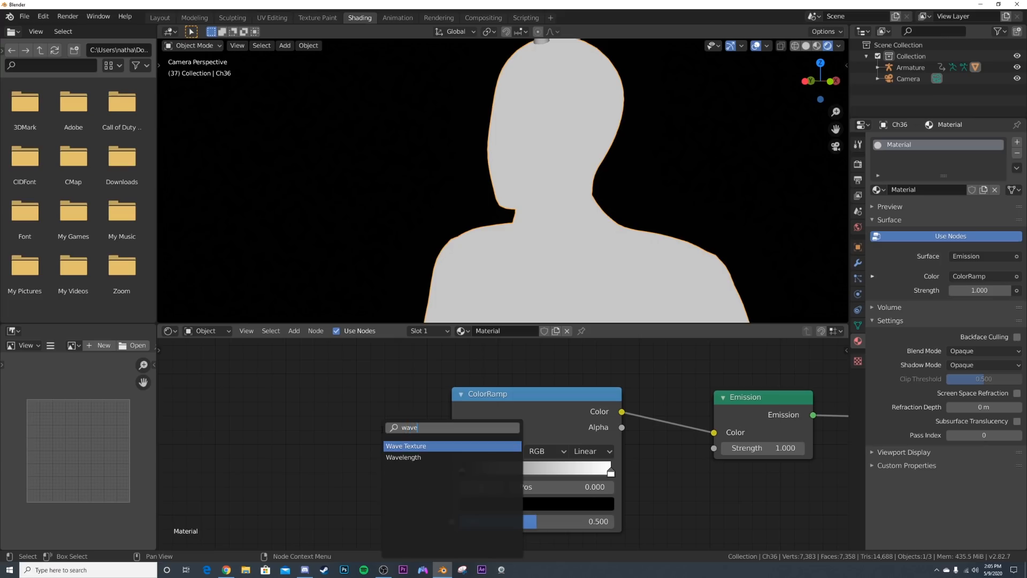
click(400, 445)
drag(414, 467, 419, 449)
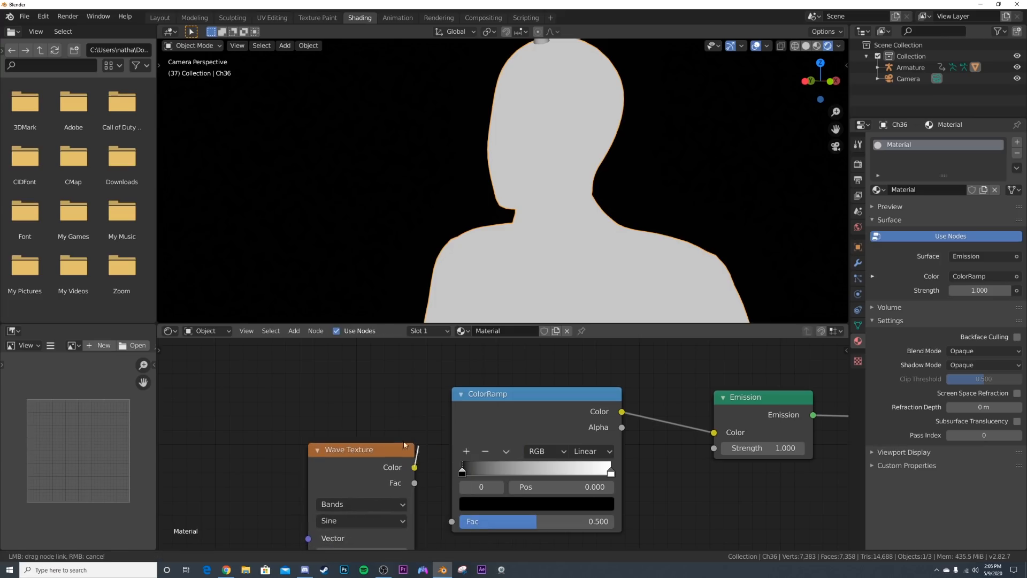
drag(443, 537, 444, 534)
middle_drag(367, 483, 412, 474)
drag(435, 453, 496, 510)
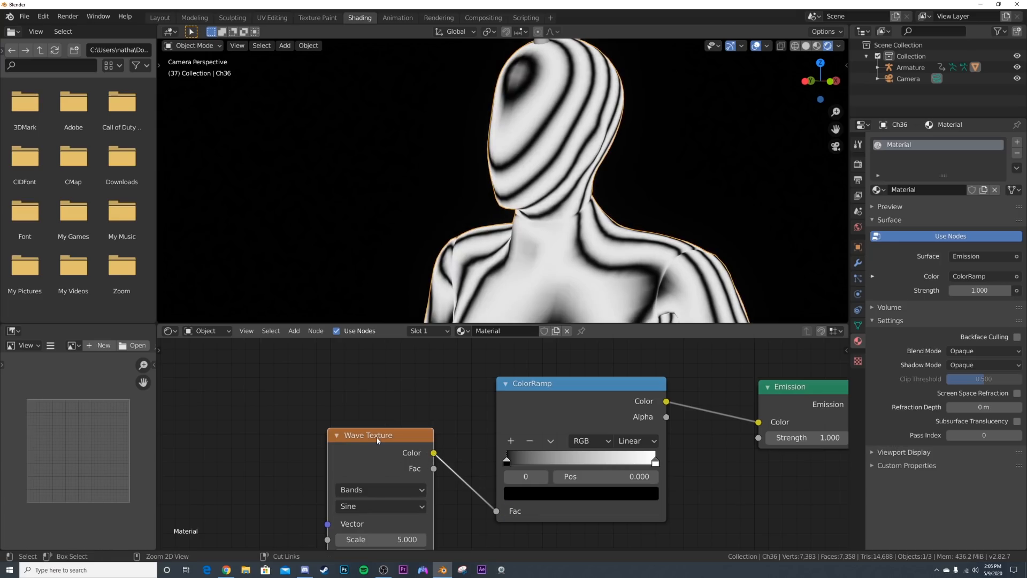
- Add Texture Coordinate and Mapping nodes to the Wave Texture and feed the Mapping node with Object coordinates
key(ctrl+t)
middle_drag(377, 438, 555, 392)
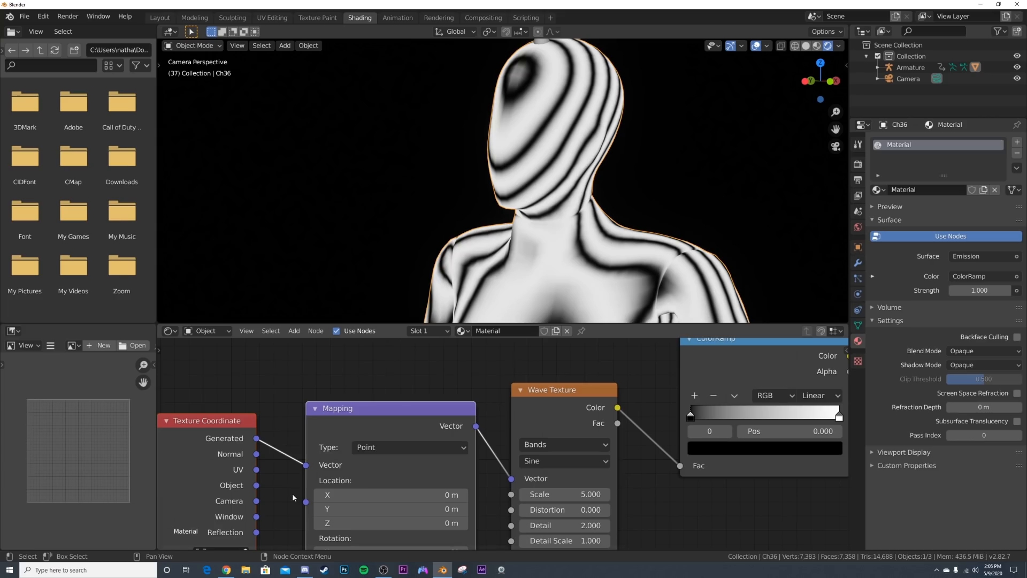
drag(256, 485, 305, 464)
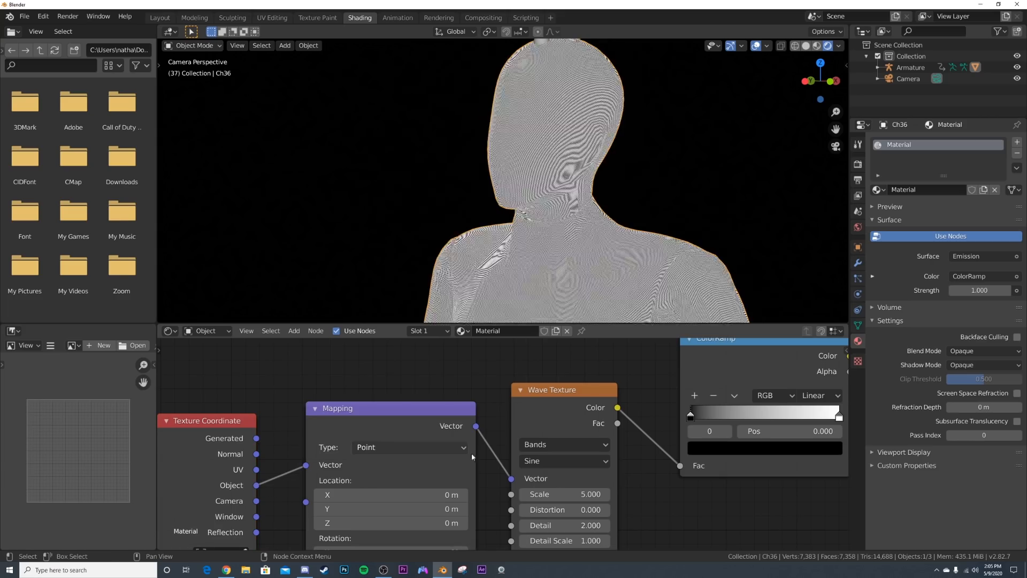
- Apply the body's object transform and set the Wave Texture's scale to 0.100
middle_drag(526, 461, 387, 444)
scroll(585, 280, up, 4)
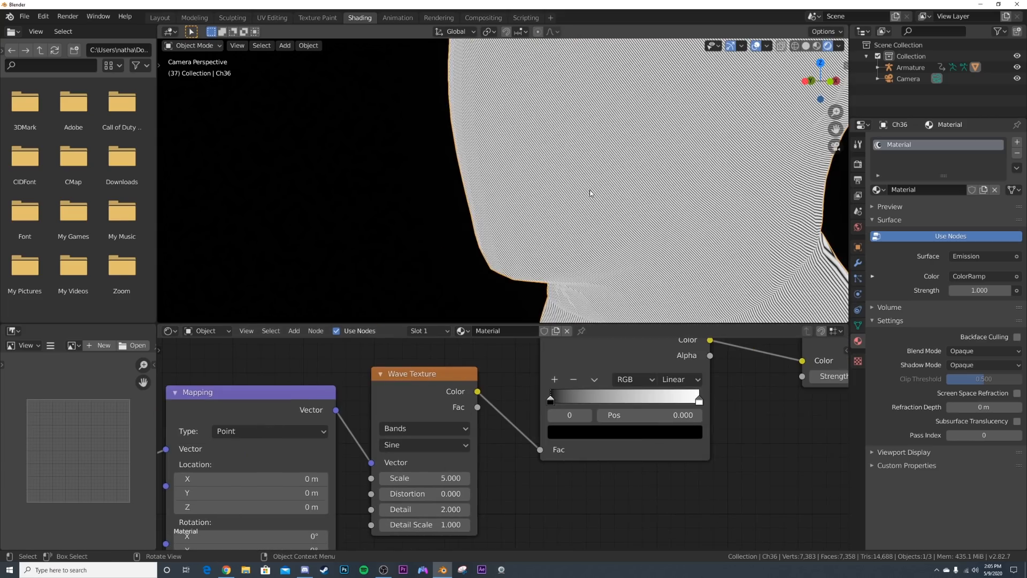
key(ctrl+a)
click(555, 198)
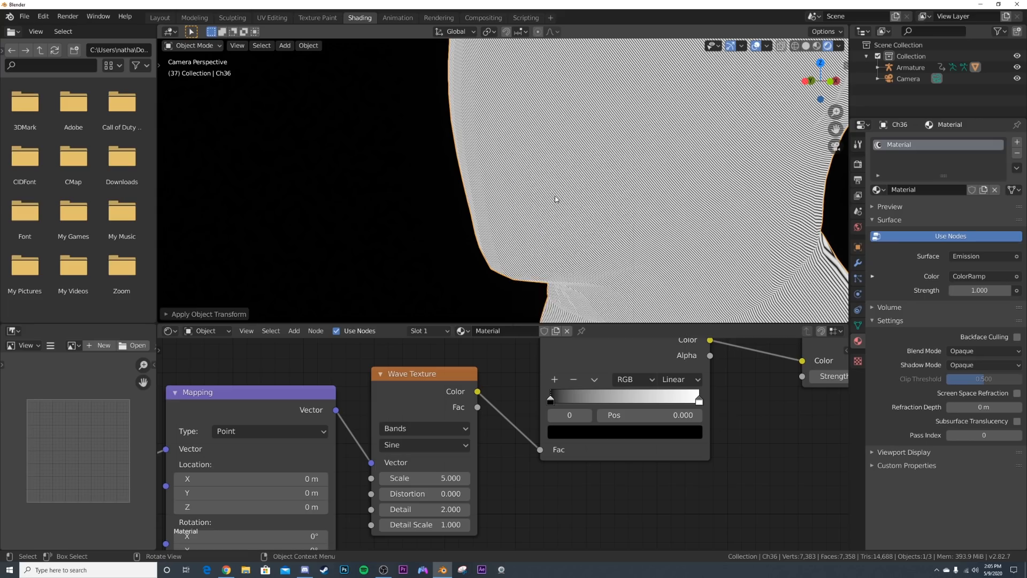
scroll(551, 210, down, 4)
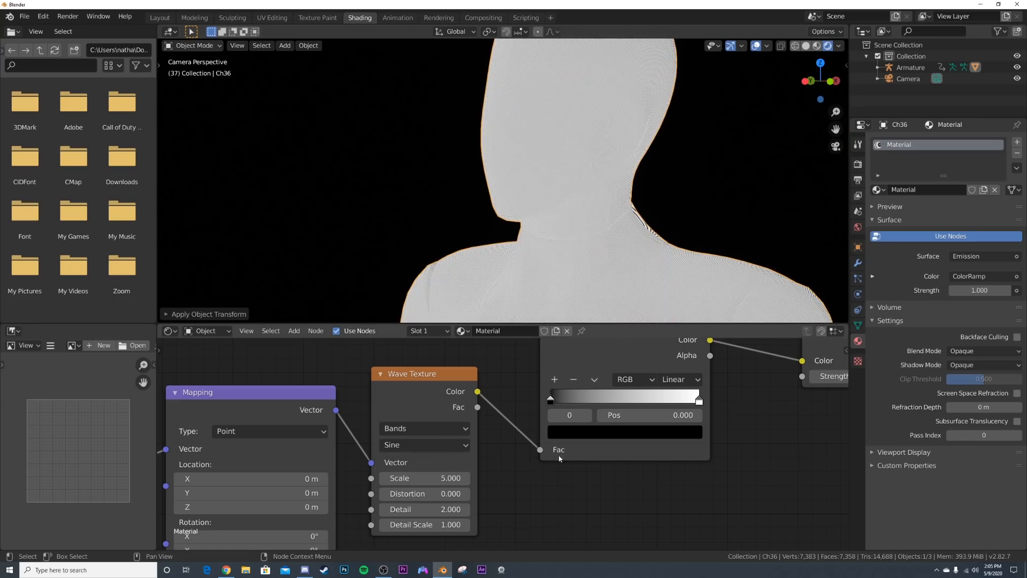
drag(431, 478, 410, 478)
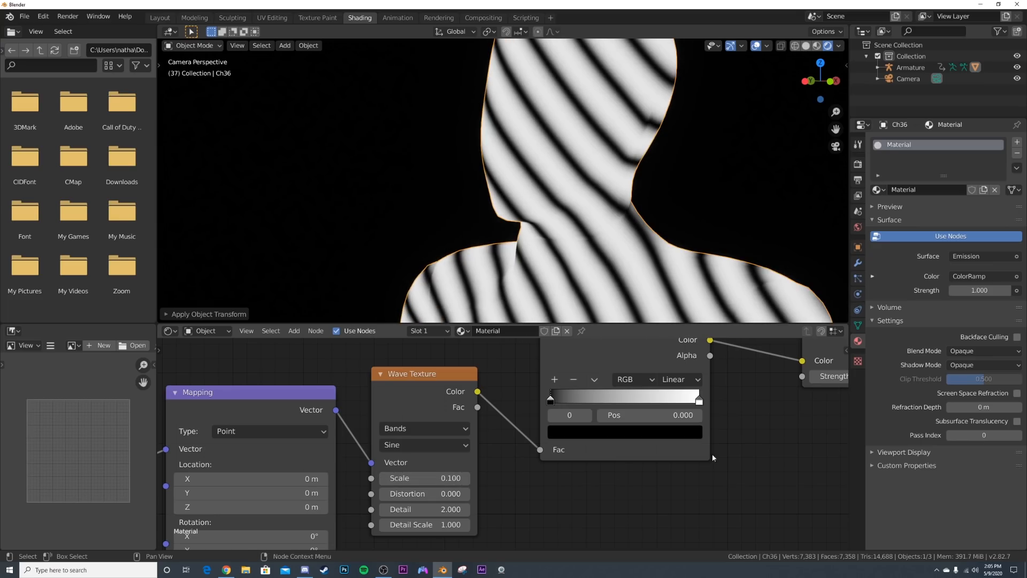
- Set the ColorRamp's interpolation to Constant and move its white stop to position 0.688
click(663, 378)
click(671, 452)
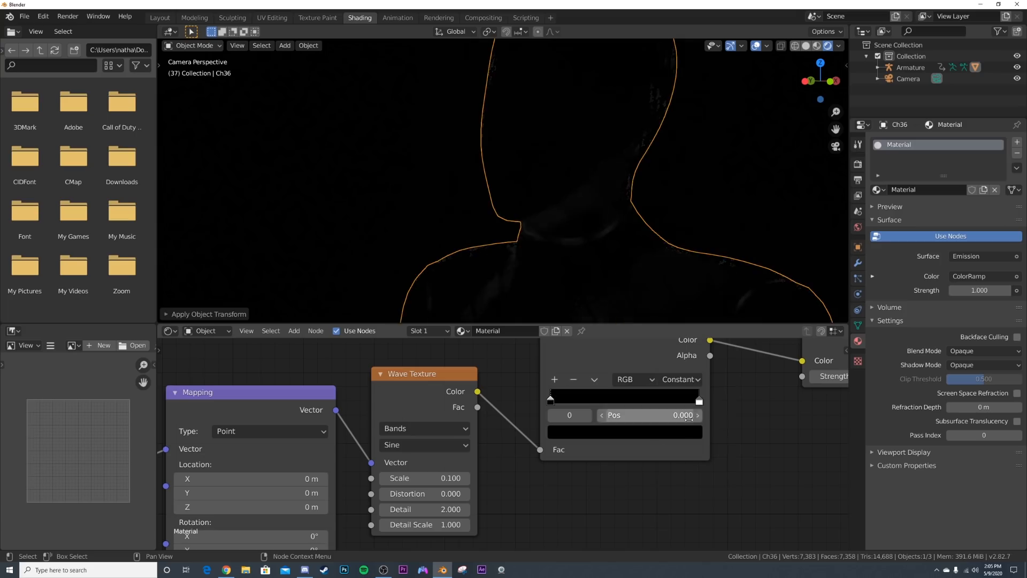
drag(699, 402, 652, 405)
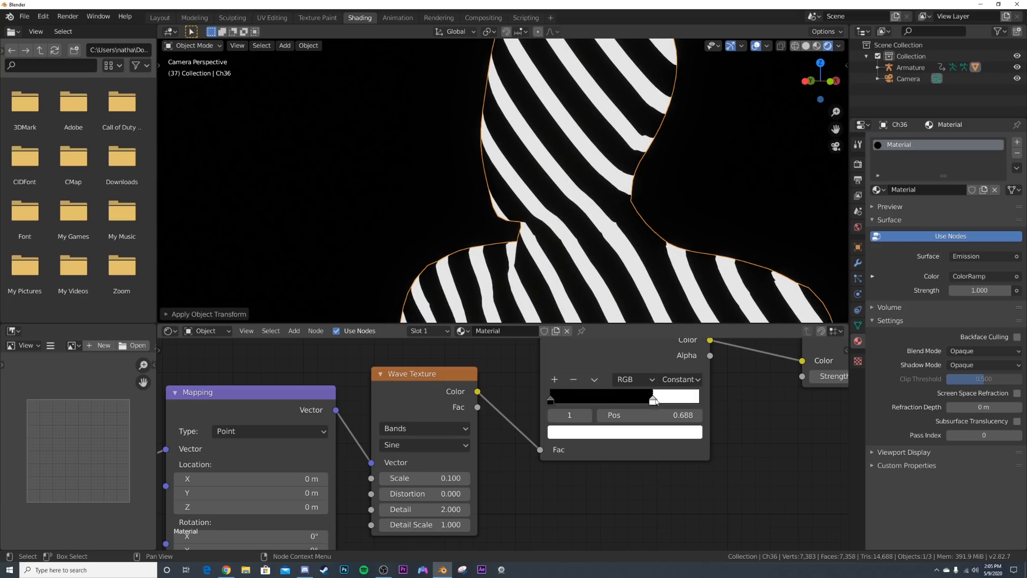
middle_drag(648, 443, 593, 464)
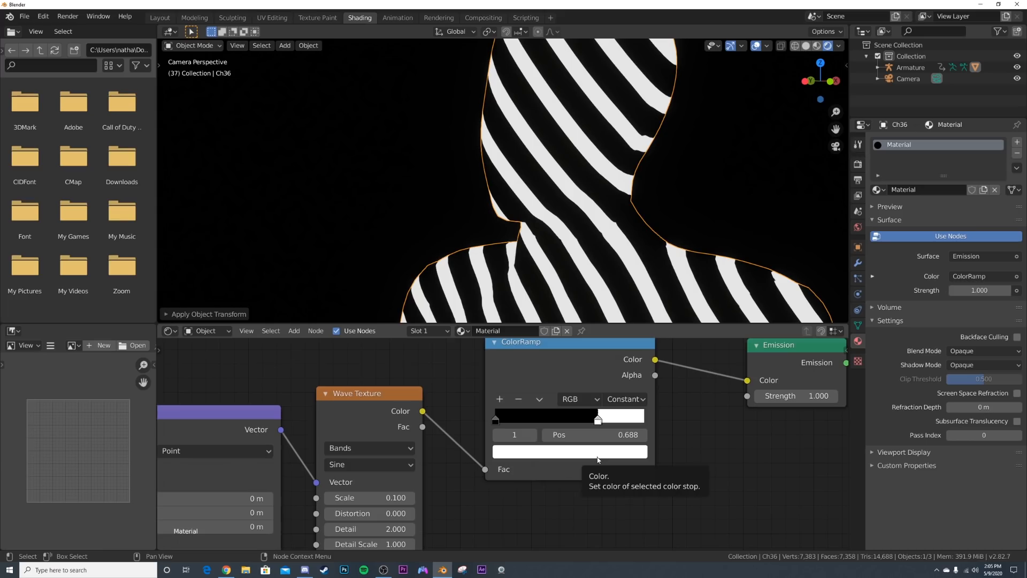
- Recolour the ColorRamp's white stop to blue and its black stop to magenta pink
click(597, 456)
drag(588, 274, 584, 259)
click(496, 421)
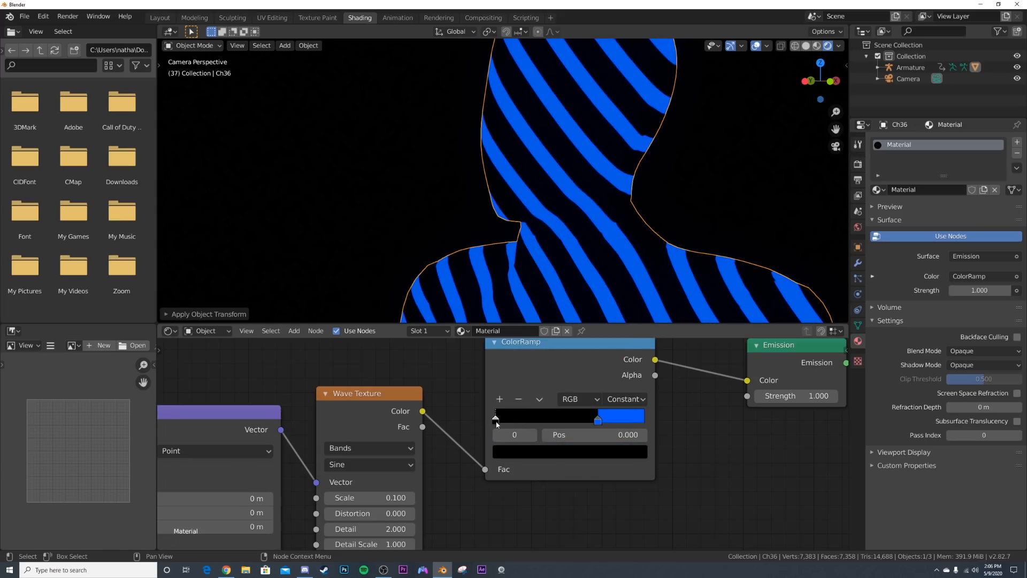
click(508, 458)
drag(552, 299, 597, 333)
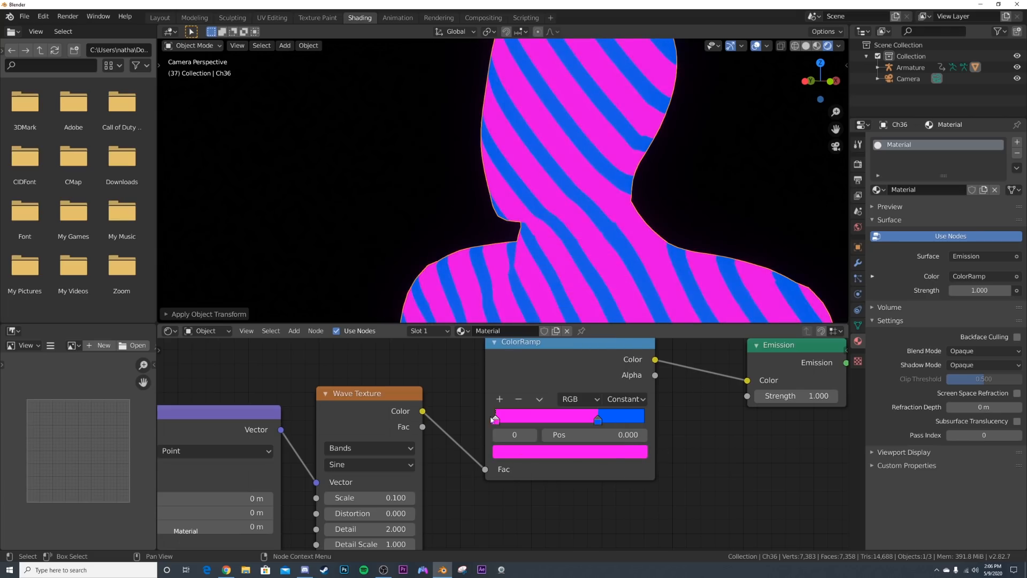
- Add a third ColorRamp stop between the pink and blue ones and colour it green
click(497, 400)
click(547, 455)
click(506, 277)
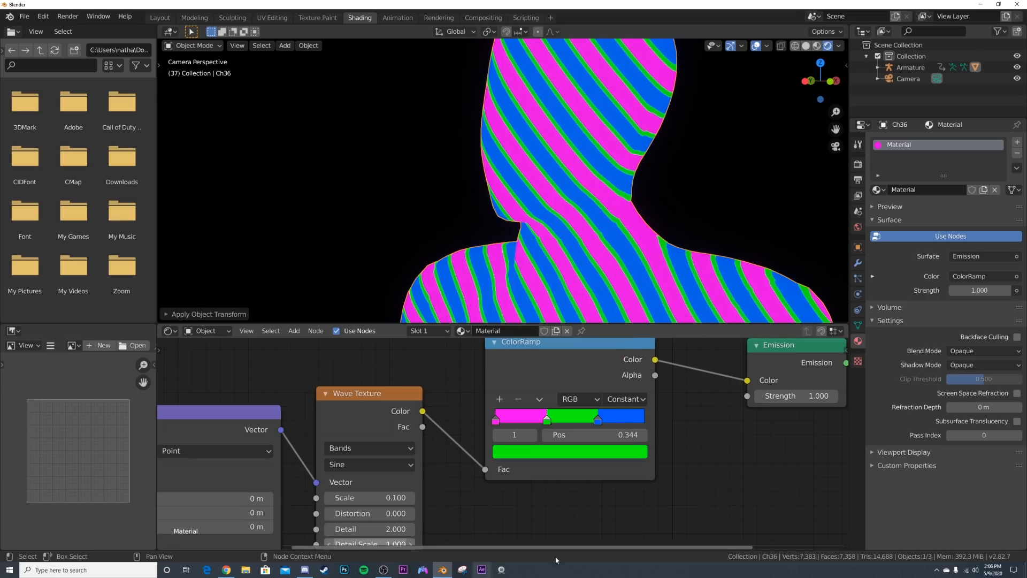
- Shift the blue ColorRamp stop further toward the white end's limit and move the green stop to position 0.188
drag(598, 422, 611, 423)
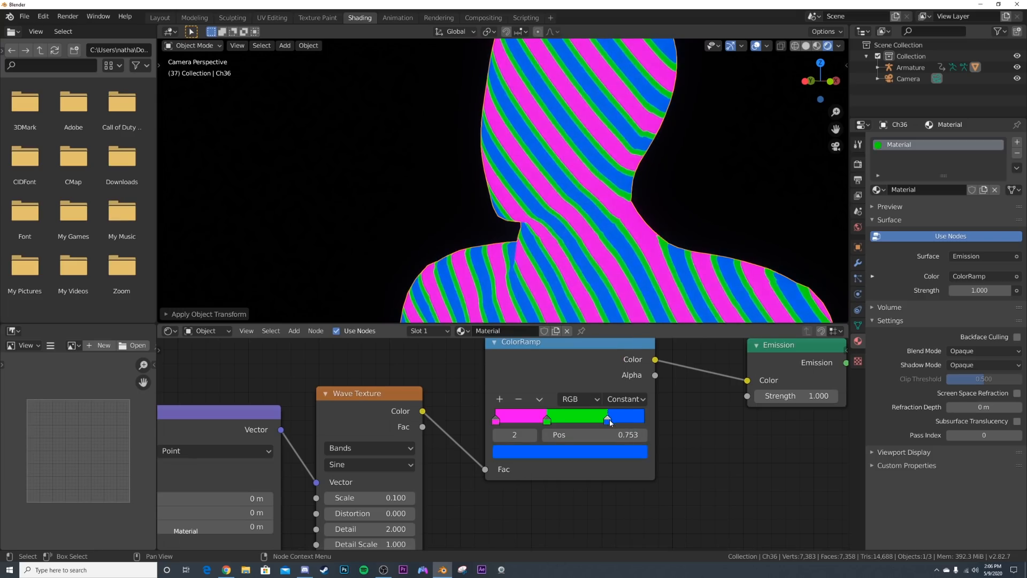
drag(500, 422, 450, 422)
drag(544, 422, 523, 424)
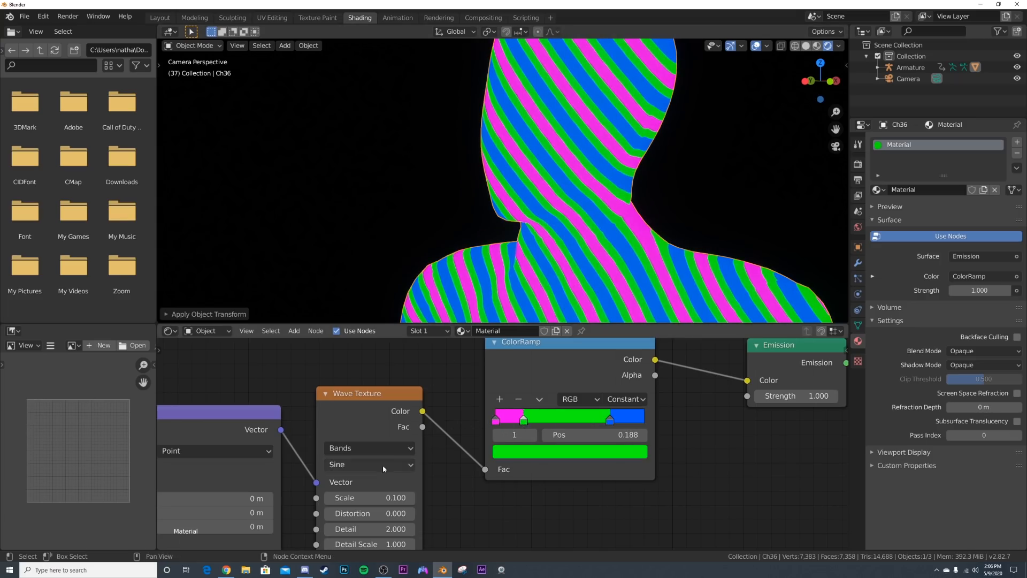
- Set the Wave Texture's scale to 0.040 and the Emission node's strength to 4.500
drag(378, 497, 356, 498)
scroll(605, 253, down, 4)
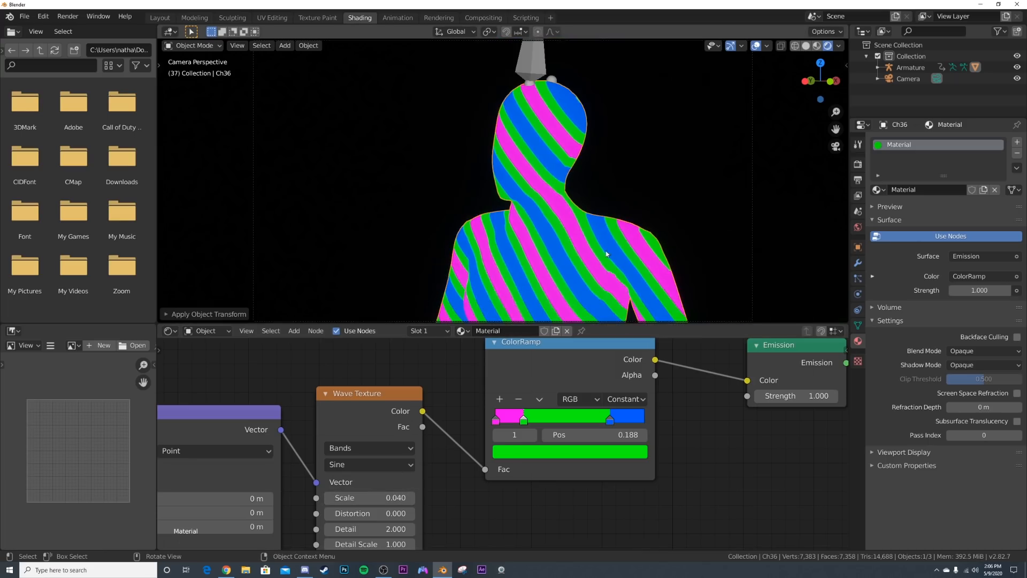
middle_drag(780, 408, 546, 434)
drag(547, 422, 607, 422)
middle_drag(393, 471, 593, 429)
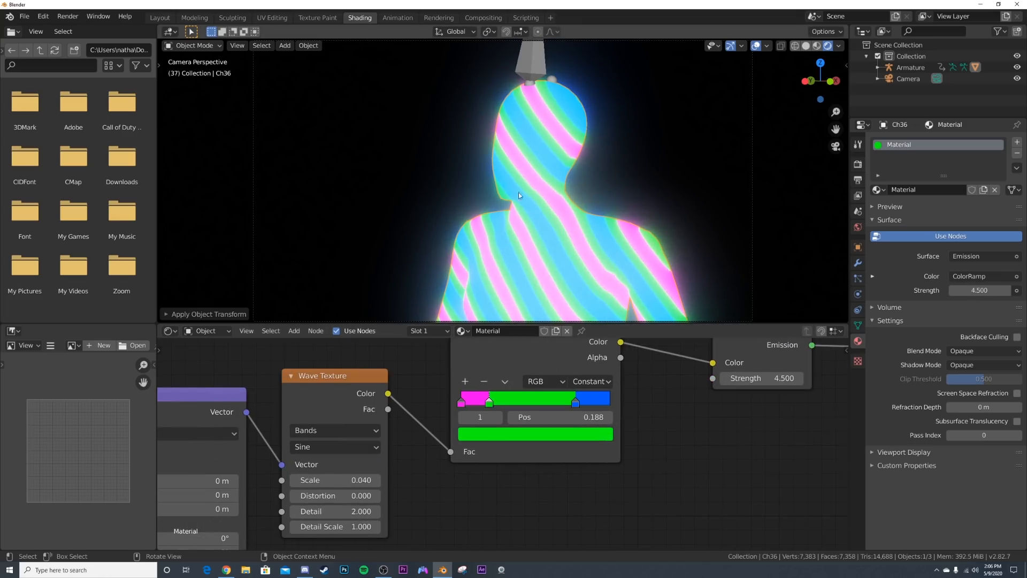
- Raise the Wave Texture's distortion to 9.700 to make the stripes wavy
middle_drag(445, 500, 472, 448)
scroll(470, 444, up, 2)
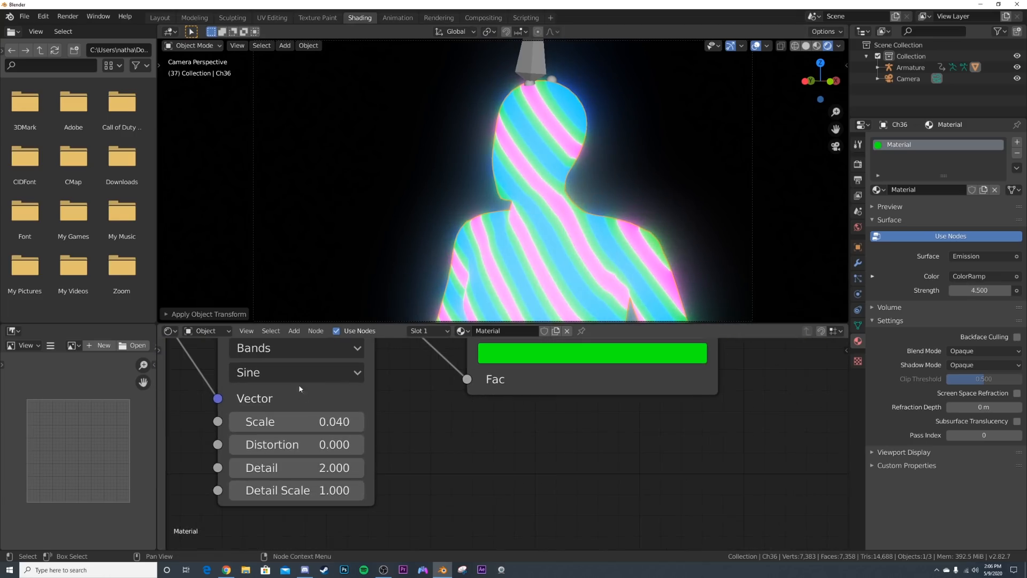
mouse_move(309, 444)
mouse_down()
mouse_move(377, 445)
mouse_move(357, 445)
mouse_up()
- Try a Z rotation of 19.33° on the Mapping node and reset it to 0°
middle_drag(300, 460, 599, 415)
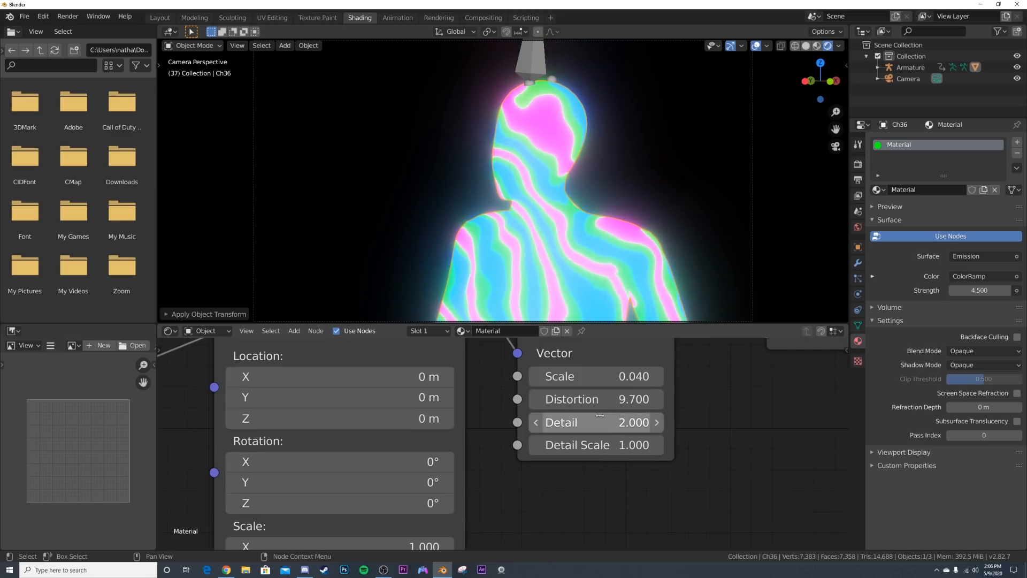
drag(335, 510, 375, 510)
click(335, 509)
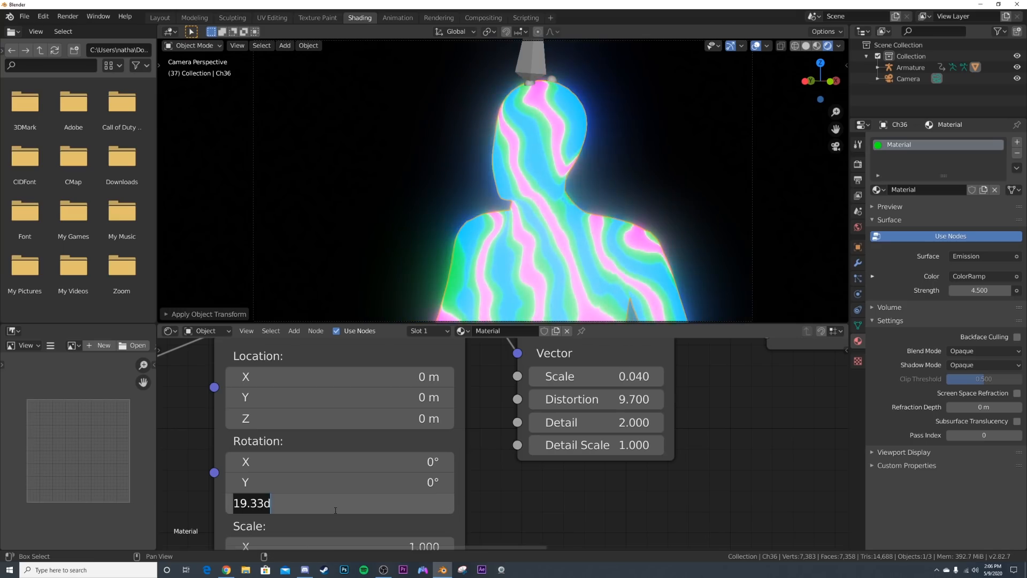
text(0)
key(Return)
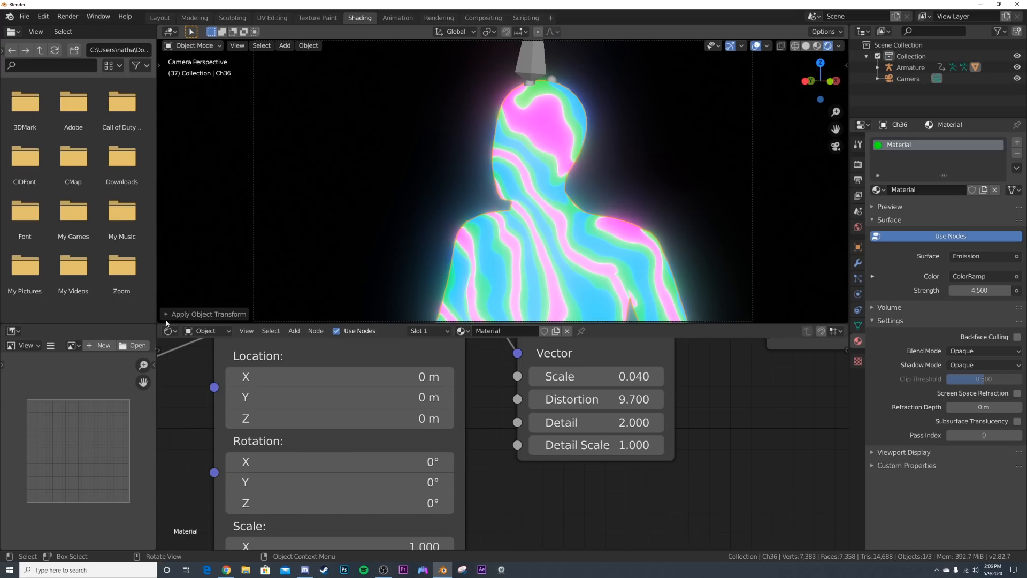
- Split a new area off the bottom of the 3D viewport and make it a Timeline editor
drag(160, 322, 170, 264)
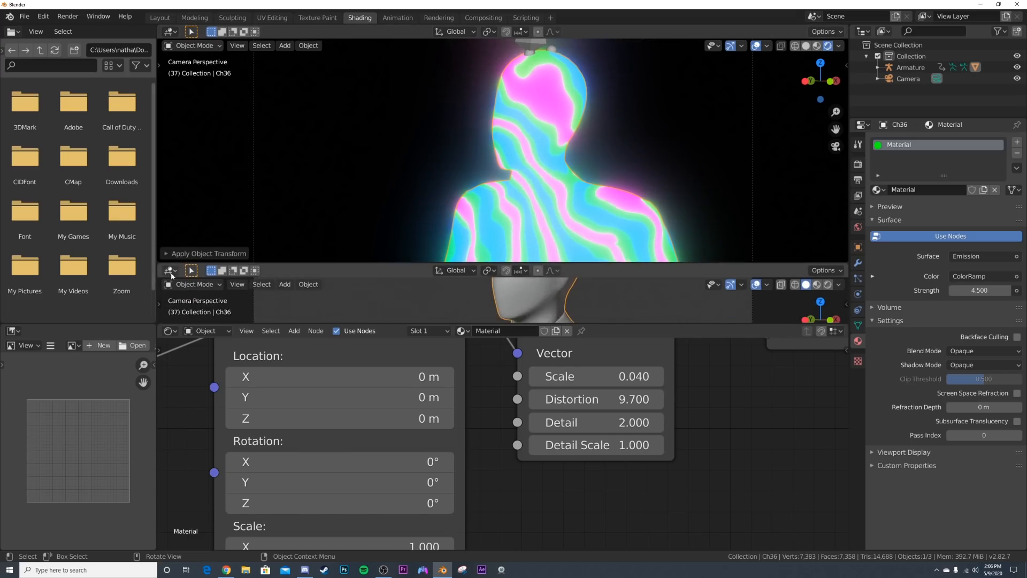
click(170, 270)
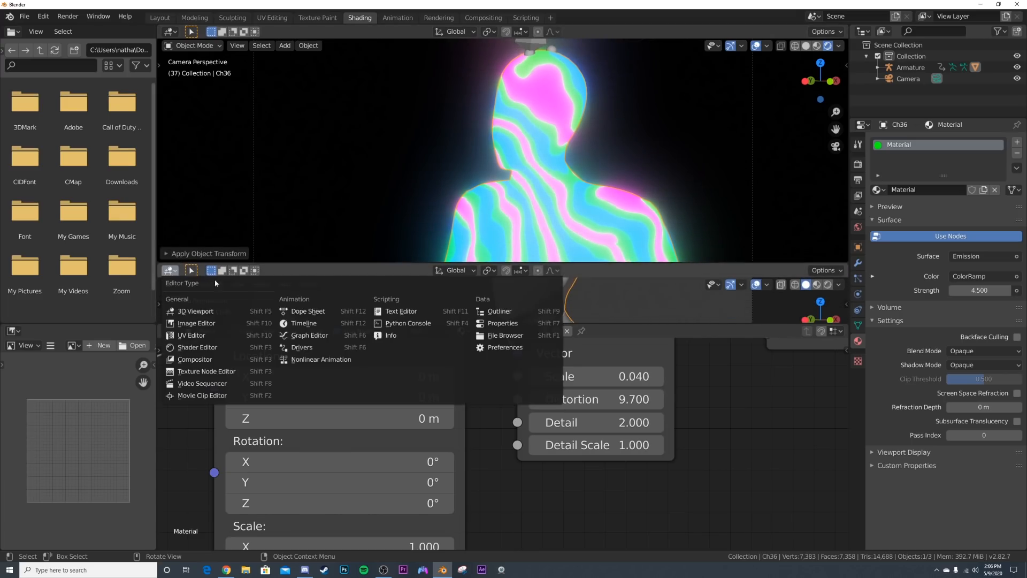
click(304, 323)
- Go to frame 0 and keyframe the Mapping node's rotation at 0°
click(475, 271)
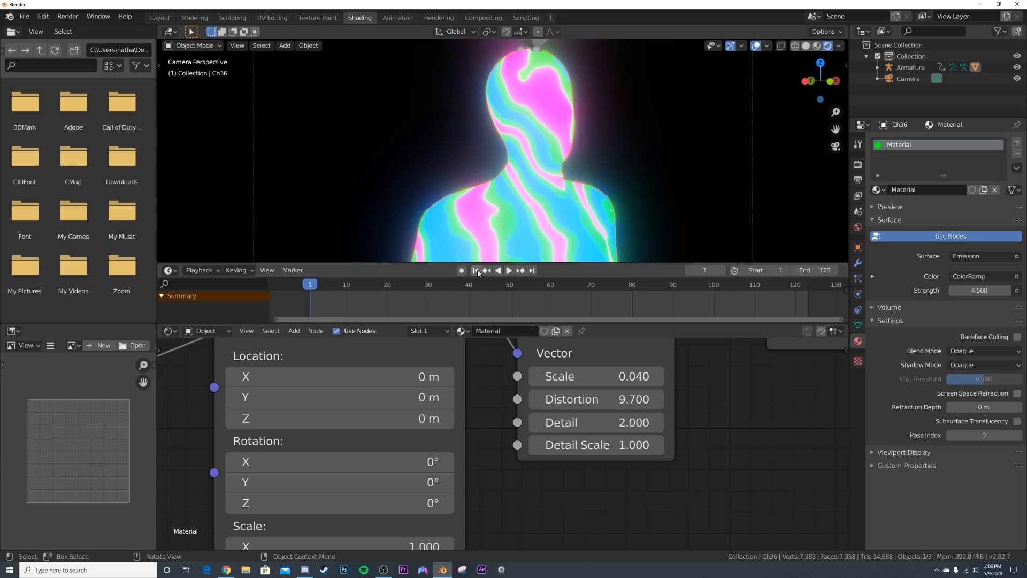
key(Left)
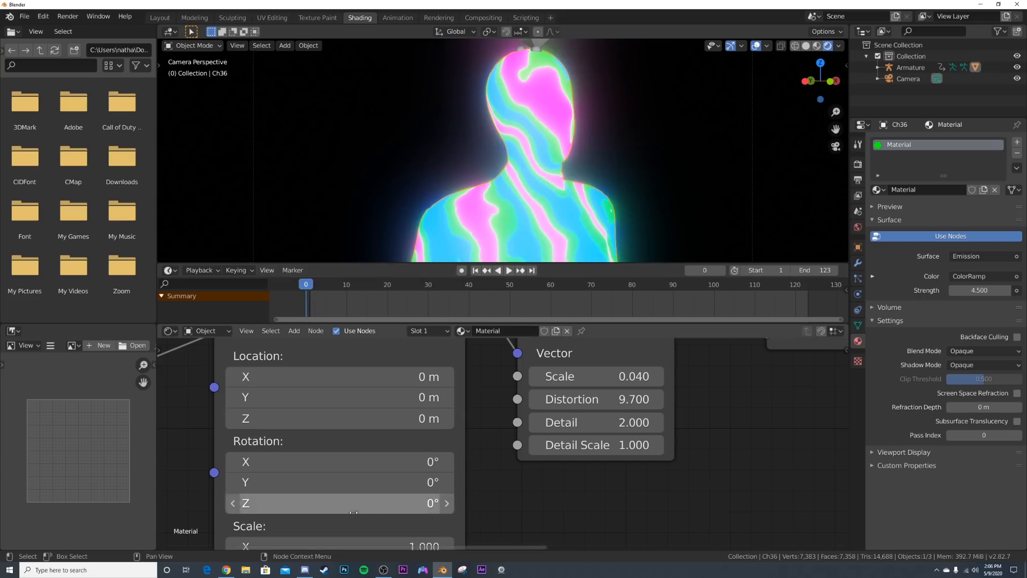
right_click(331, 503)
click(343, 373)
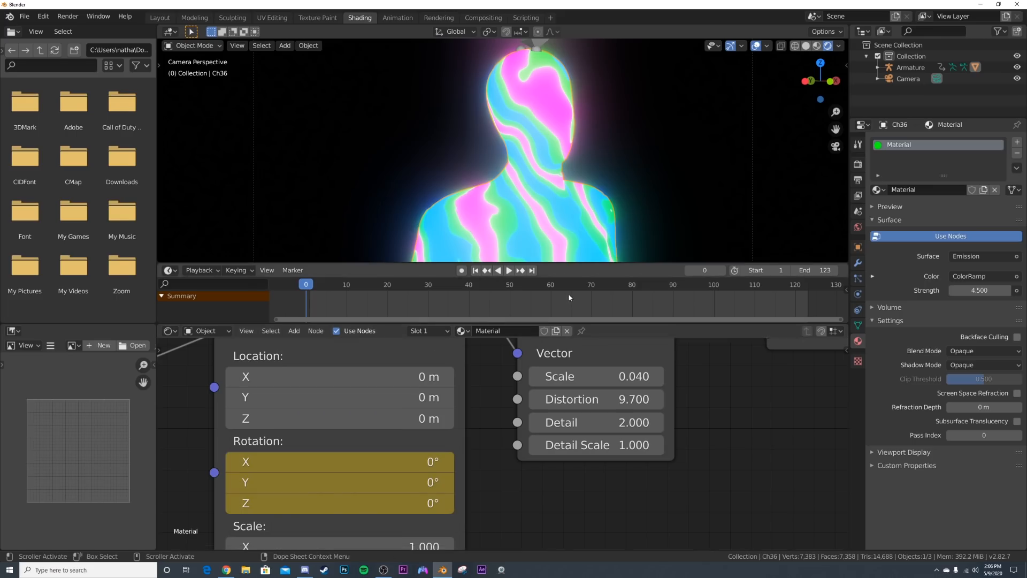
- Go to end frame 123 and keyframe the Mapping node's rotation with Z set to 360°
middle_drag(281, 416, 279, 506)
scroll(280, 505, down, 5)
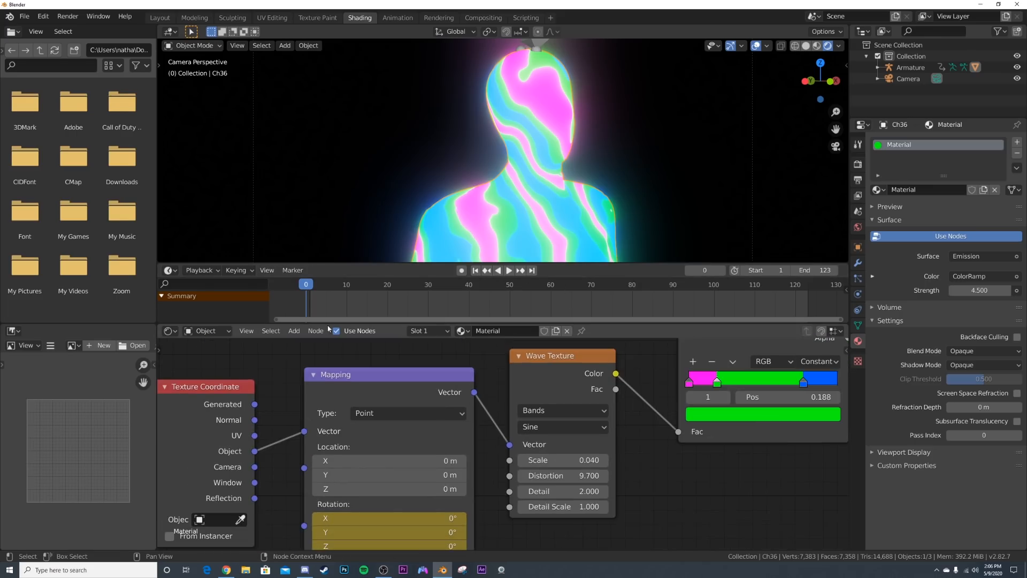
click(375, 374)
middle_drag(423, 475, 416, 437)
click(531, 270)
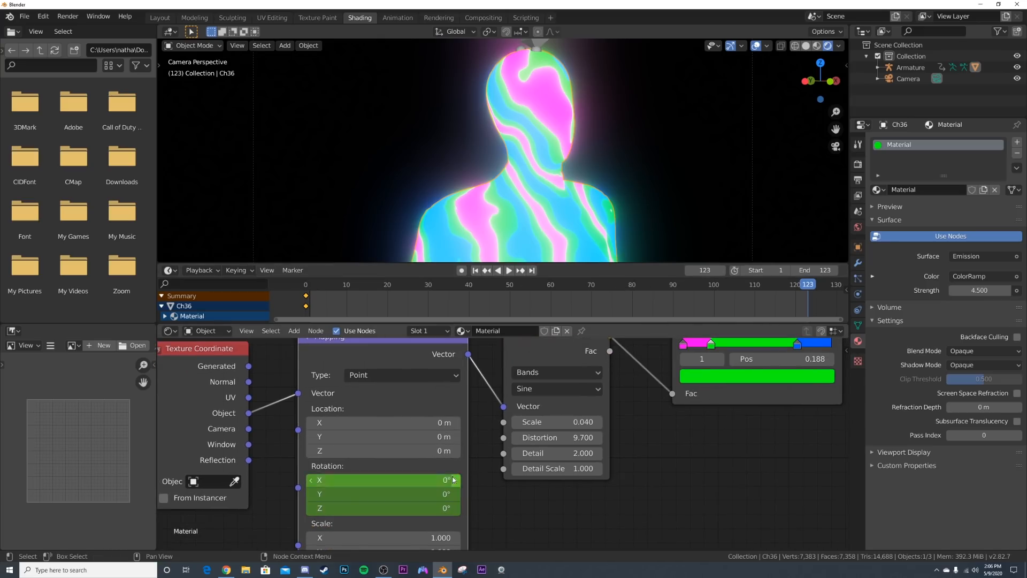
double_click(424, 508)
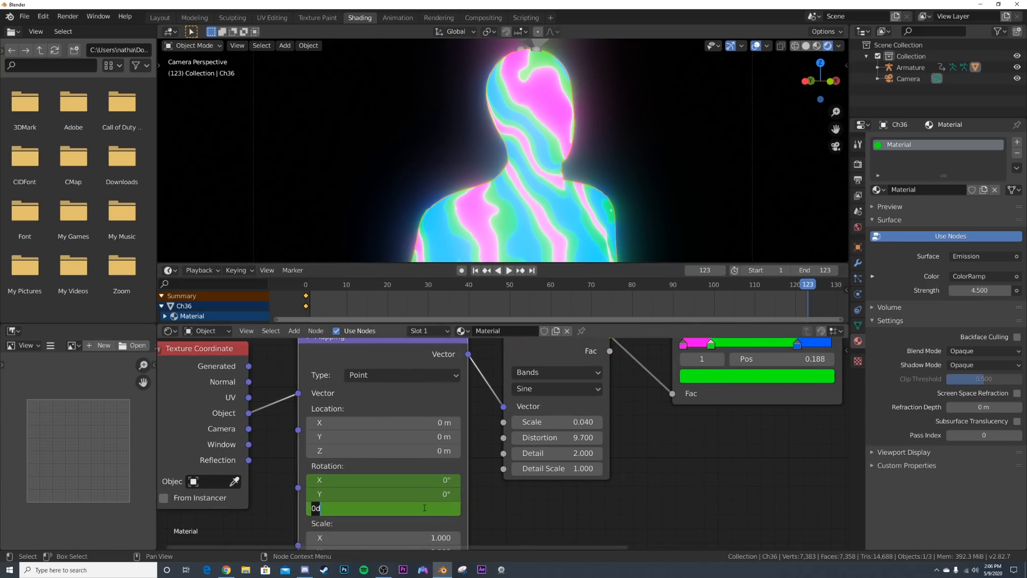
key(Return)
right_click(425, 507)
click(412, 379)
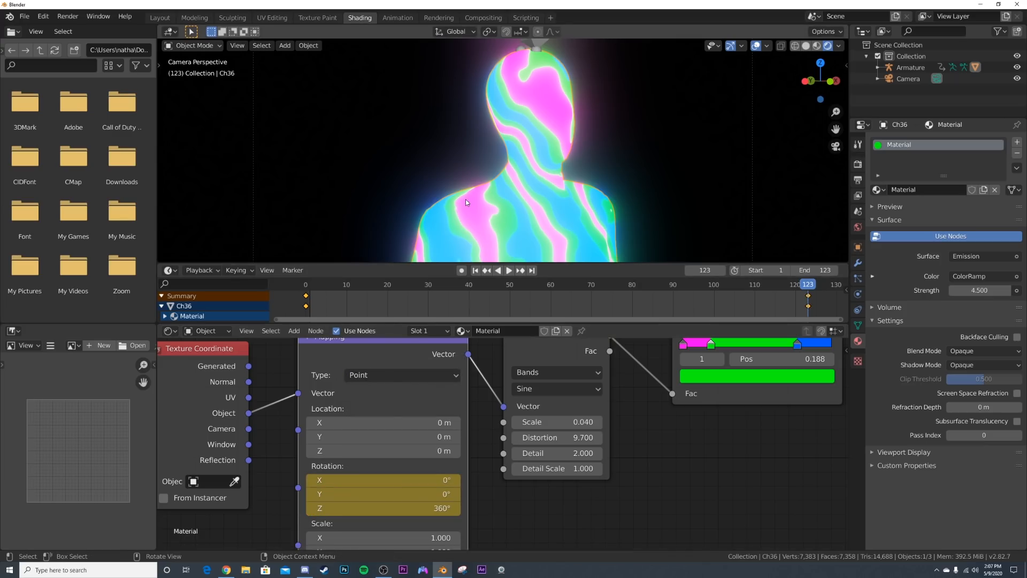
- Play back the stripe animation and set the Wave Texture's distortion to 7.160
key(space)
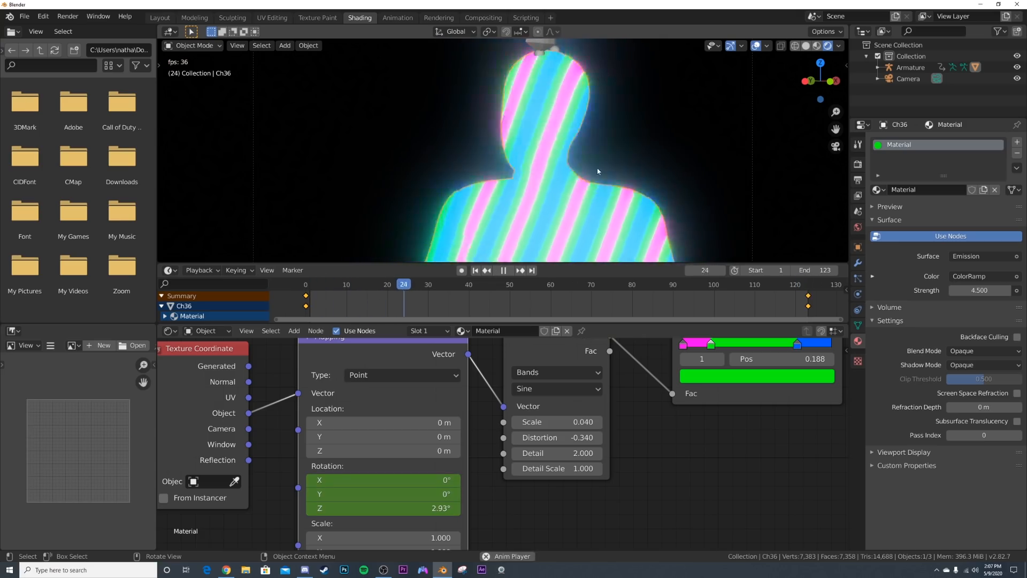
scroll(625, 169, up, 5)
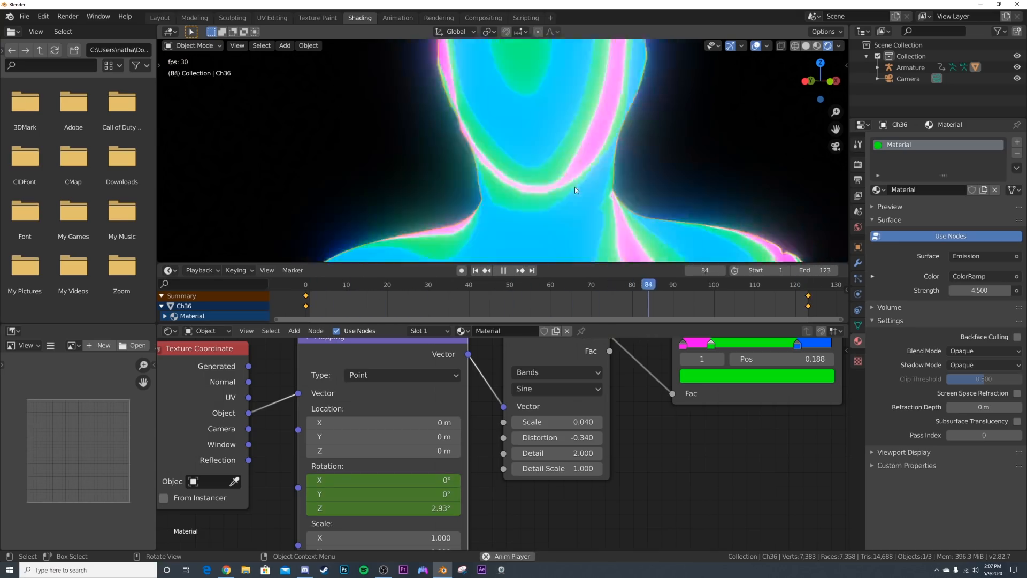
scroll(575, 187, down, 5)
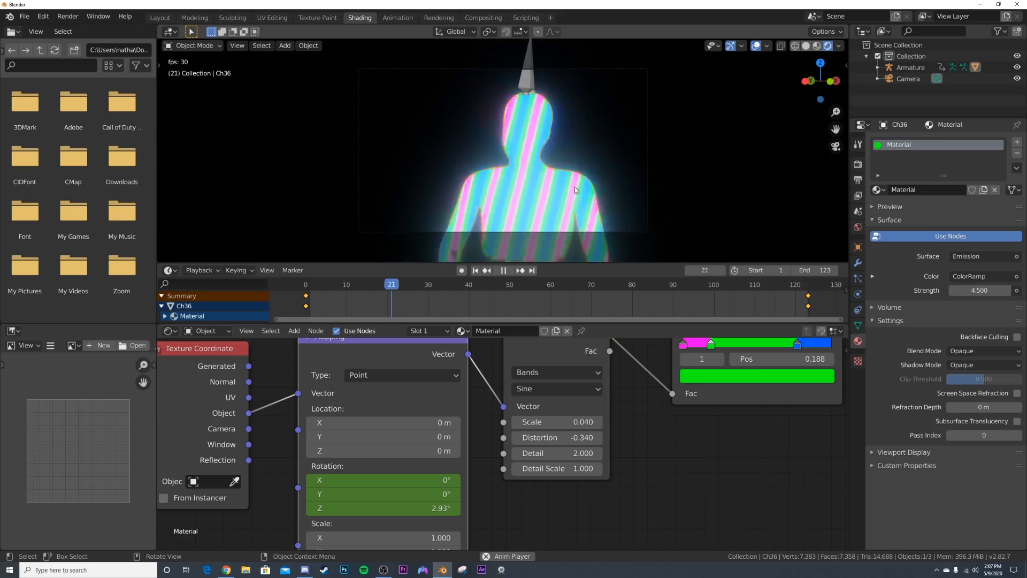
key(space)
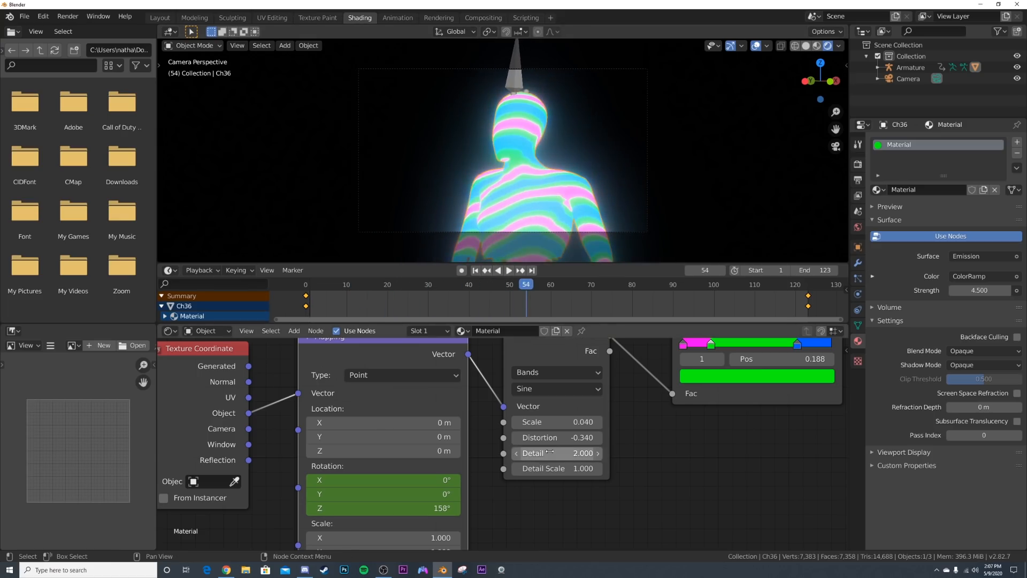
drag(540, 437, 640, 437)
key(space)
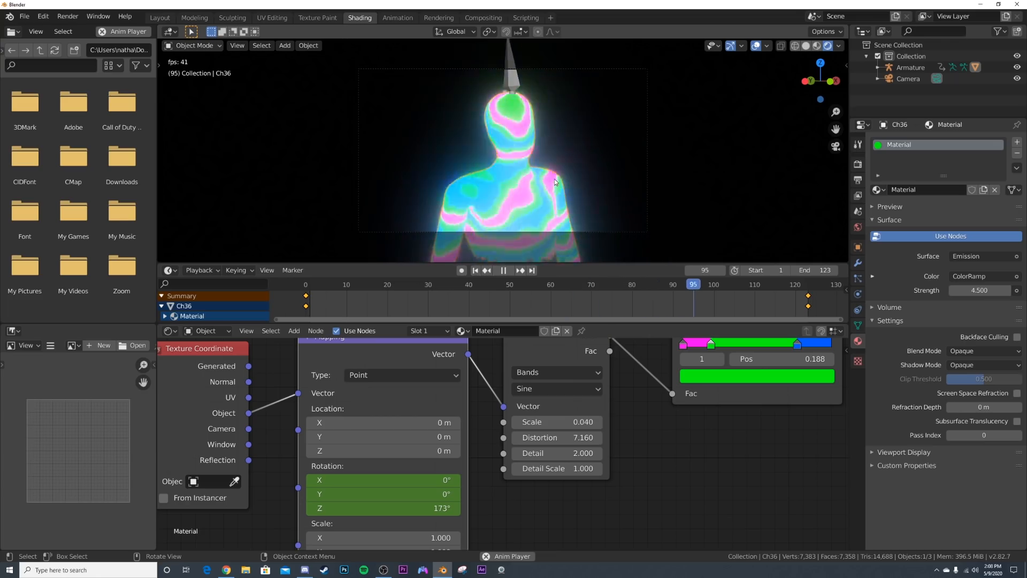
key(space)
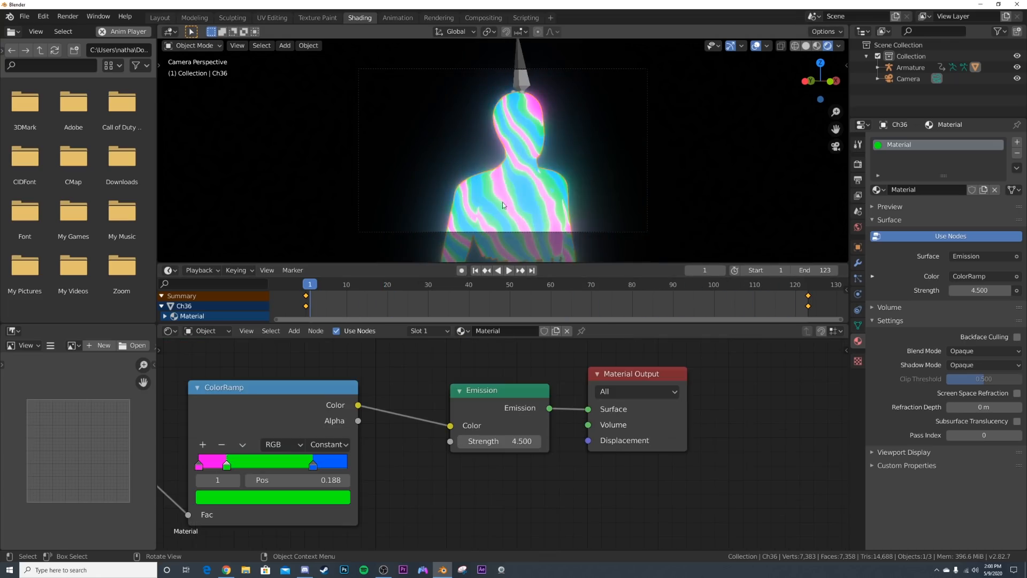
- Switch the viewport to Solid shading and duplicate the mannequin's body mesh in place
mouse_move(502, 201)
middle_down()
mouse_move(504, 178)
mouse_move(495, 185)
middle_up()
key(z)
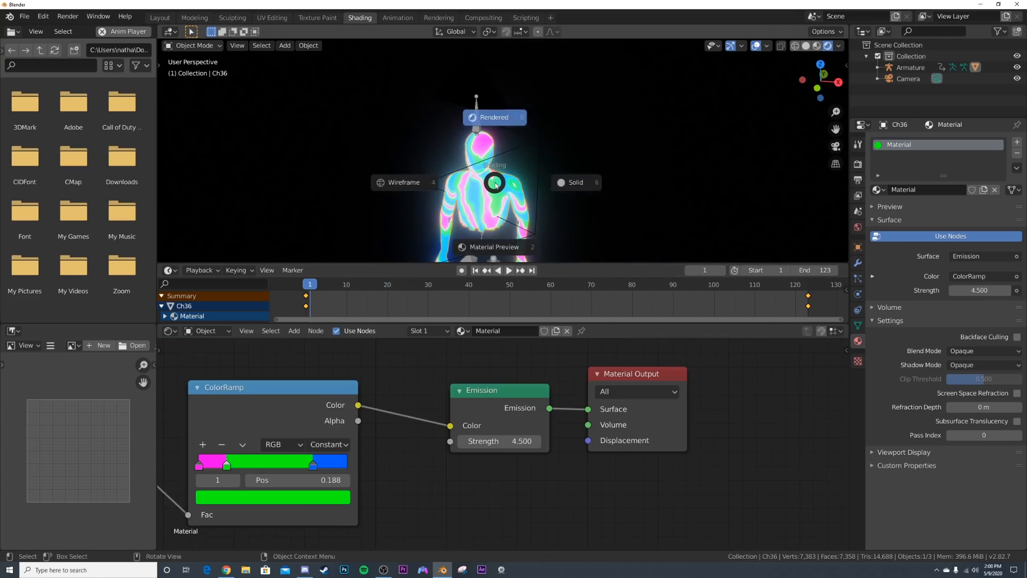
click(528, 182)
scroll(496, 187, up, 5)
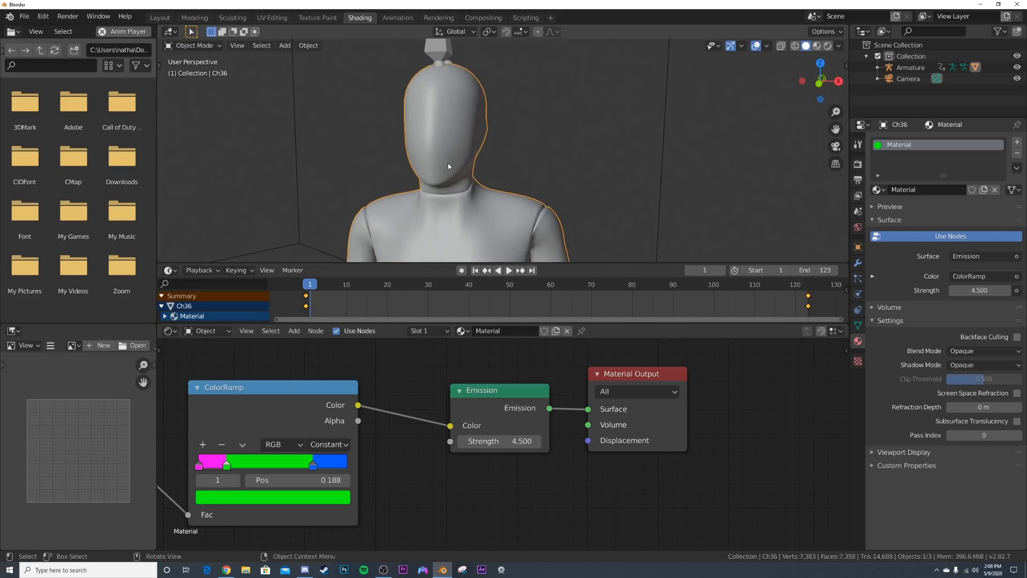
key(shift+d)
right_click(572, 131)
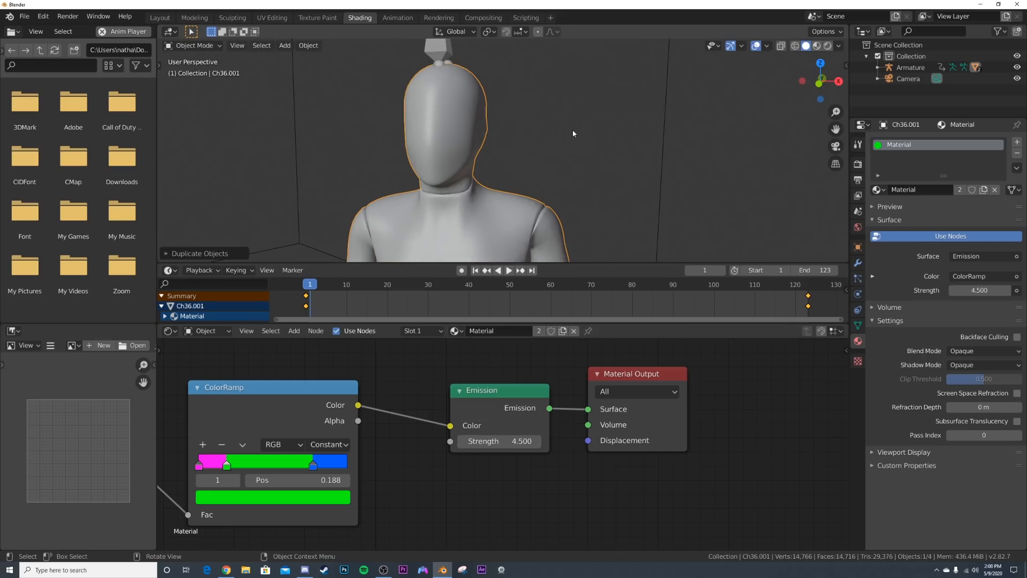
- Select the duplicated body's entire mesh in Edit Mode
key(Tab)
key(a)
scroll(588, 80, up, 2)
scroll(588, 80, down, 4)
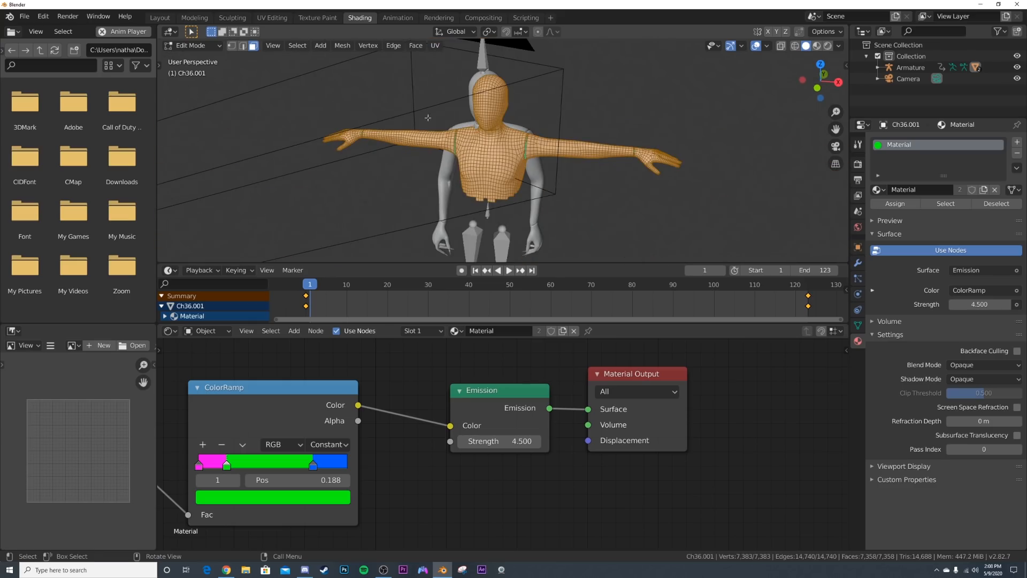
key(Tab)
key(Tab)
key(Tab)
- Switch to the Layout workspace and subdivide all faces of the duplicated body once
click(160, 18)
key(Tab)
middle_drag(545, 277, 521, 290)
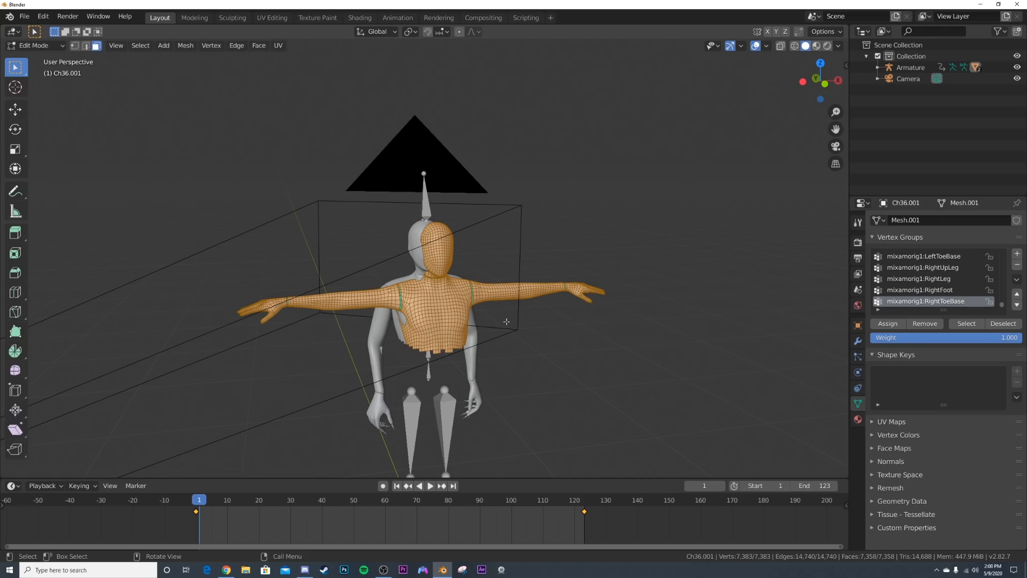
scroll(460, 264, up, 8)
scroll(535, 267, down, 5)
right_click(586, 218)
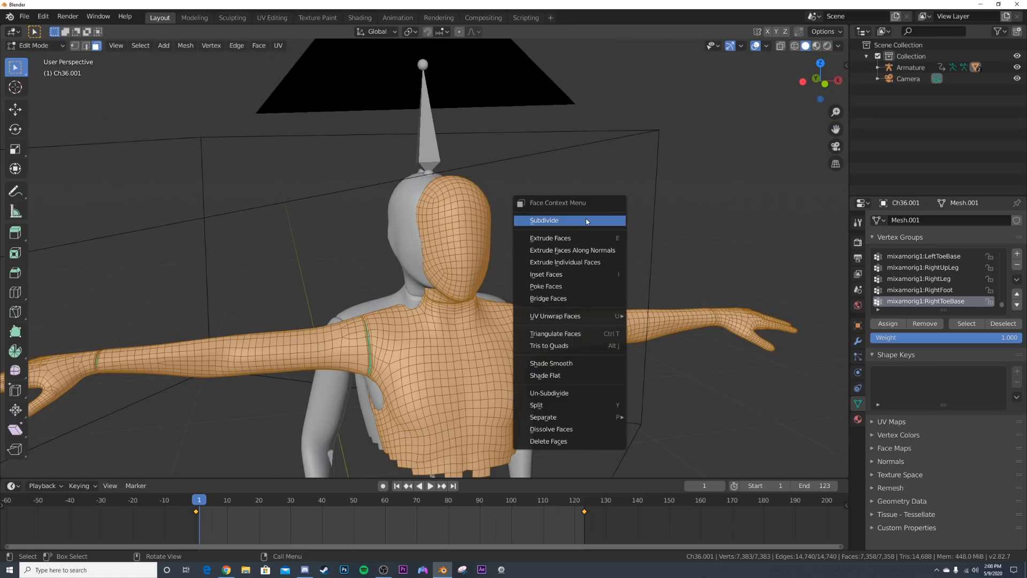
click(585, 218)
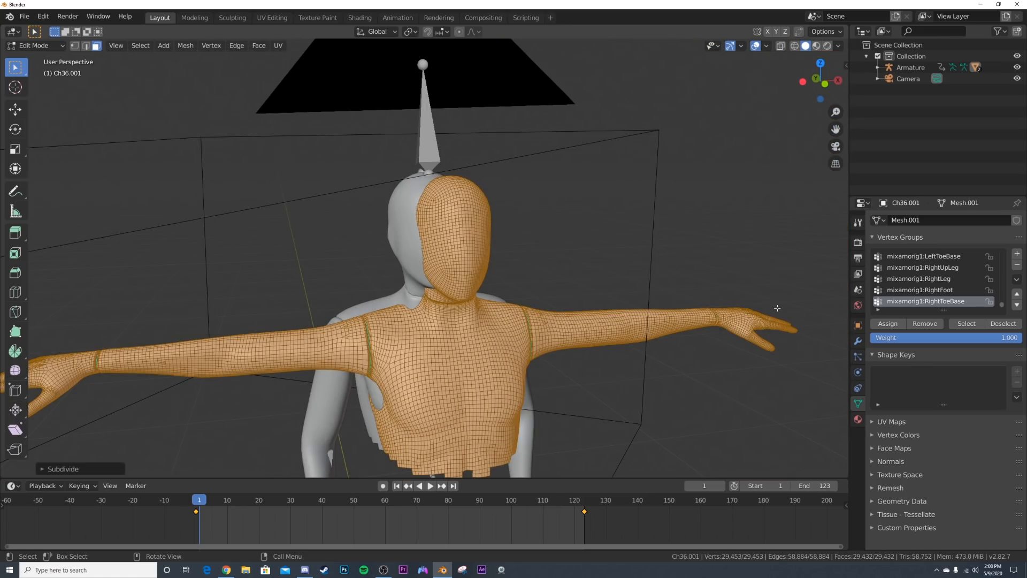
- Create a vertex group named mask on the duplicated body and assign all selected vertices to it
click(857, 357)
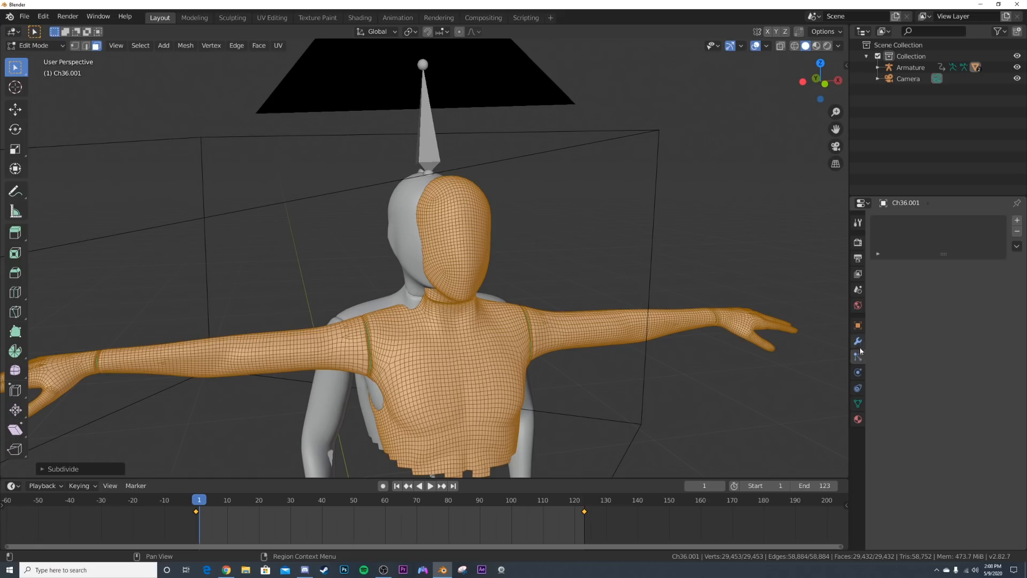
click(858, 403)
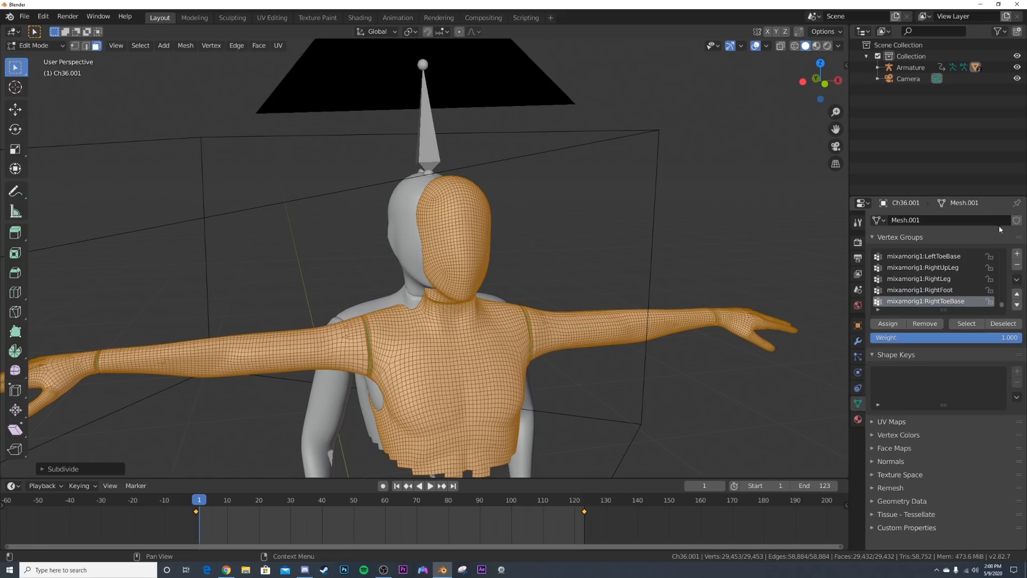
click(1017, 254)
double_click(898, 301)
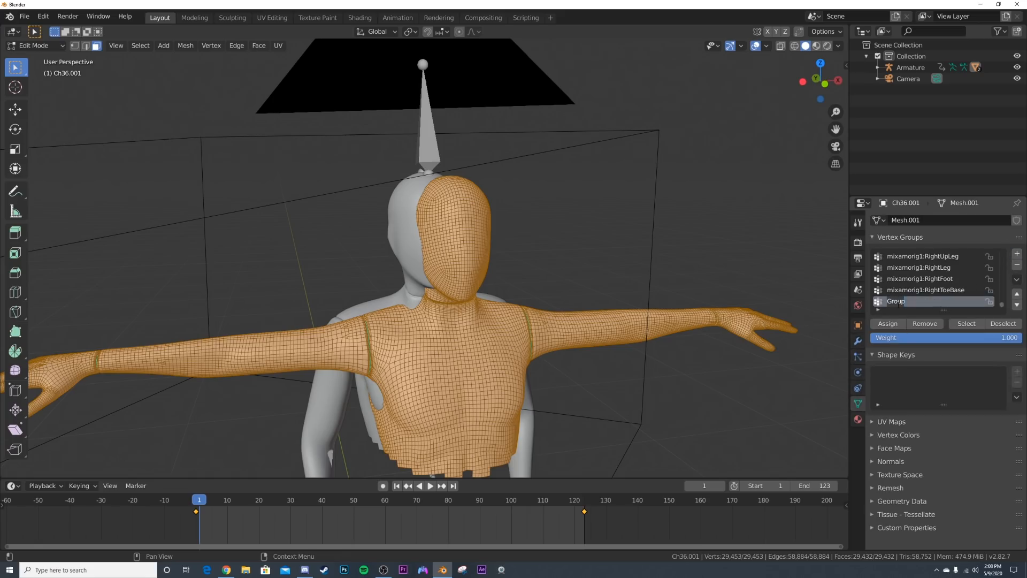
text(mask)
key(Return)
click(888, 323)
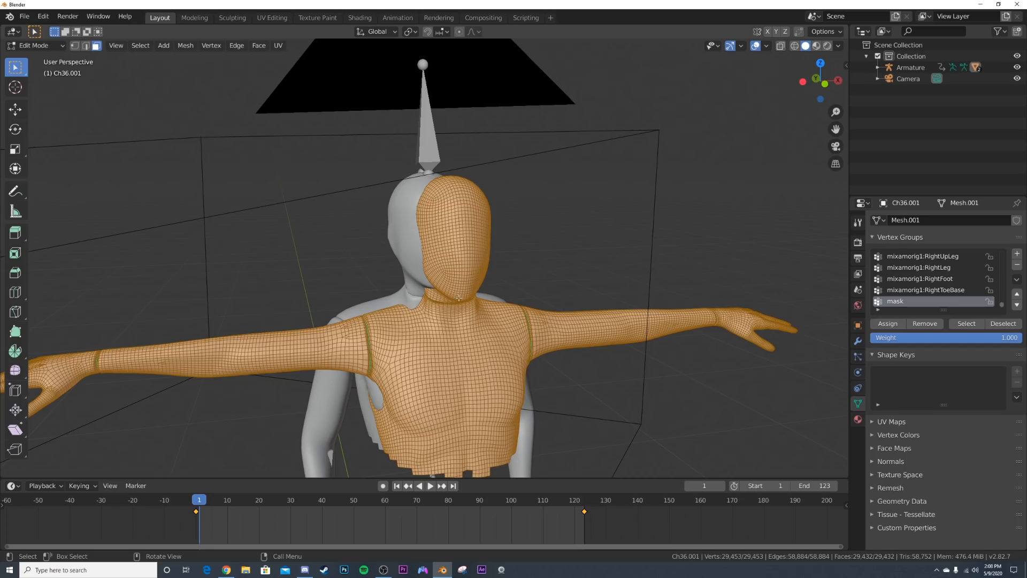
- Return to Object Mode and hide the original Ch36 body mesh in the viewport
key(Tab)
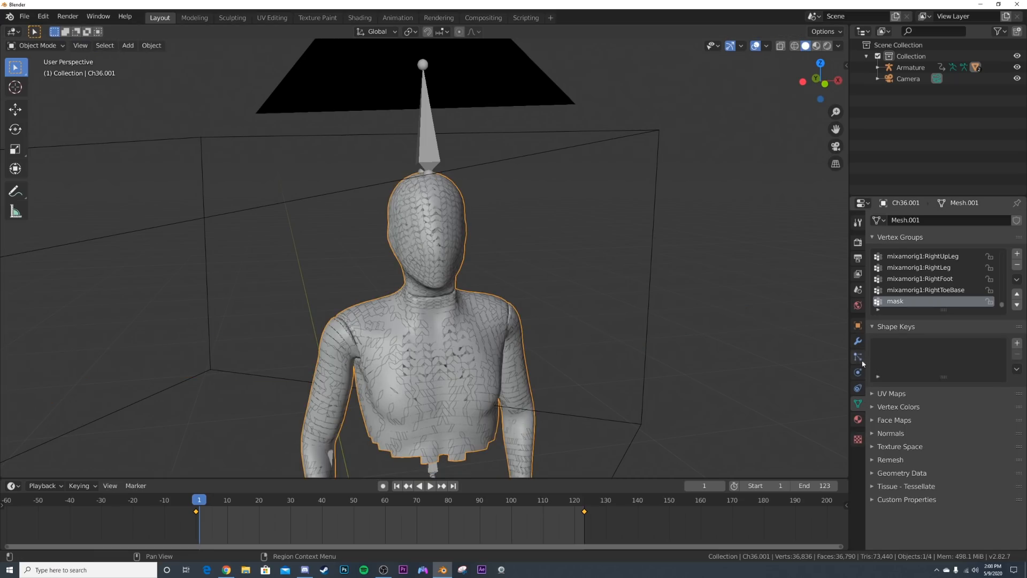
click(857, 340)
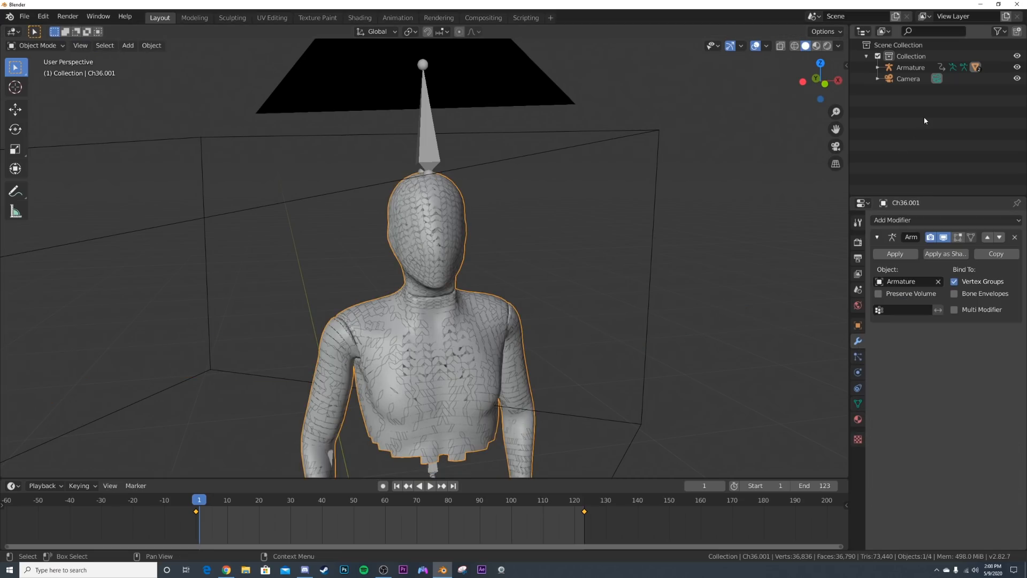
click(878, 67)
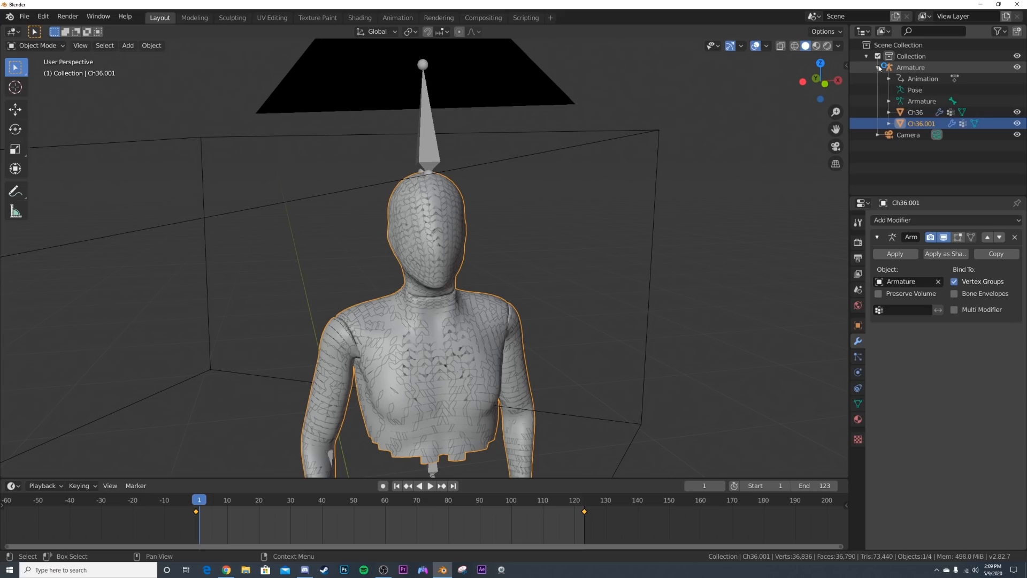
click(1016, 112)
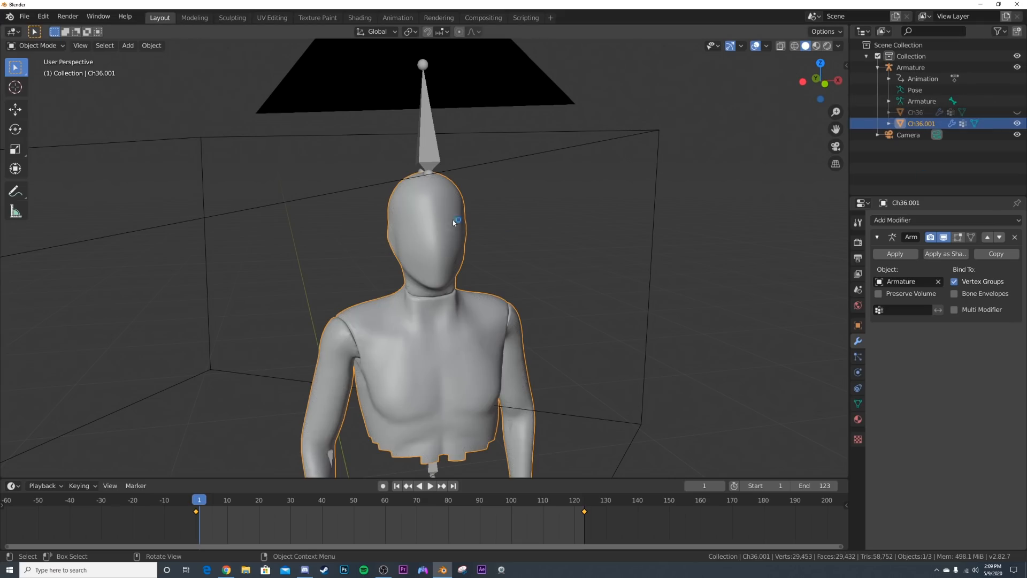
- Add a Vertex Weight Edit modifier to Ch36.001 using the mask vertex group, with Group Add and Group Remove enabled
click(944, 220)
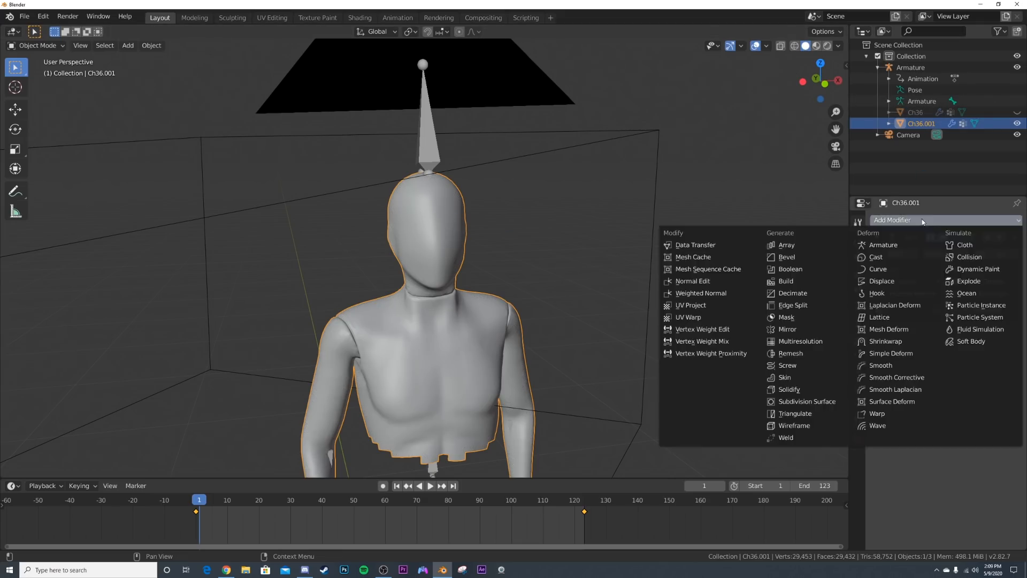
click(702, 329)
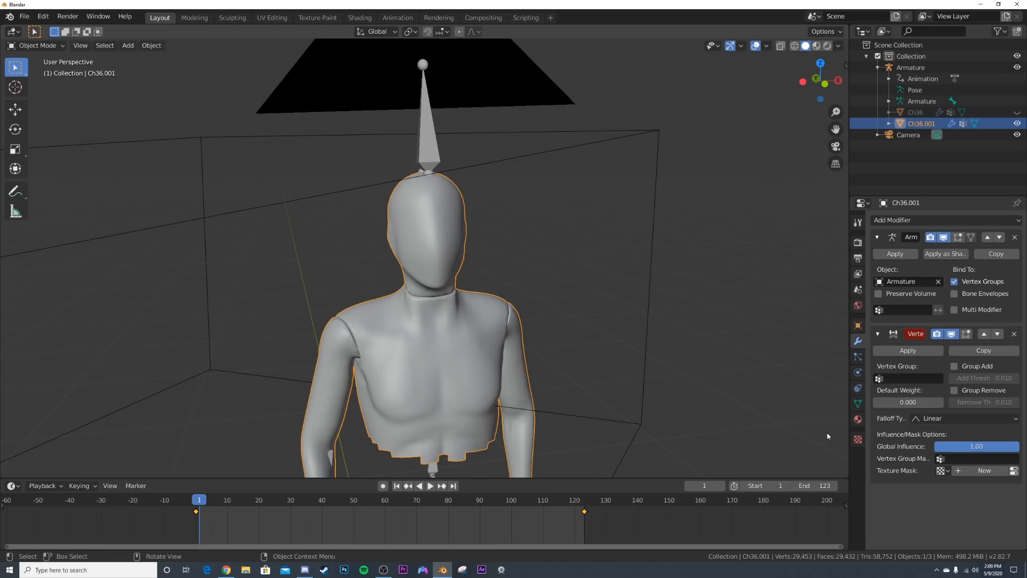
click(904, 378)
click(897, 396)
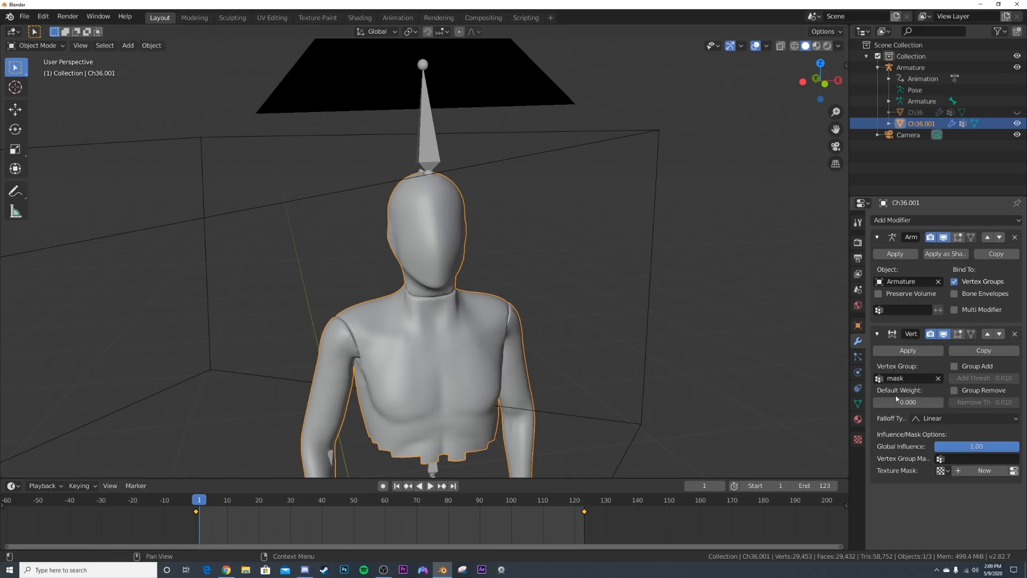
click(953, 366)
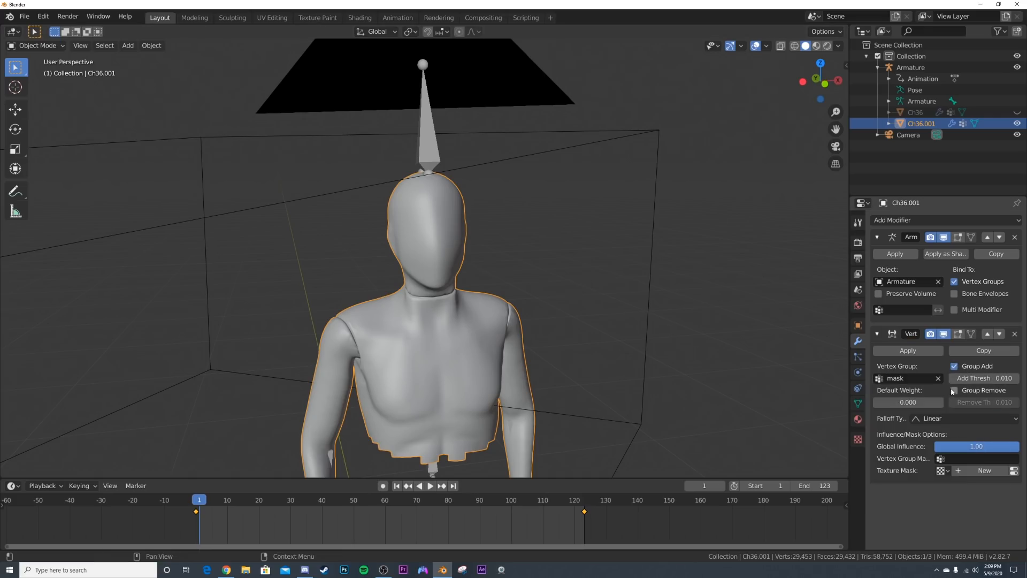
click(953, 390)
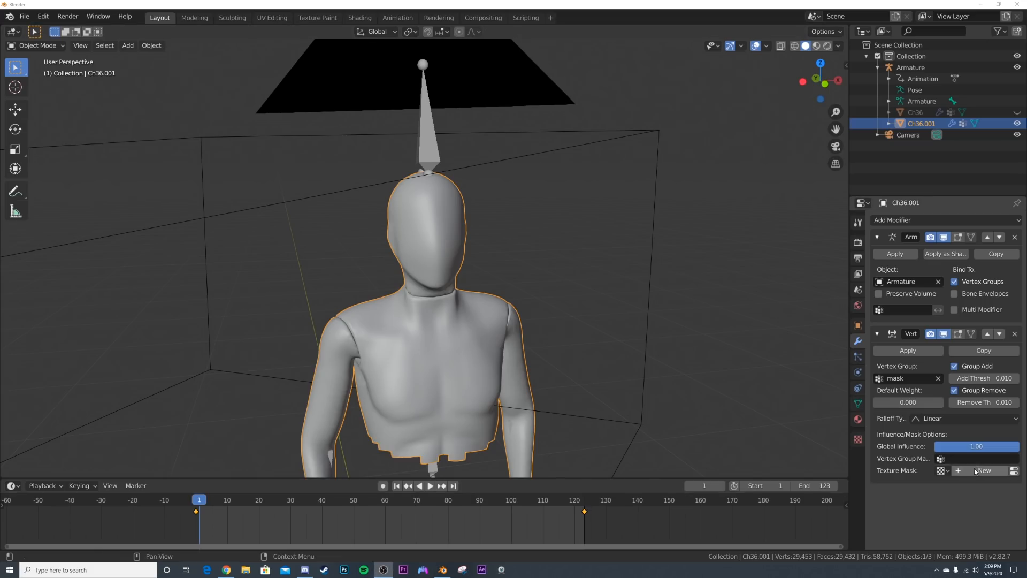
- Set the Vertex Weight Edit falloff type to Custom Curve and invert the curve so it descends
click(975, 418)
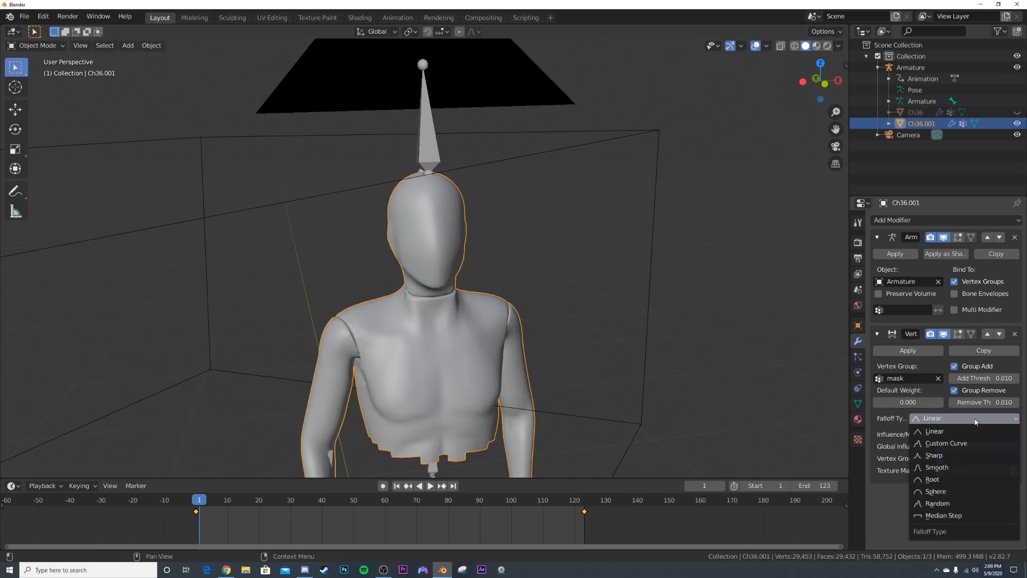
click(960, 443)
drag(1016, 438, 1017, 526)
drag(875, 526, 875, 438)
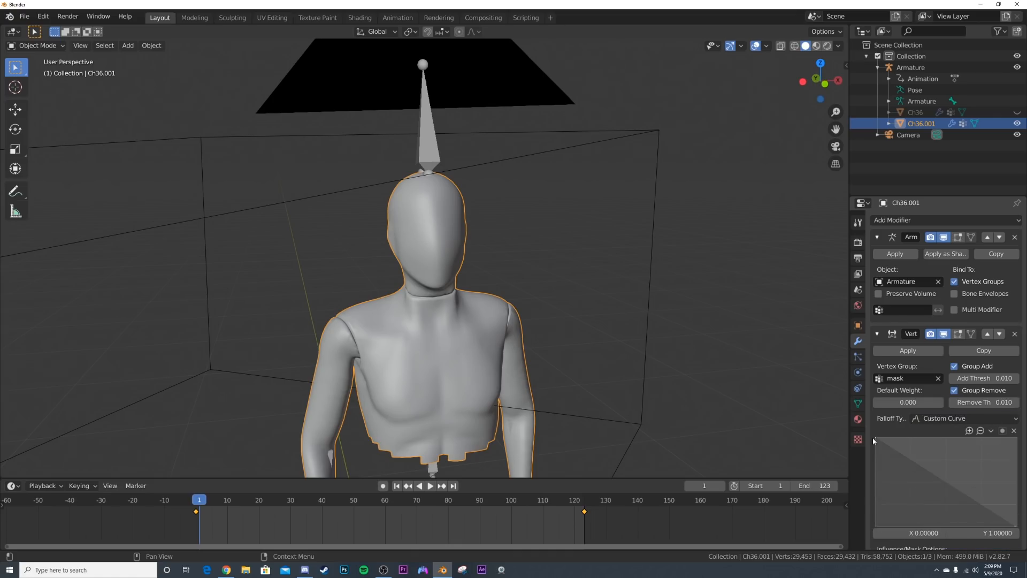
- Create a new texture mask for the Vertex Weight Edit modifier and set its type to Clouds
scroll(941, 470, down, 3)
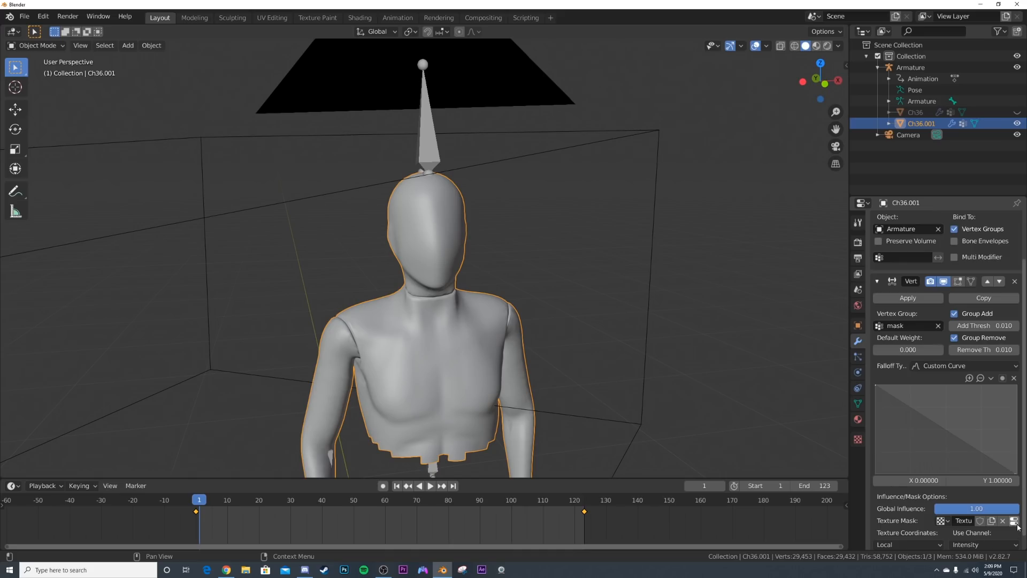
click(1015, 523)
click(942, 252)
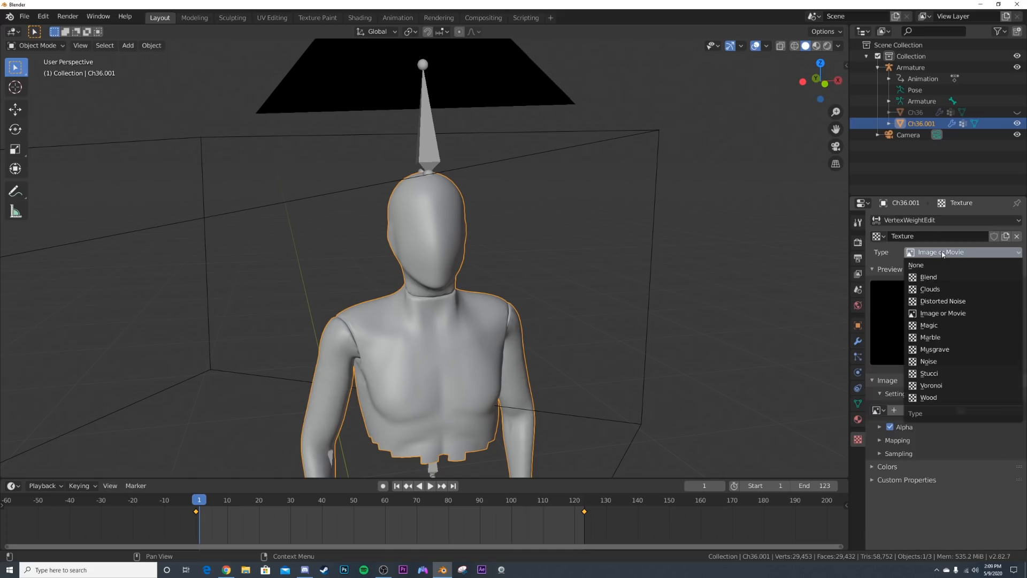
click(941, 290)
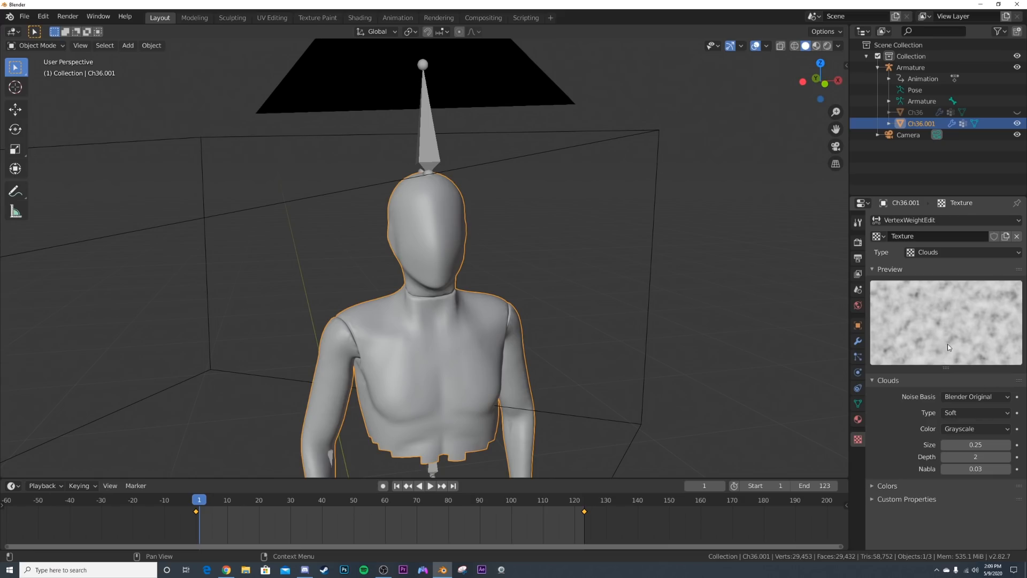
- Add a Mask modifier to Ch36.001 and set its vertex group to mask
click(858, 342)
scroll(898, 278, up, 2)
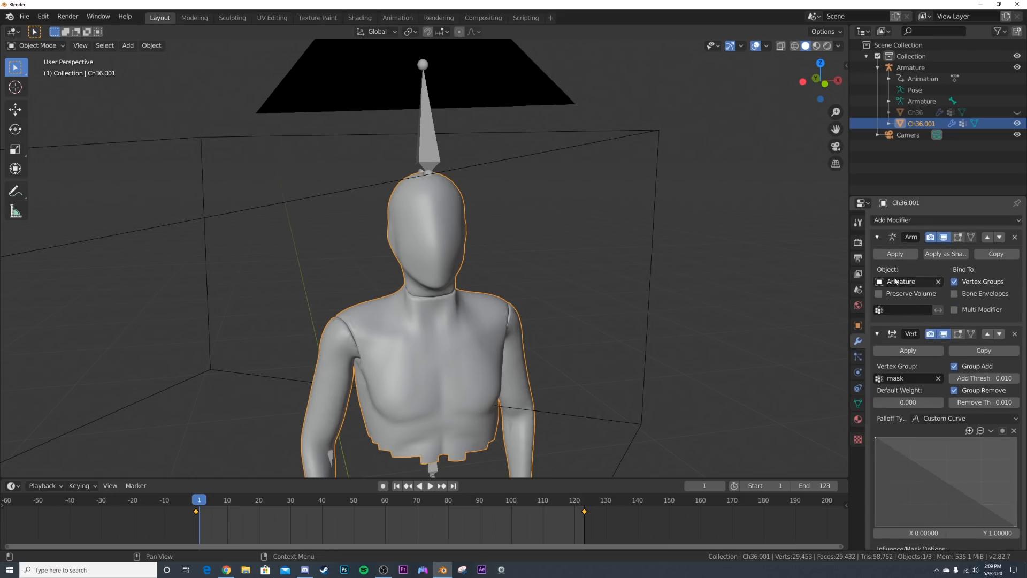
click(885, 220)
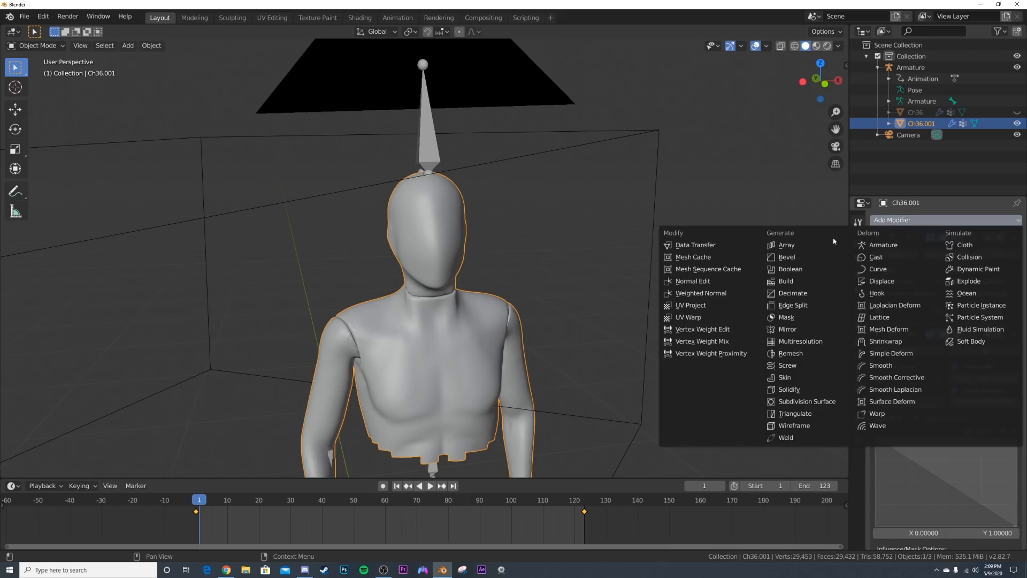
click(810, 317)
scroll(916, 423, down, 4)
scroll(915, 424, down, 2)
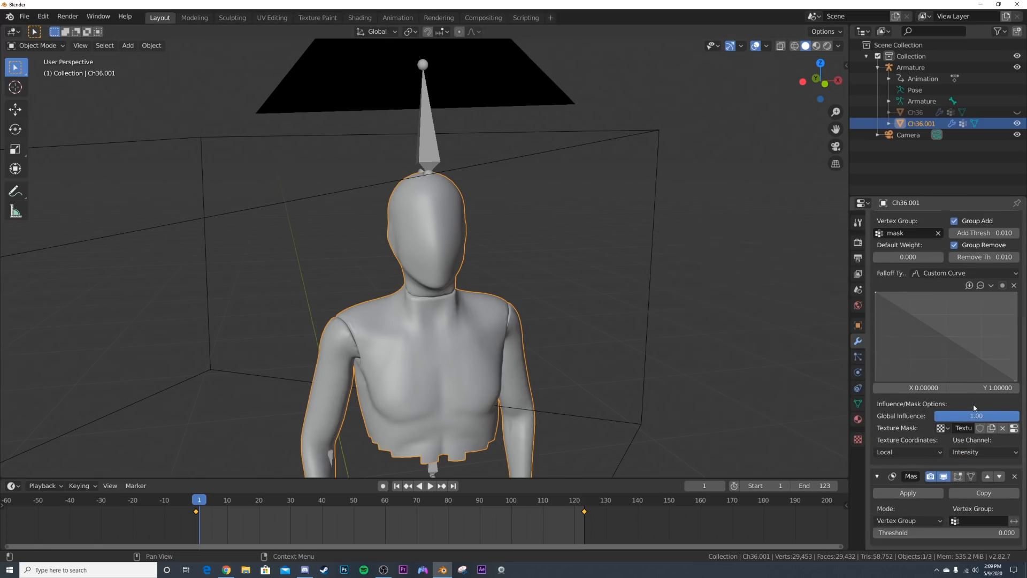
click(961, 521)
click(944, 405)
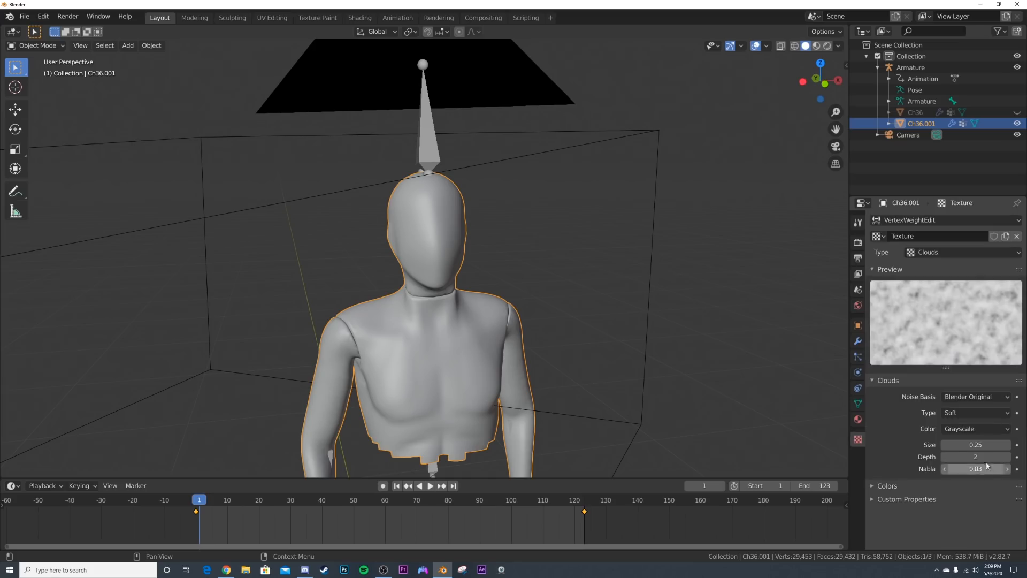
- Enable the Clouds texture's Color Ramp and move its white stop to about 0.651
click(895, 487)
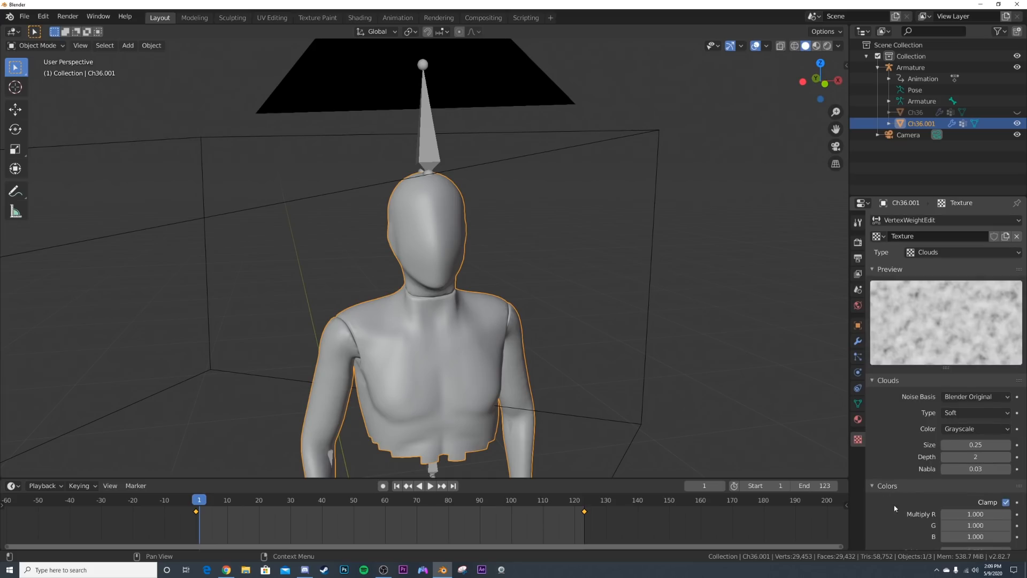
scroll(928, 501, down, 3)
click(916, 531)
scroll(948, 525, down, 3)
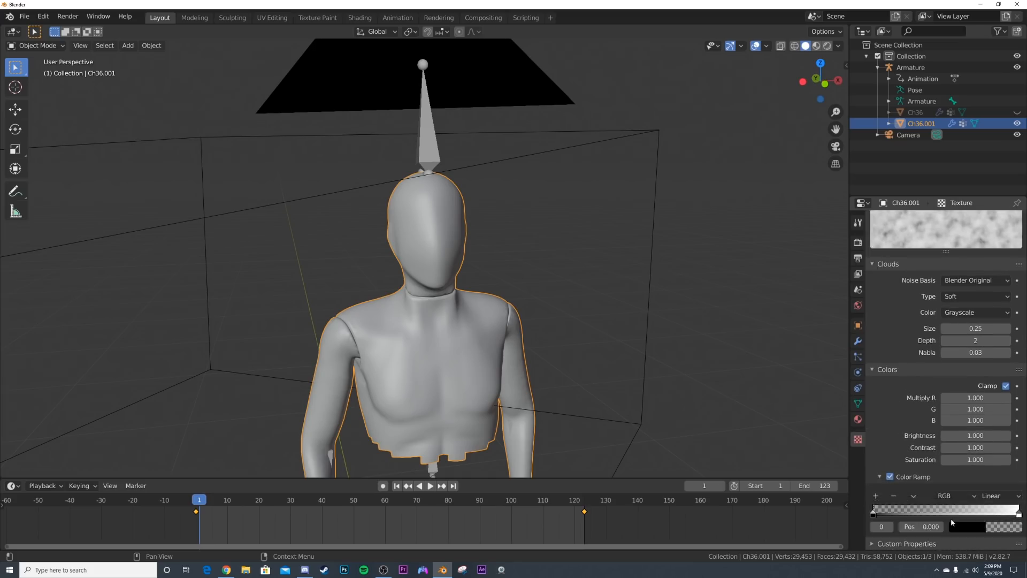
drag(1012, 517, 968, 514)
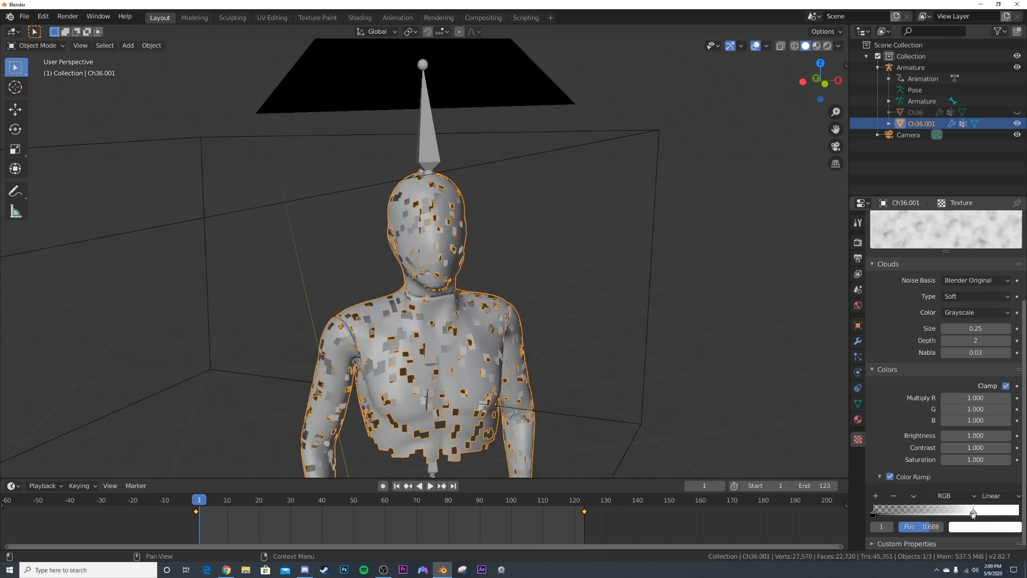
- Set the Clouds texture's depth to 0 and its size to 3
middle_drag(627, 341, 570, 336)
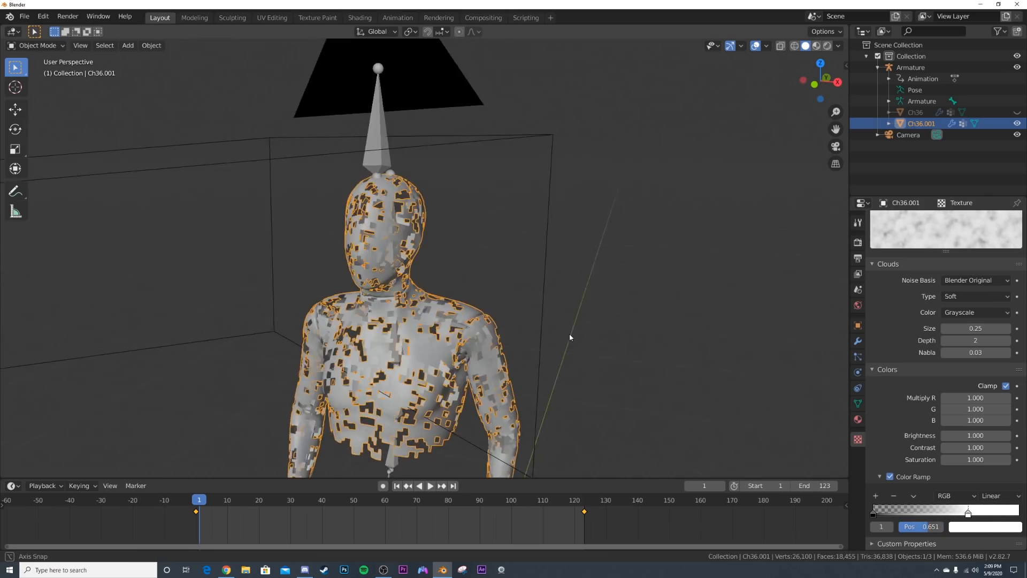
scroll(395, 304, up, 8)
scroll(395, 304, down, 6)
middle_drag(556, 294, 583, 285)
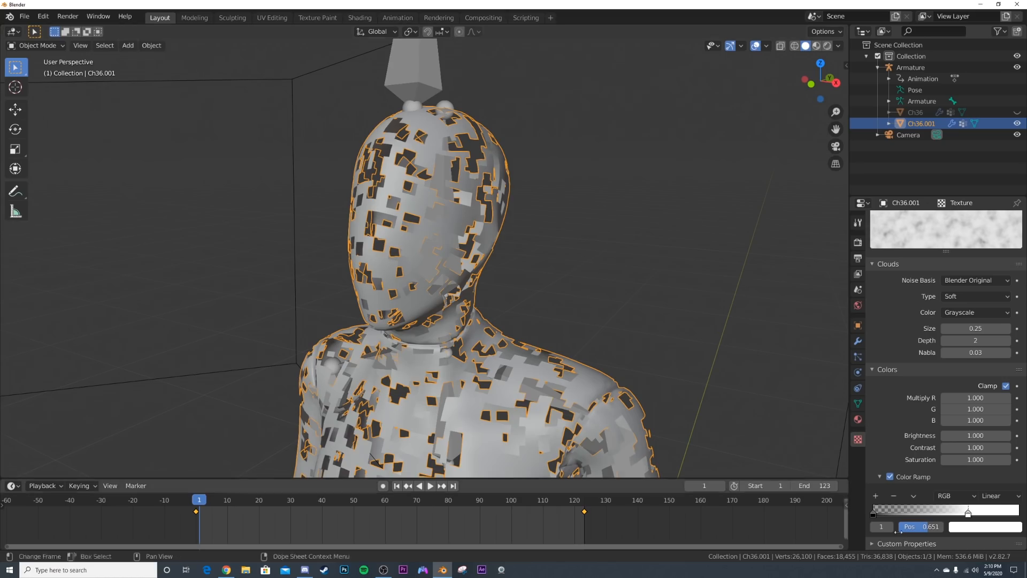
scroll(981, 385, up, 2)
drag(976, 387, 1021, 380)
middle_drag(742, 353, 703, 341)
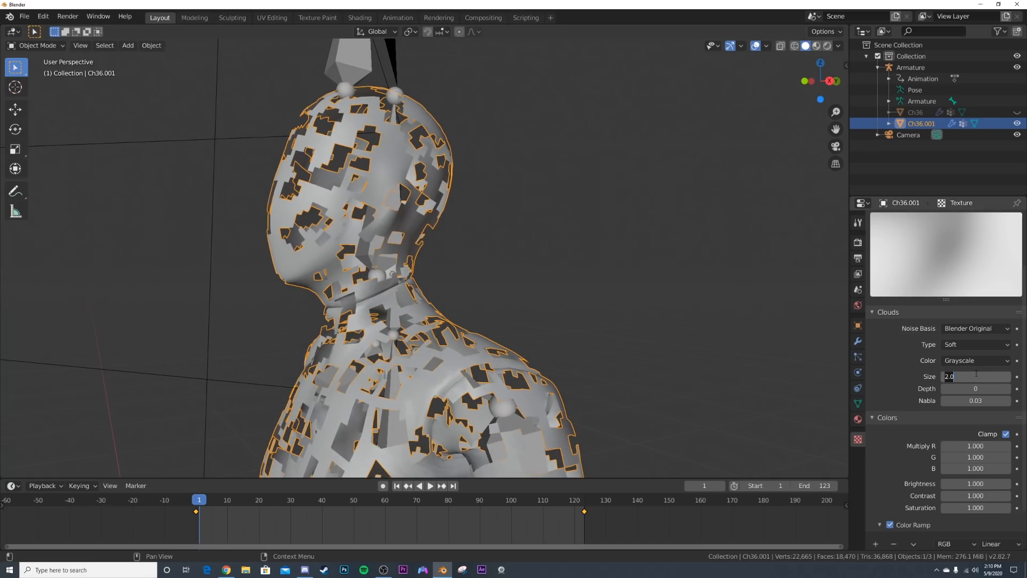
text(3)
key(Return)
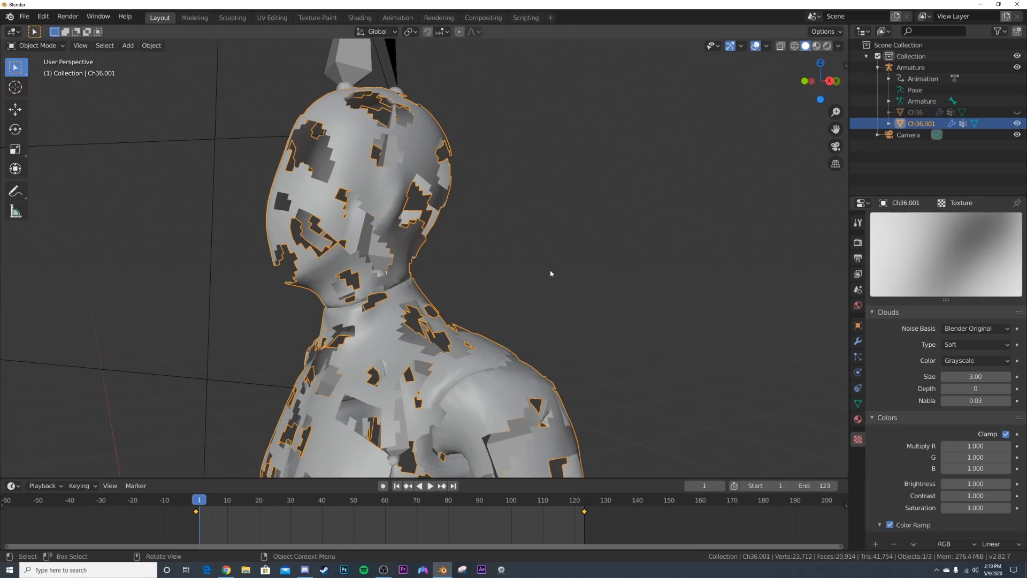
- Inspect the holes on the head, and collapse the Armature, Vertex Weight Edit and Mask modifiers
middle_drag(550, 269, 670, 351)
middle_drag(419, 230, 451, 249)
scroll(937, 395, up, 3)
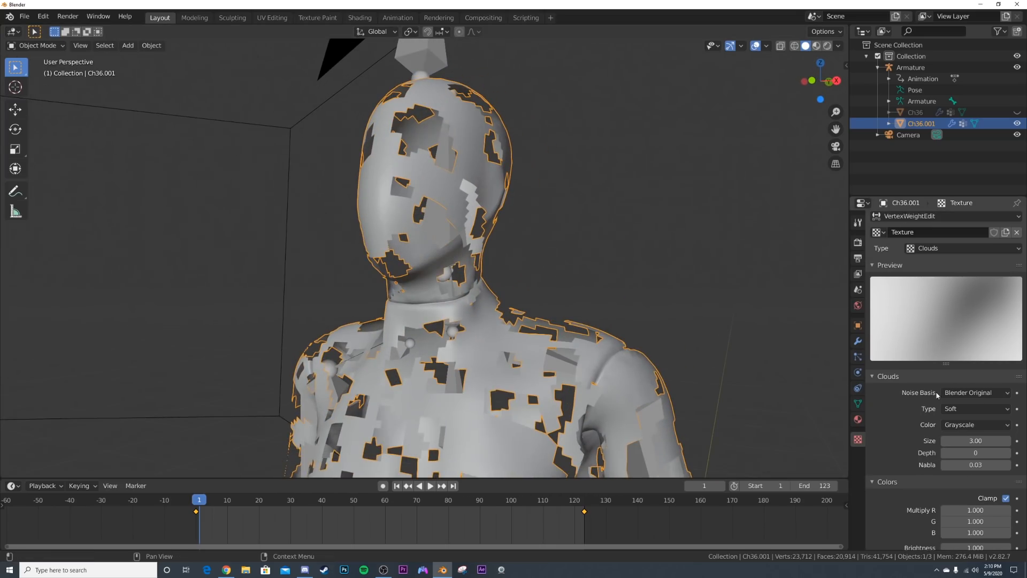
click(858, 341)
scroll(879, 244, up, 5)
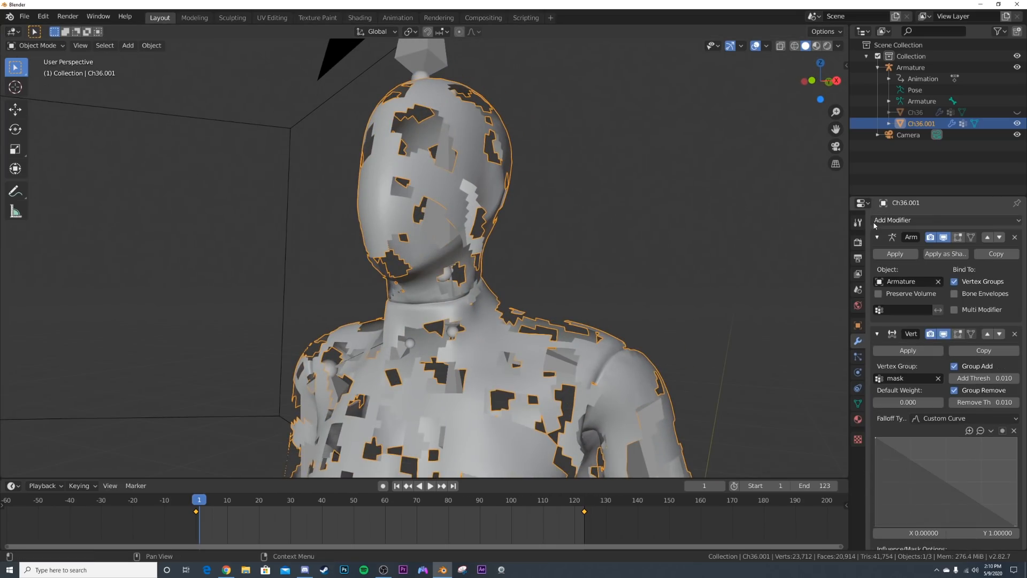
click(877, 238)
click(877, 257)
click(876, 277)
- Add a Smooth modifier to Ch36.001 after the Mask modifier
mouse_move(690, 262)
middle_down()
mouse_move(670, 283)
mouse_move(672, 263)
middle_up()
click(904, 220)
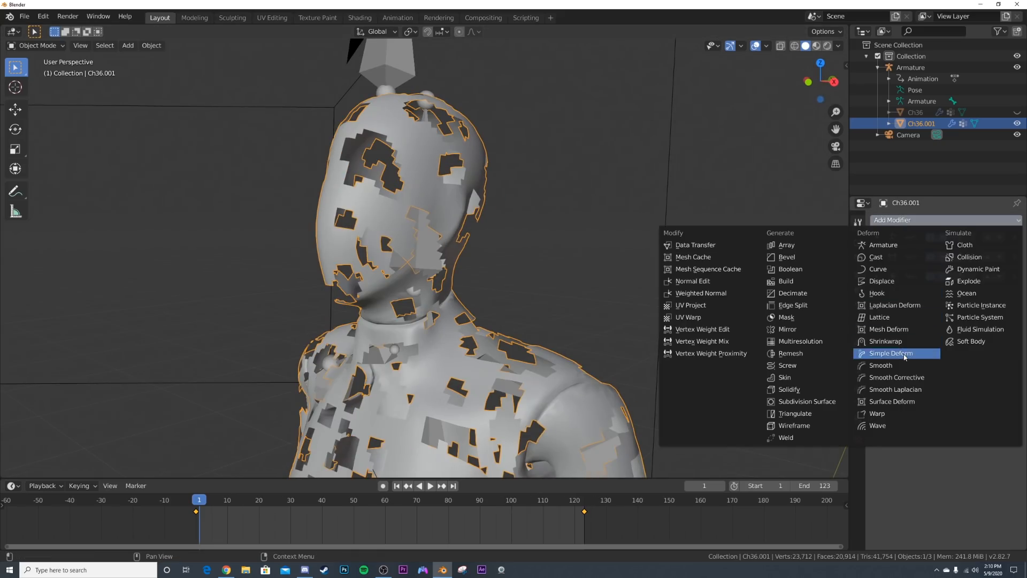
click(898, 366)
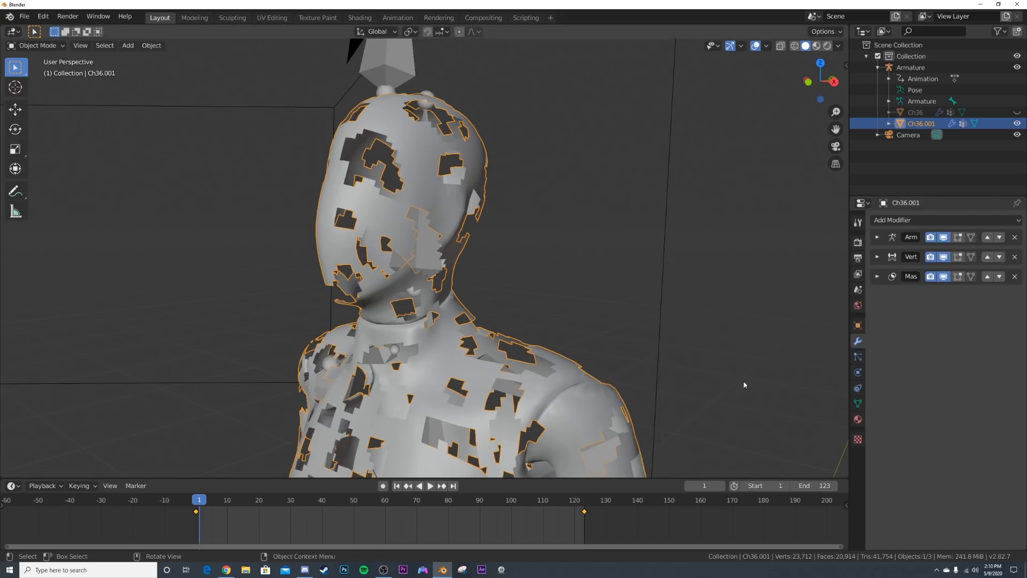
click(935, 223)
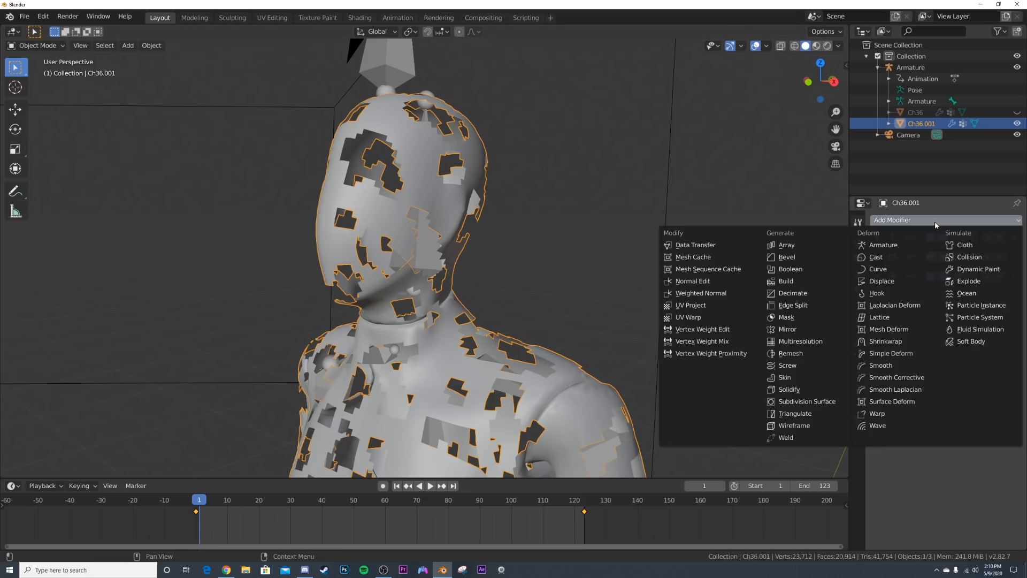
click(891, 368)
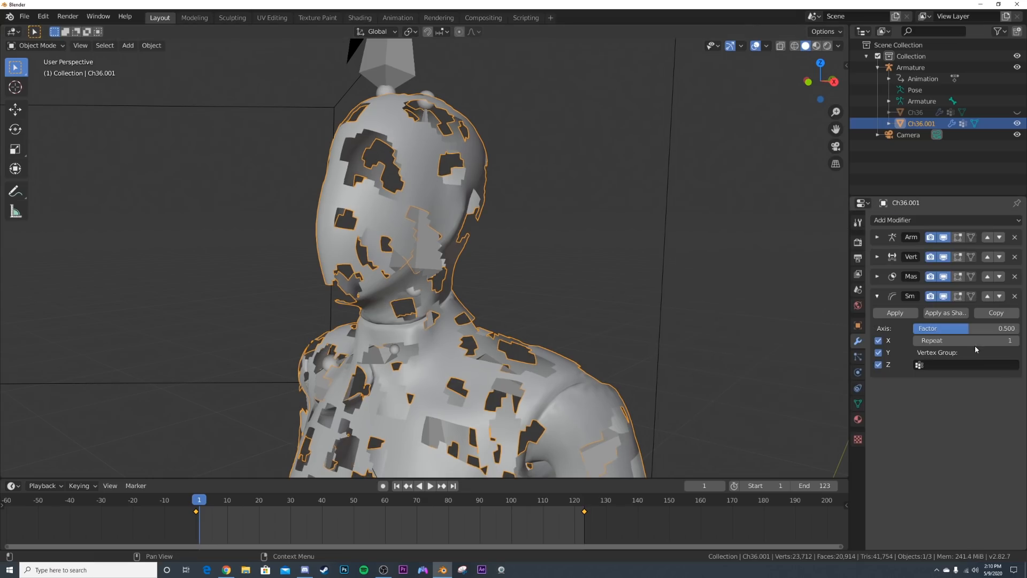
- Set the Smooth modifier's repeat to 18, and add a Solidify modifier with a thickness of -0.367 m to Ch36.001
drag(963, 341, 1000, 341)
middle_drag(412, 302, 444, 284)
click(932, 221)
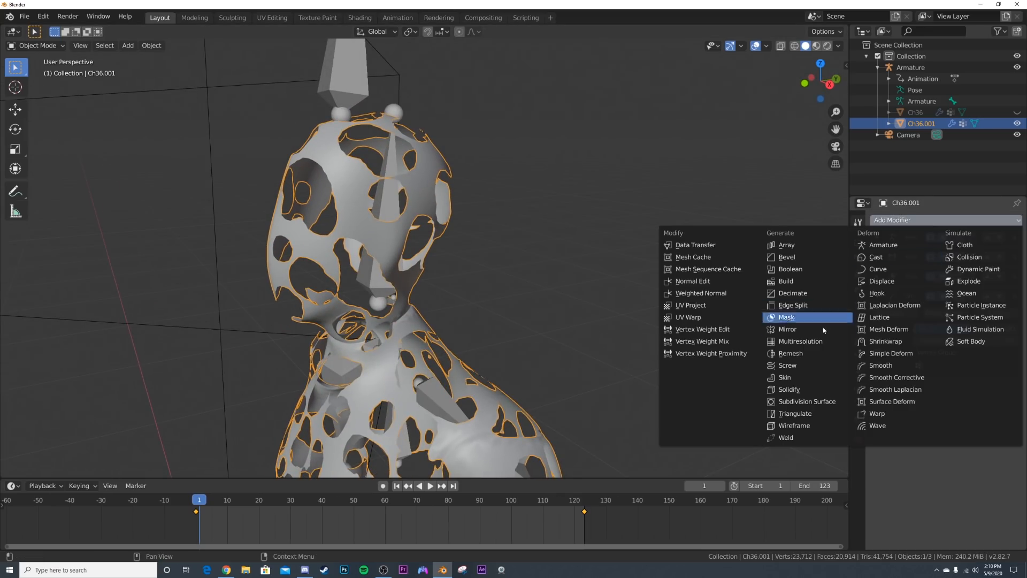
click(813, 390)
right_click(465, 286)
click(451, 294)
middle_drag(452, 293, 507, 275)
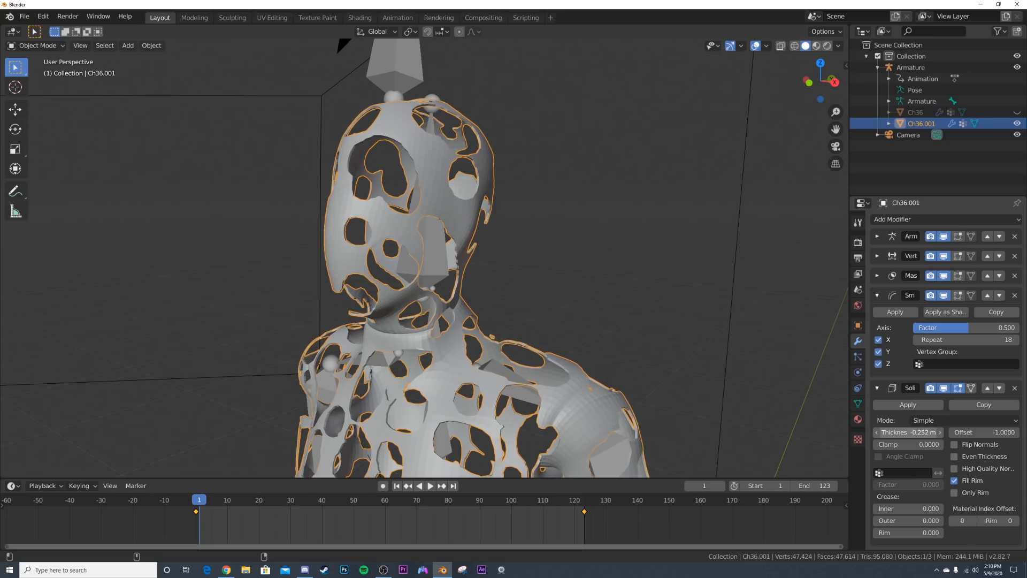
- Play the animation and examine the thickness and moving holes of the shell around the head and torso
key(space)
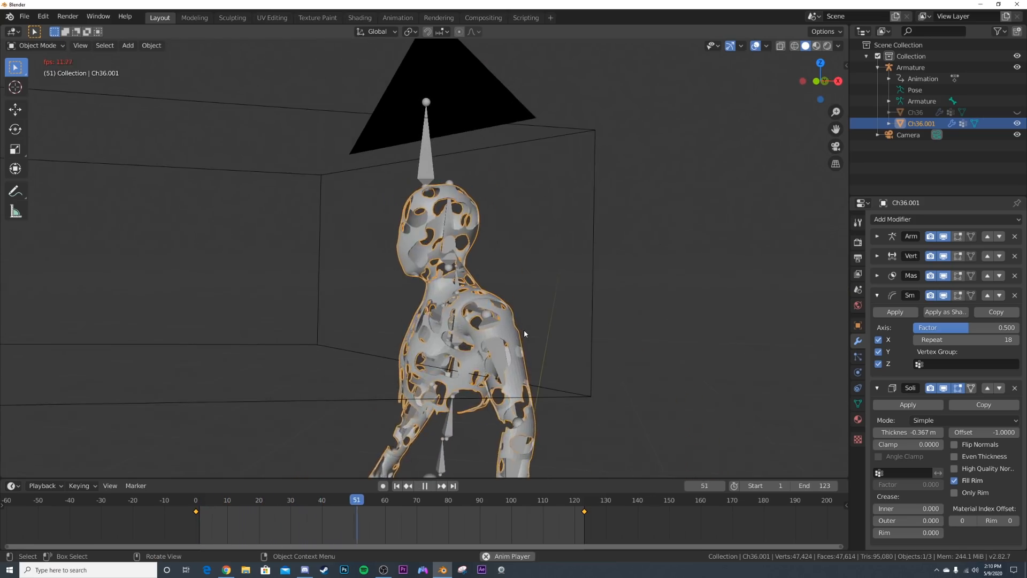
key(space)
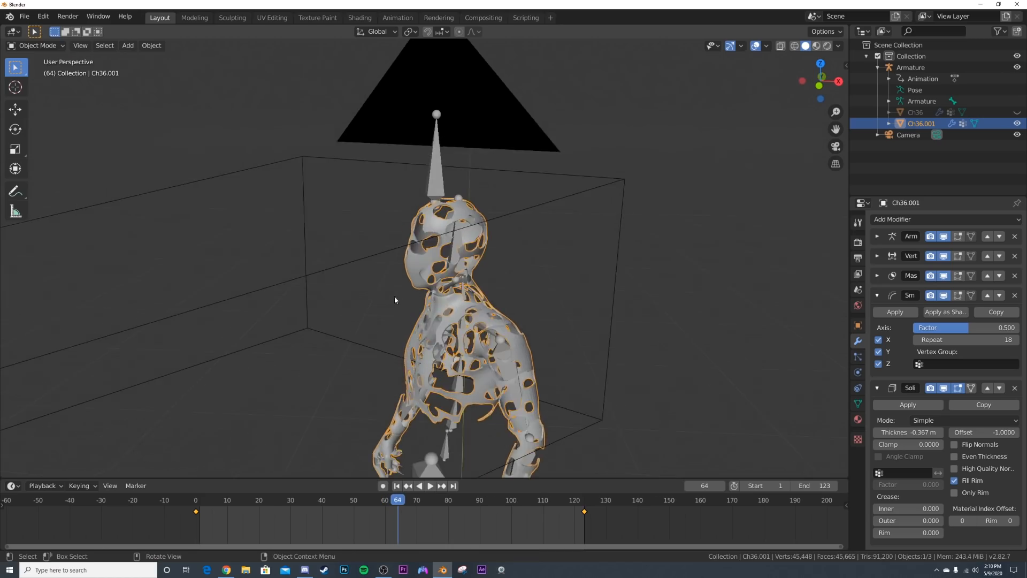
scroll(544, 342, up, 8)
middle_drag(543, 342, 499, 325)
scroll(547, 314, down, 7)
key(space)
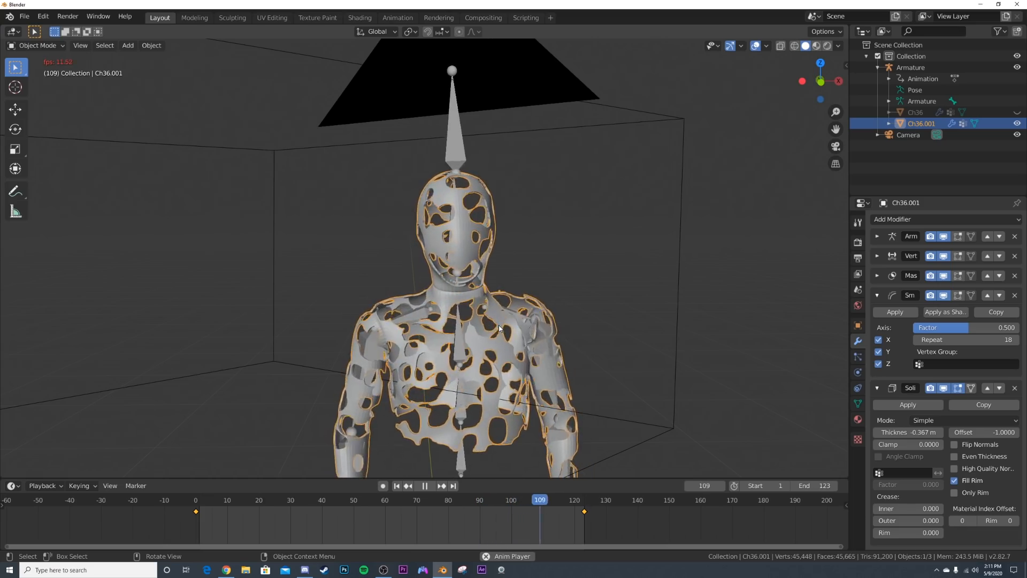
key(space)
scroll(494, 223, up, 6)
scroll(493, 224, down, 8)
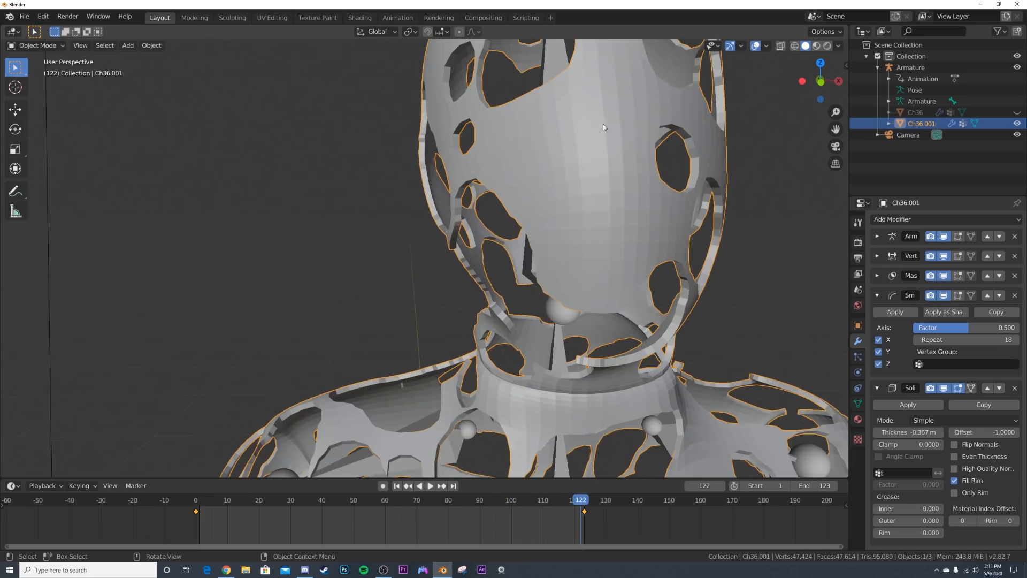
key(space)
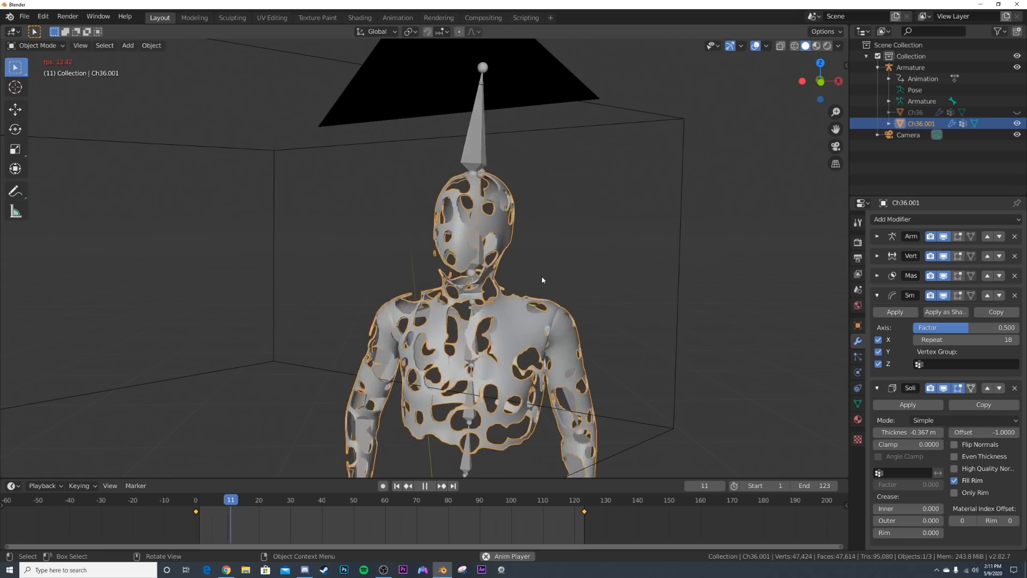
key(space)
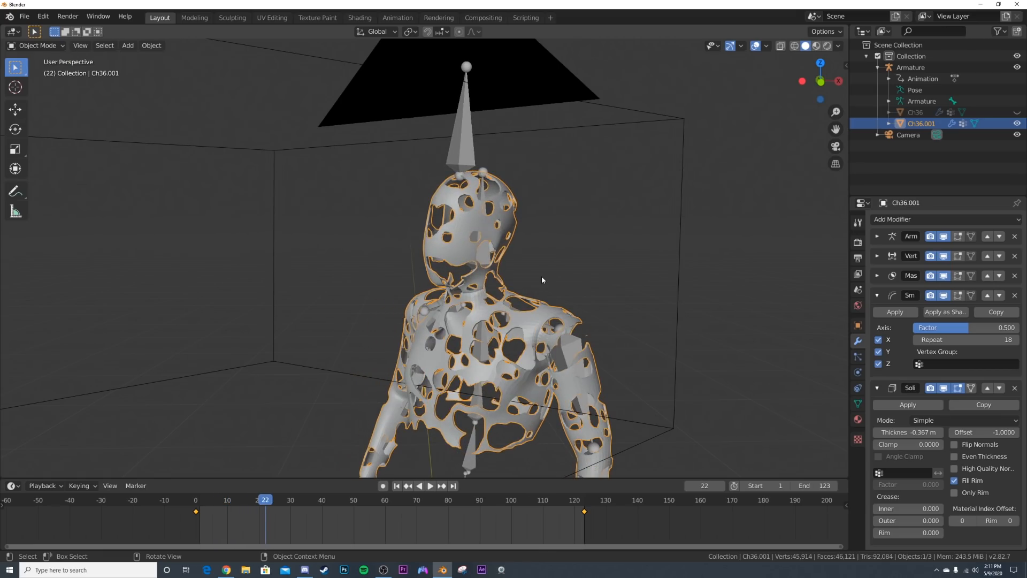
- Switch to the camera view and play part of the animation from there
key(KP_0)
key(space)
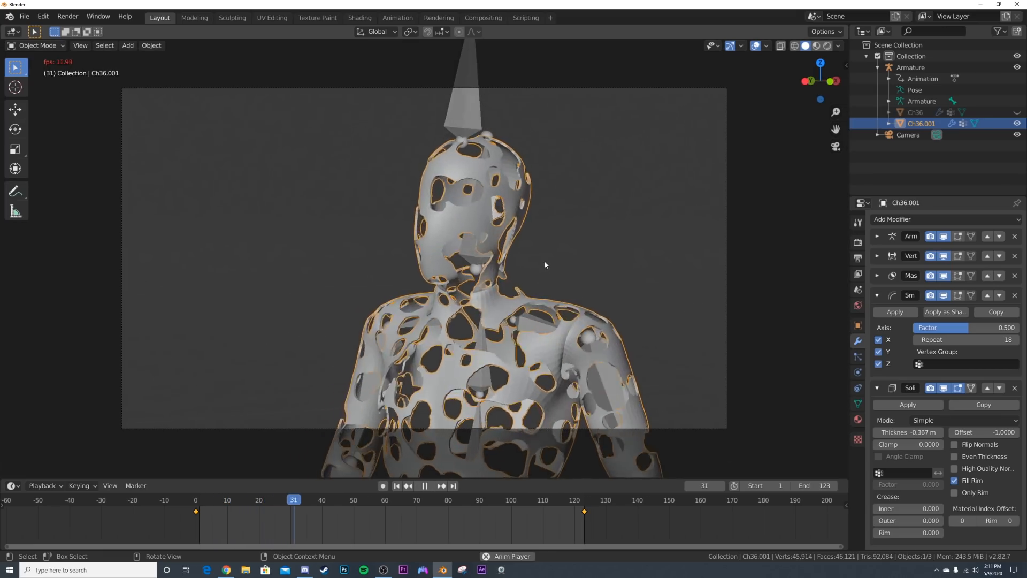
key(space)
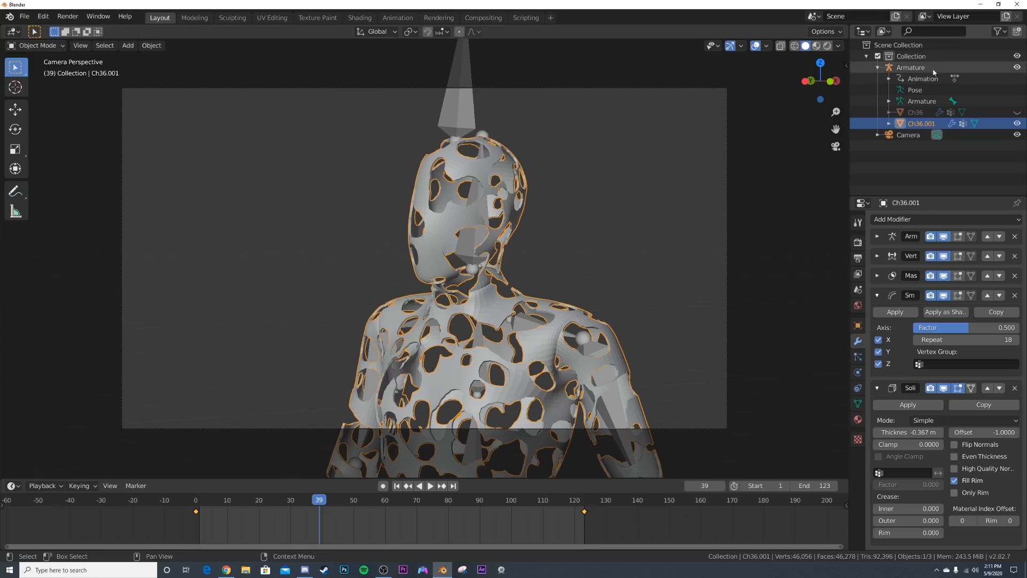
- Unhide the original Ch36 body and check it together with the shell in rendered shading before returning to solid shading
click(1018, 113)
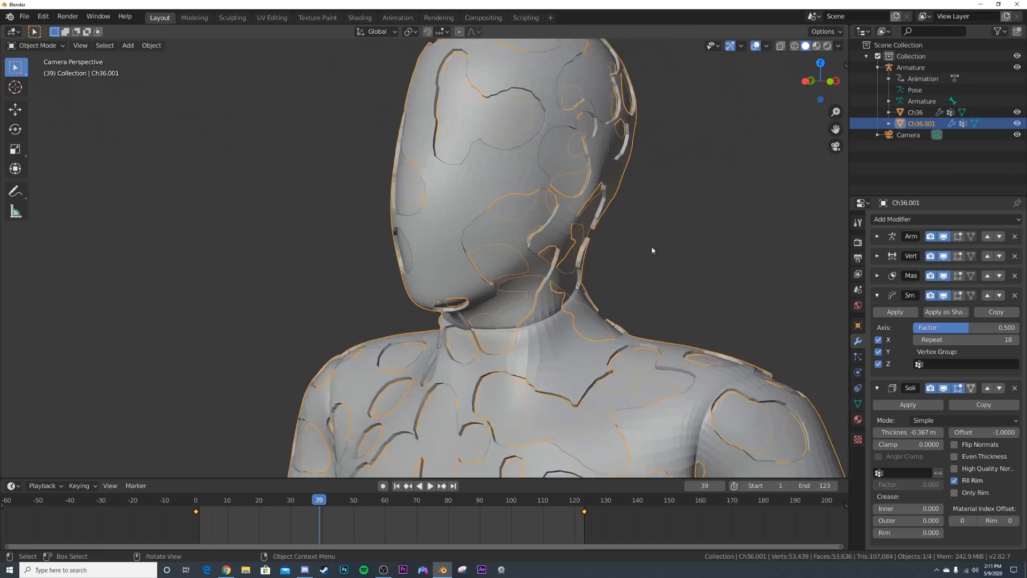
click(659, 233)
key(z)
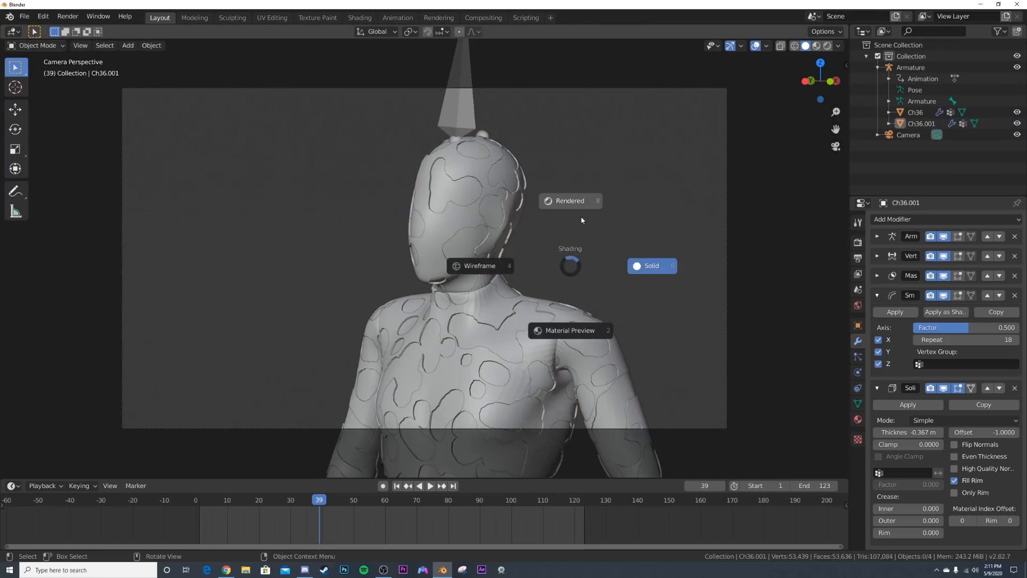
click(573, 203)
key(z)
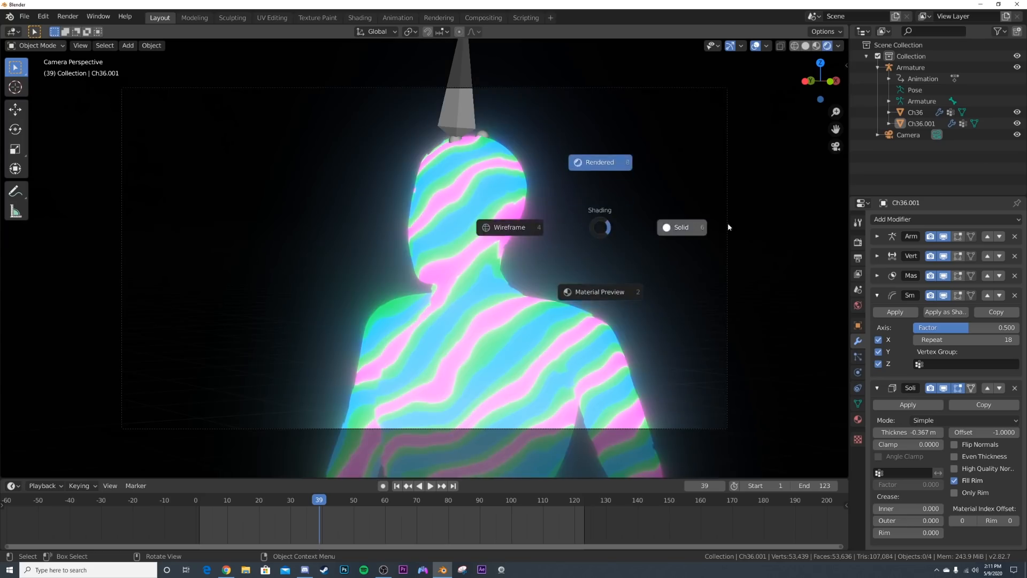
click(680, 224)
- Replace the material on Ch36.001 with a new one that has a darker grey base color and metallic 1.000
click(467, 214)
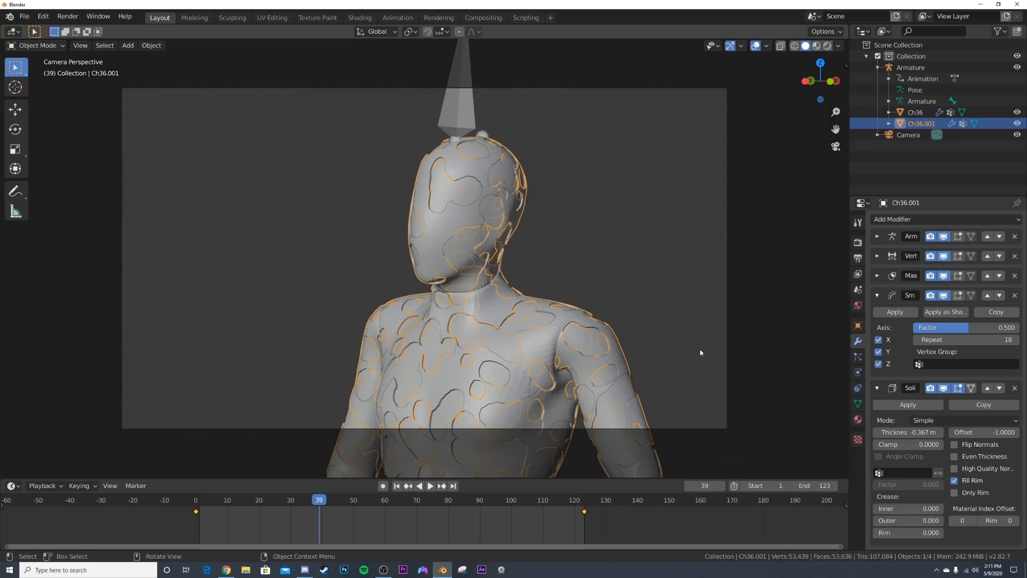
click(858, 420)
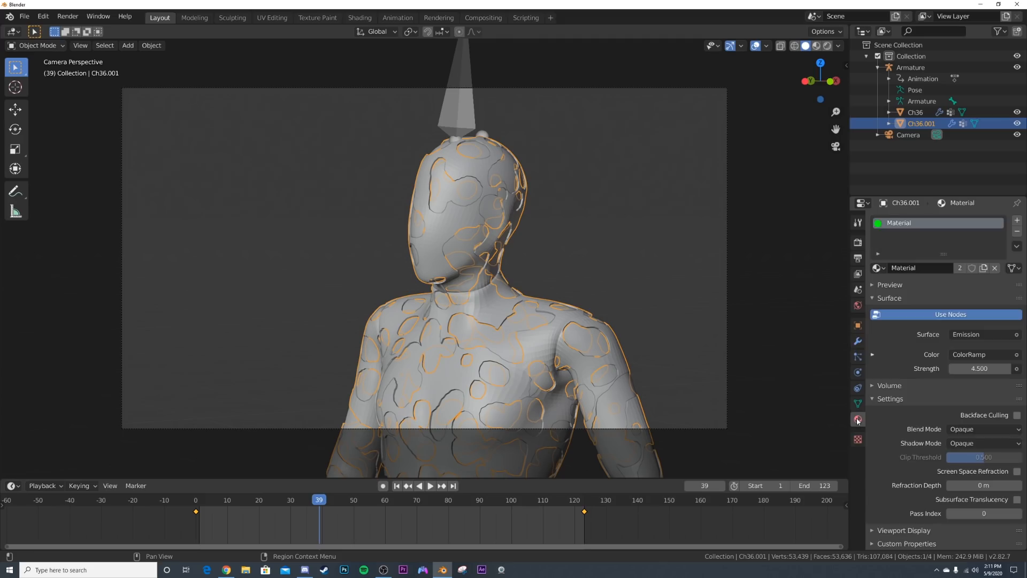
click(1018, 232)
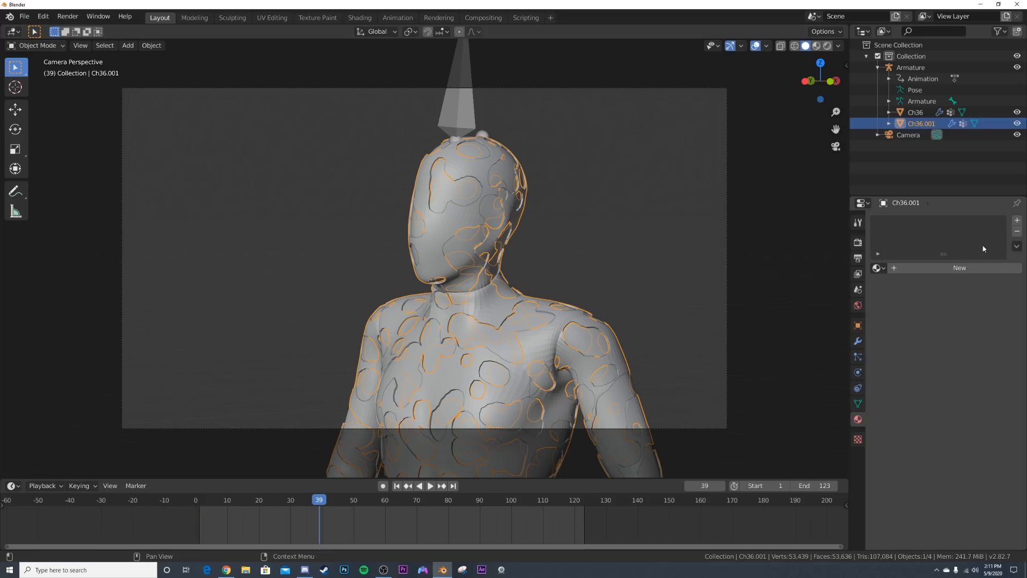
click(945, 269)
click(971, 383)
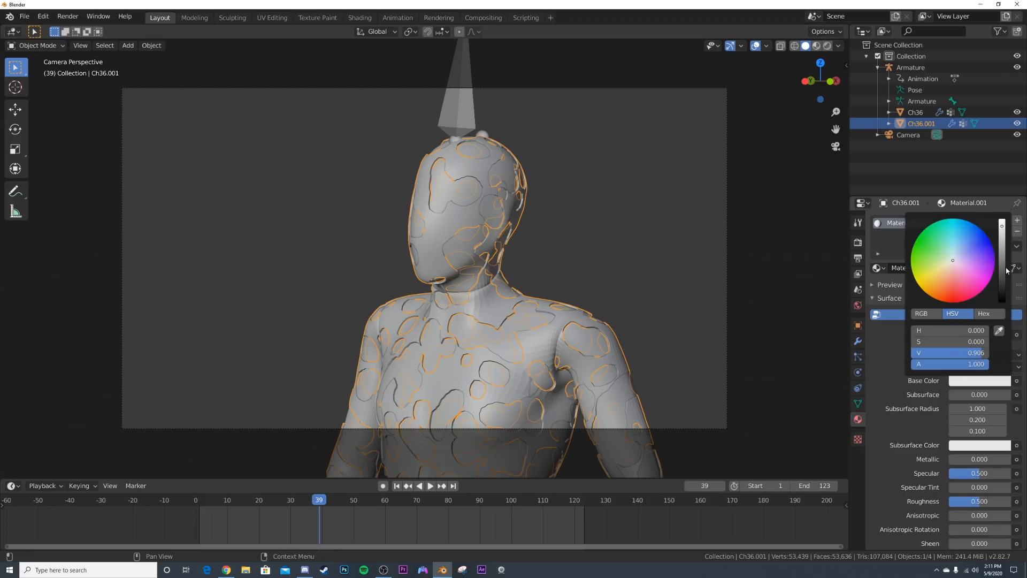
click(1002, 264)
- Switch to rendered shading, play the animation to check the new shell material, and move back to frame 44
key(z)
click(663, 254)
click(637, 266)
key(space)
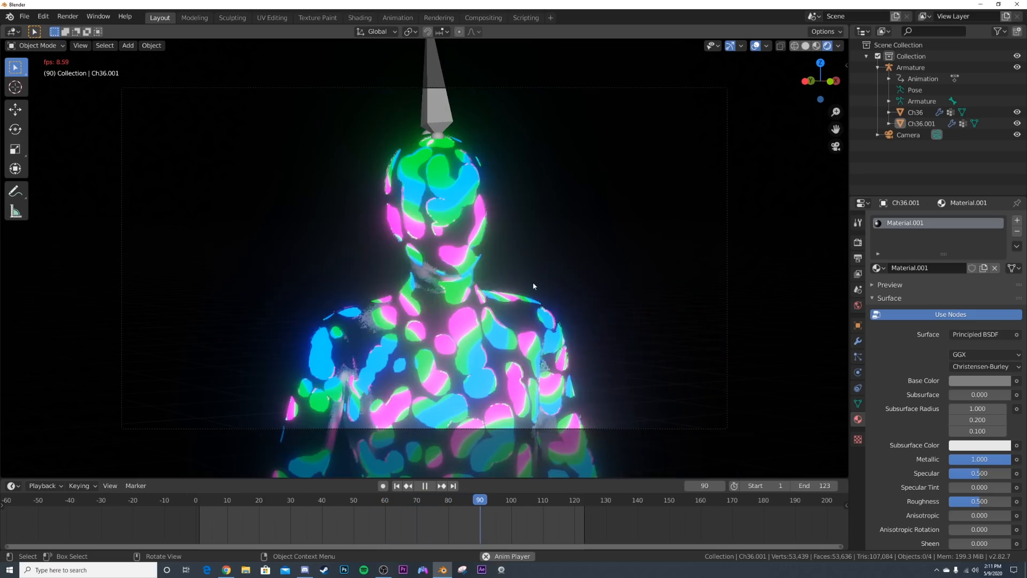
key(space)
drag(474, 506, 334, 506)
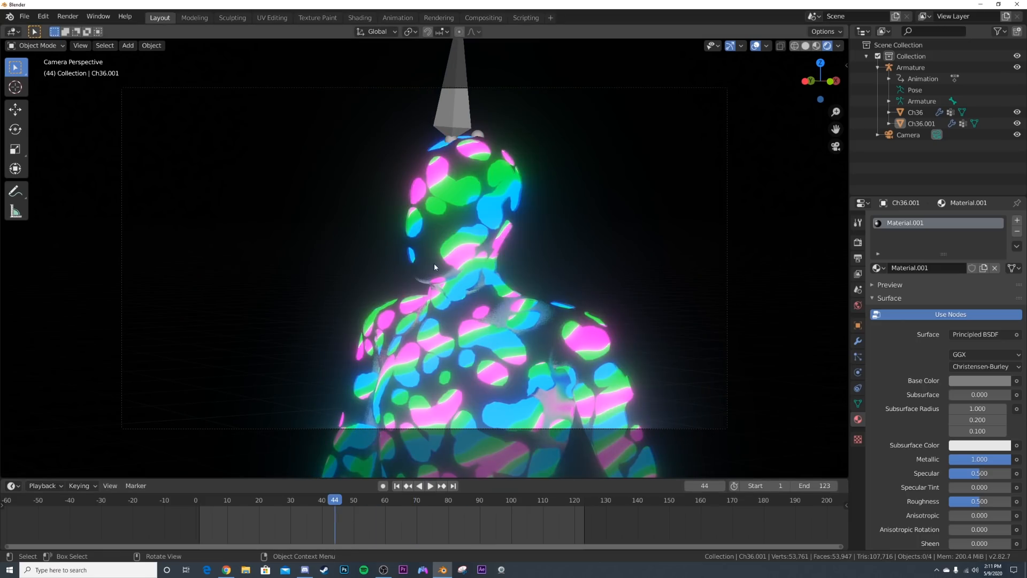
- Set the size of the Clouds texture in Ch36.001's Vertex Weight Edit modifier to 4, and play the animation to check it
click(580, 343)
click(857, 341)
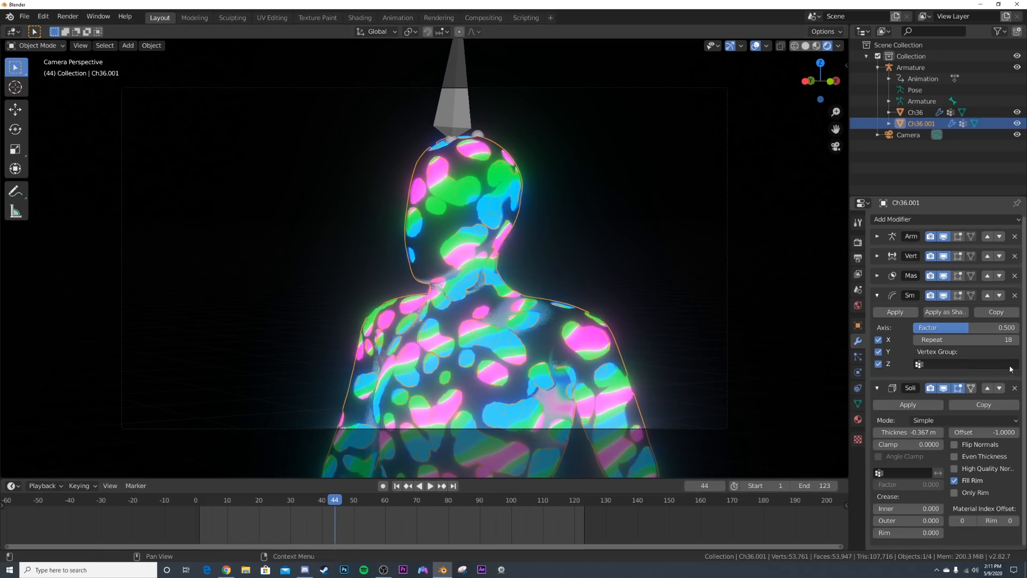
click(876, 256)
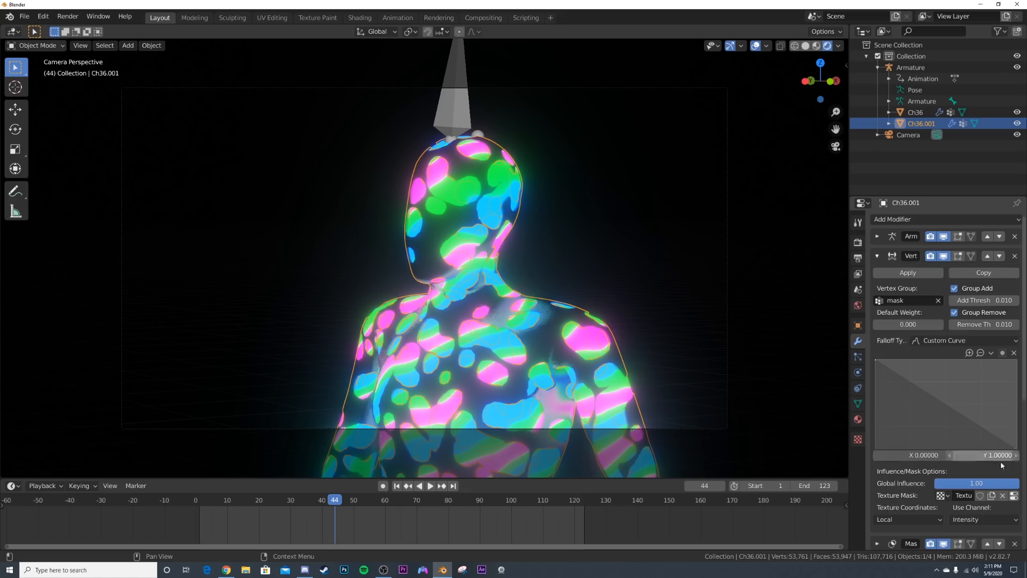
click(1012, 496)
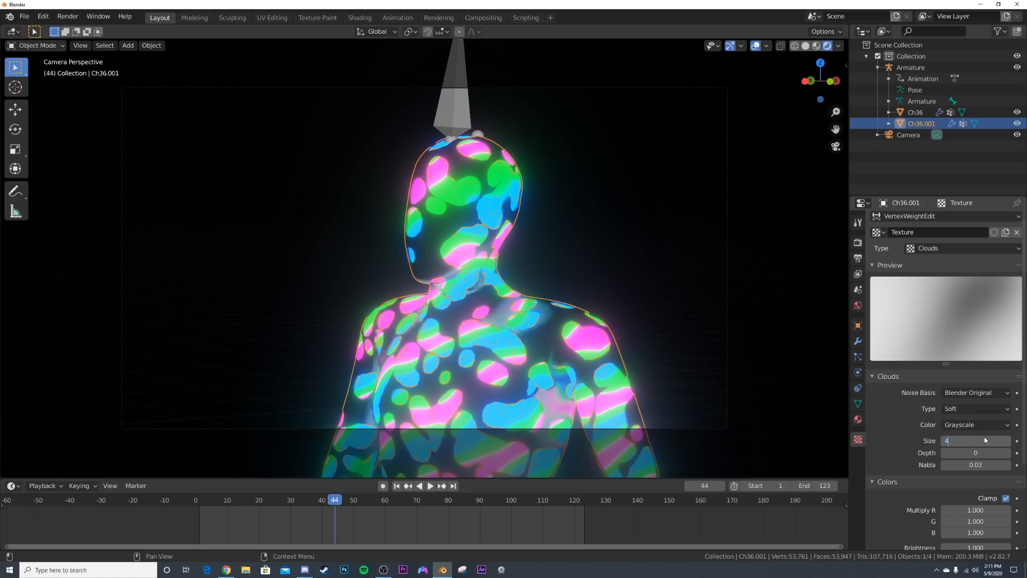
click(984, 436)
text(4)
key(Return)
key(space)
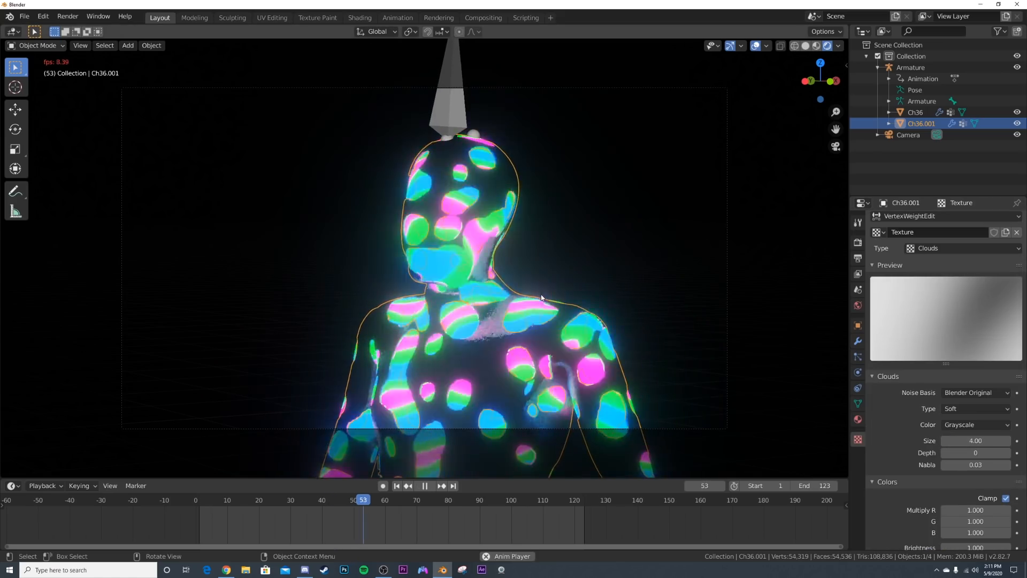
key(space)
click(583, 227)
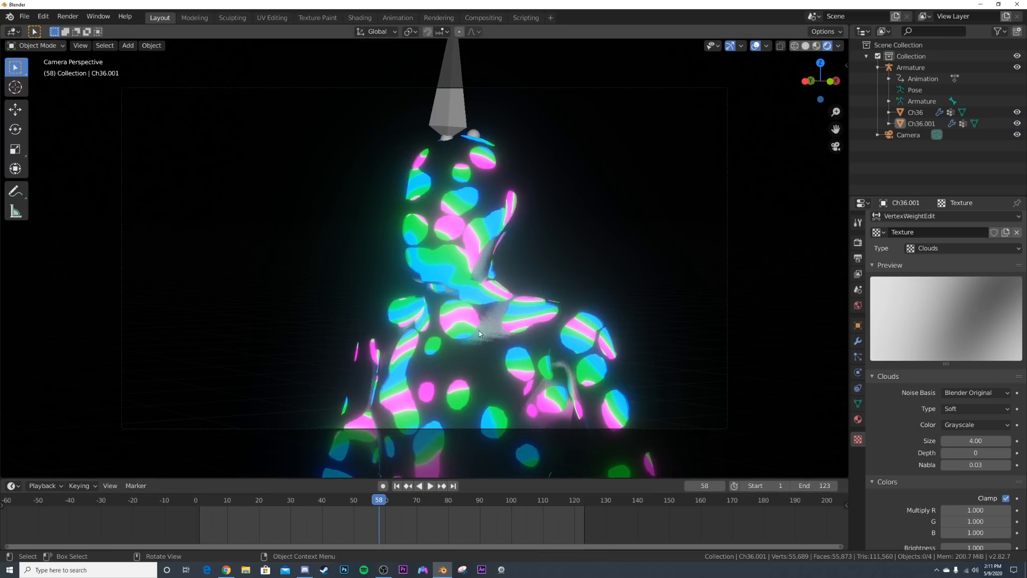
key(shift+a)
mouse_move(566, 219)
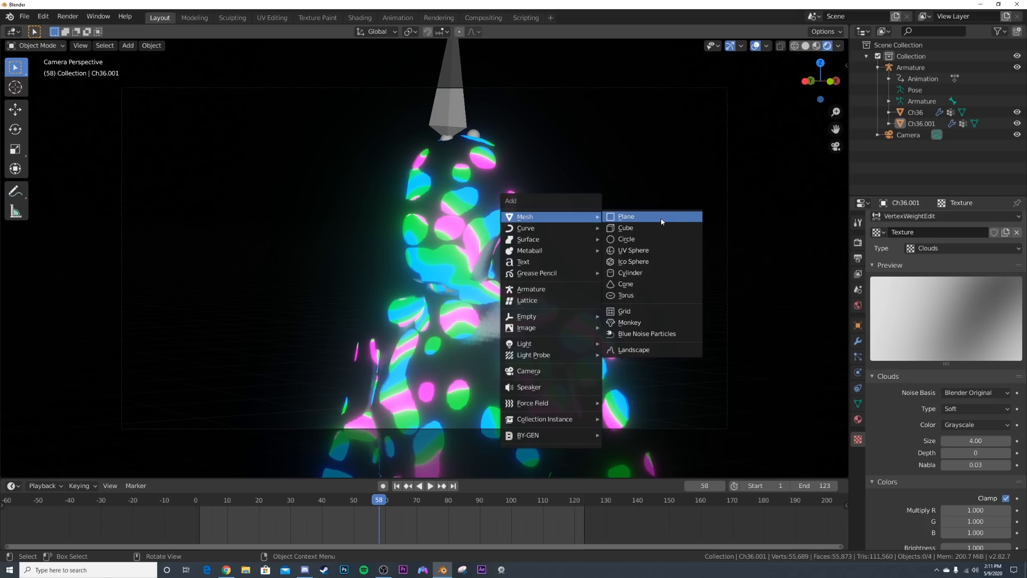
key(Escape)
- Add an Area light and move it straight up along Z until it is above the figure's head
key(shift+a)
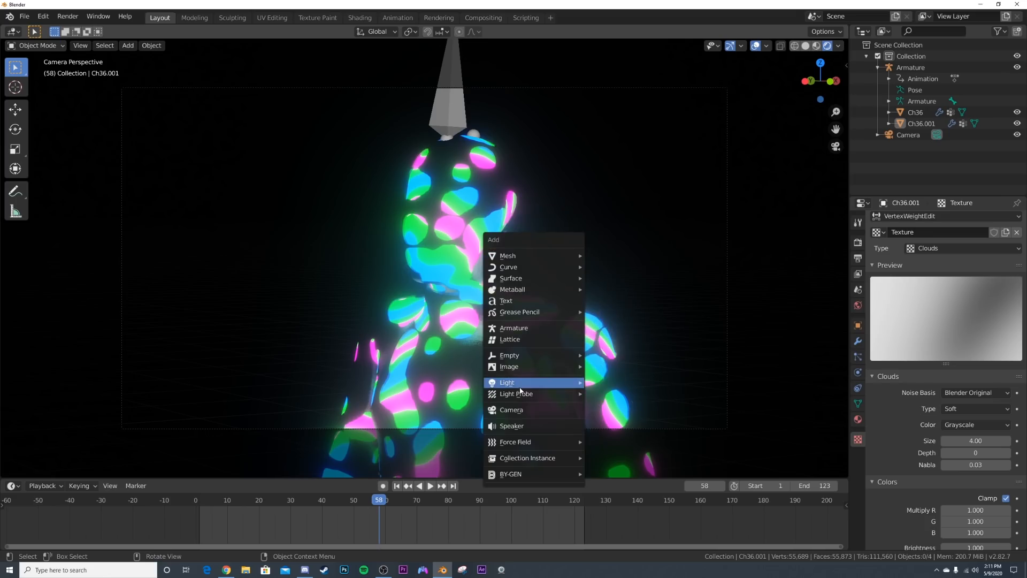
mouse_move(556, 383)
click(634, 413)
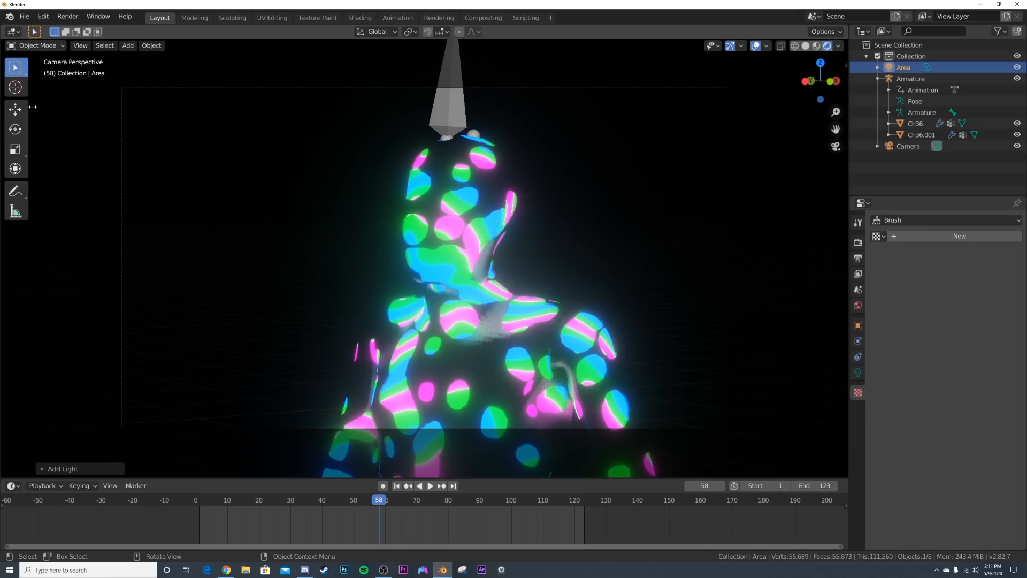
click(16, 109)
scroll(534, 278, down, 8)
drag(441, 421, 455, 160)
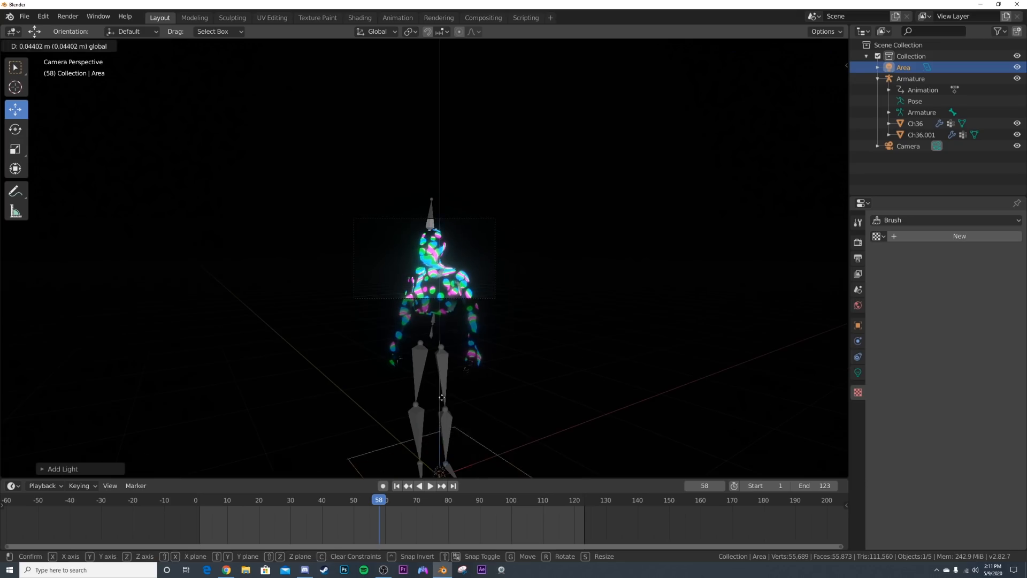
drag(450, 113, 452, 115)
scroll(481, 206, up, 6)
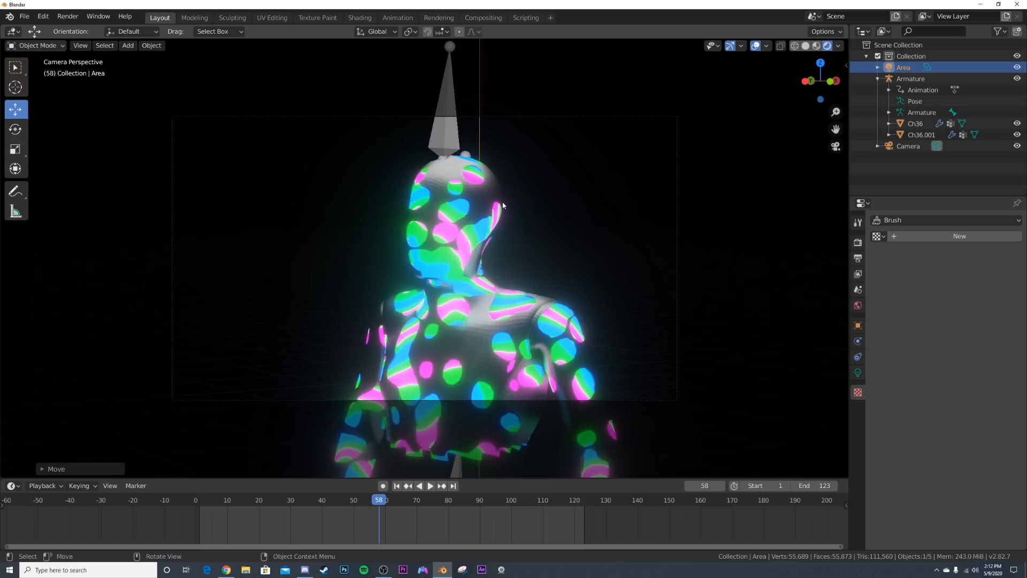
- Add a cube, raise and enlarge it until it encloses the figure and camera view, and apply its scale
key(shift+a)
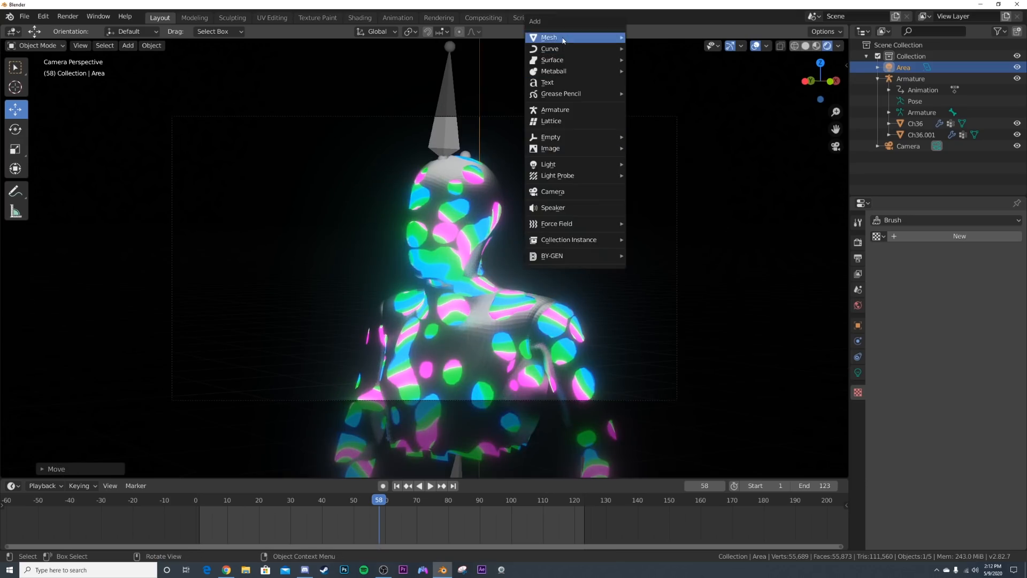
mouse_move(563, 39)
click(650, 49)
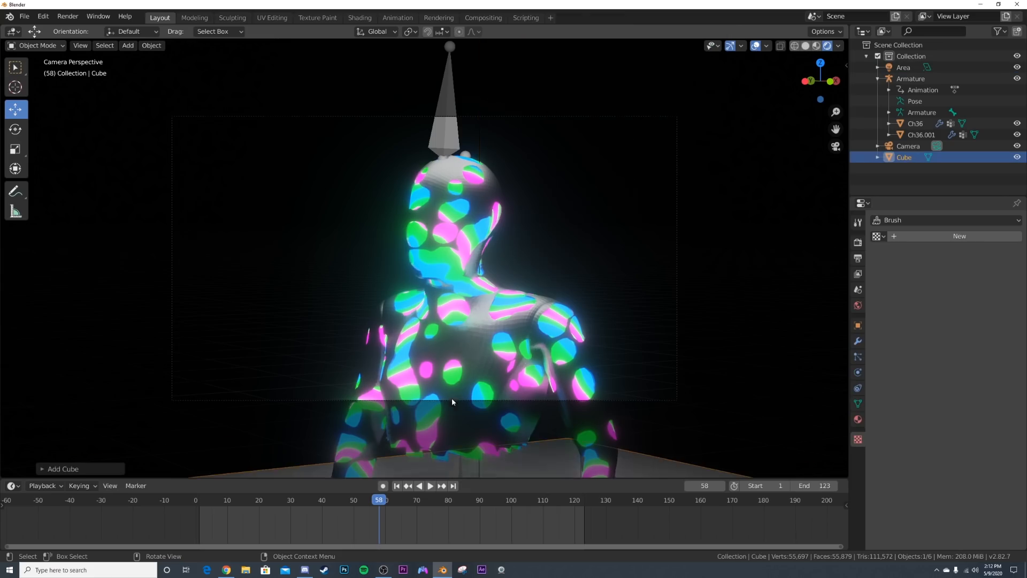
scroll(453, 404, down, 5)
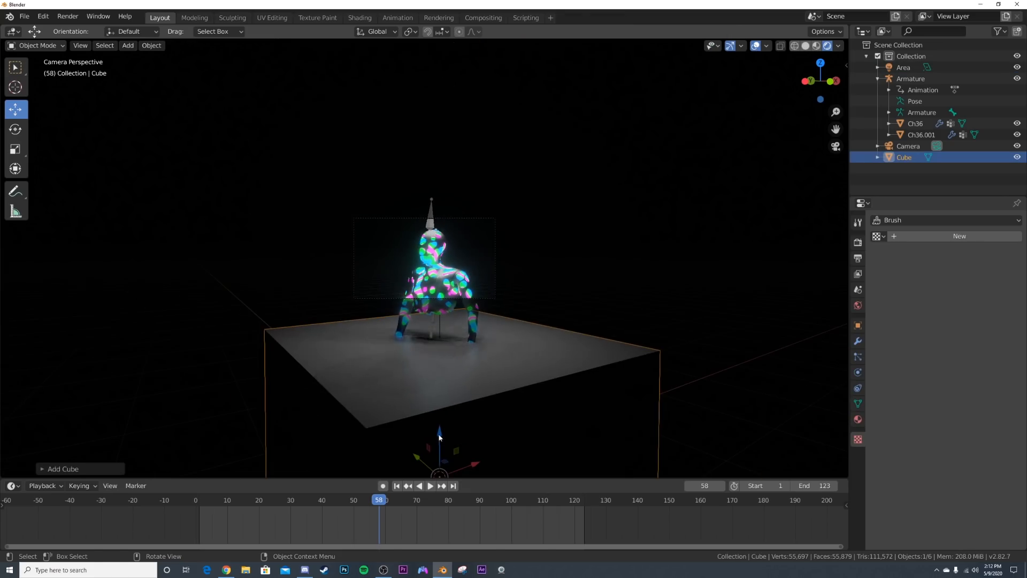
key(s)
click(520, 268)
key(s)
click(574, 253)
key(ctrl+a)
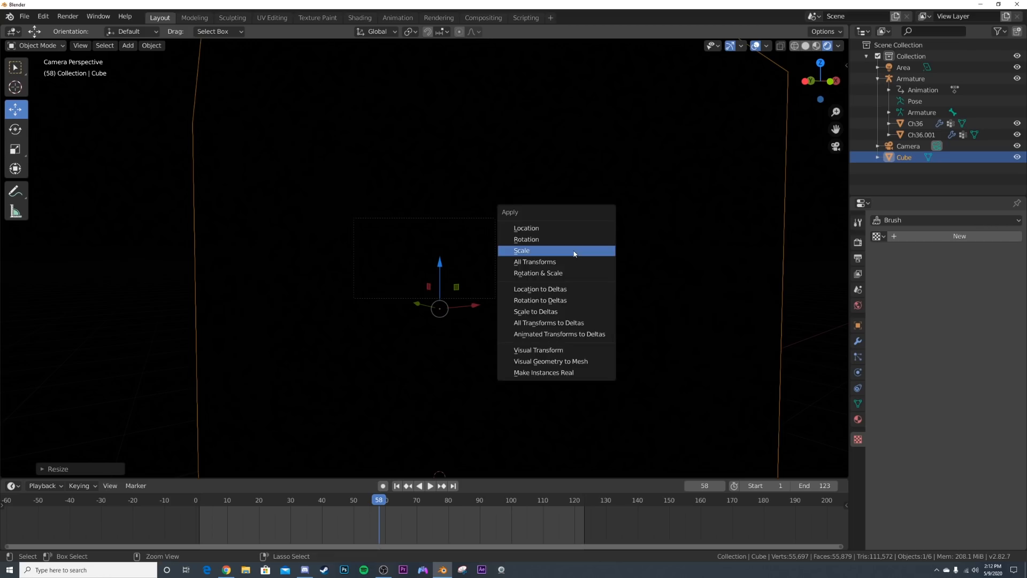
click(574, 253)
- Open the Shading workspace with the cube selected, and show its viewport in rendered shading through the camera
click(362, 21)
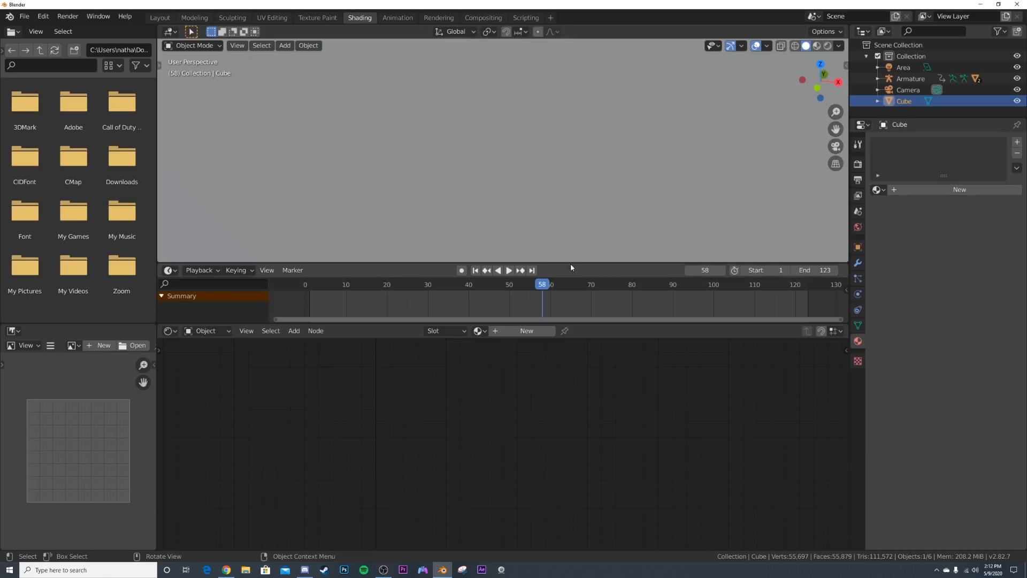
scroll(570, 194, down, 5)
key(z)
click(573, 148)
key(KP_0)
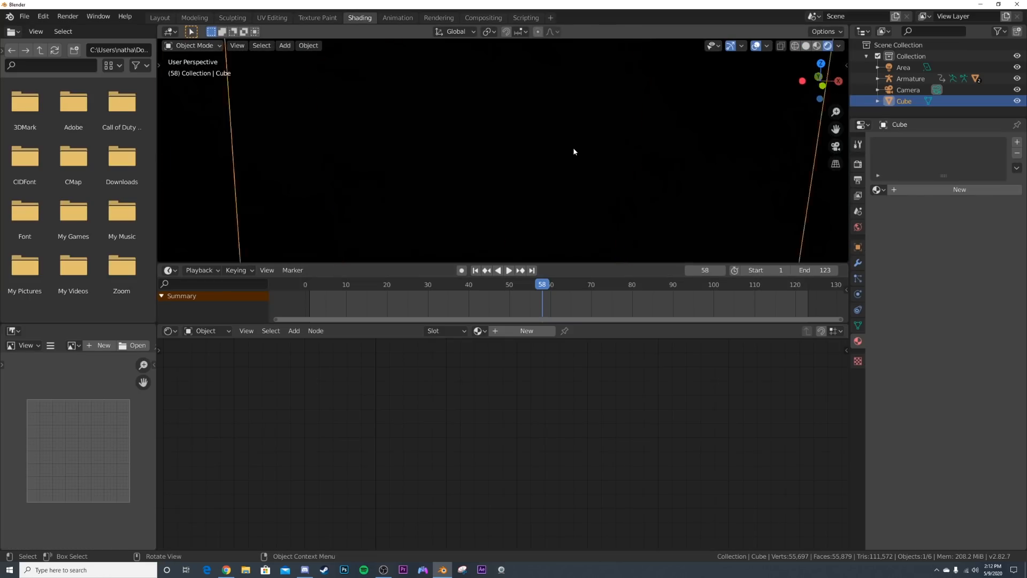
- Create a new material for the cube and replace its Principled BSDF node with a Principled Volume node
click(512, 329)
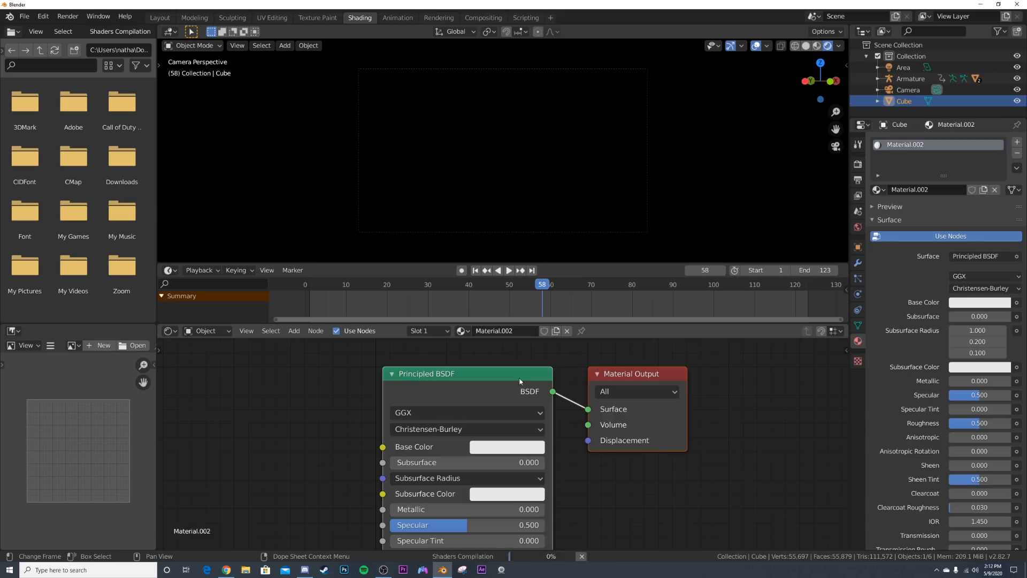
key(x)
key(shift+a)
click(458, 391)
text(vol)
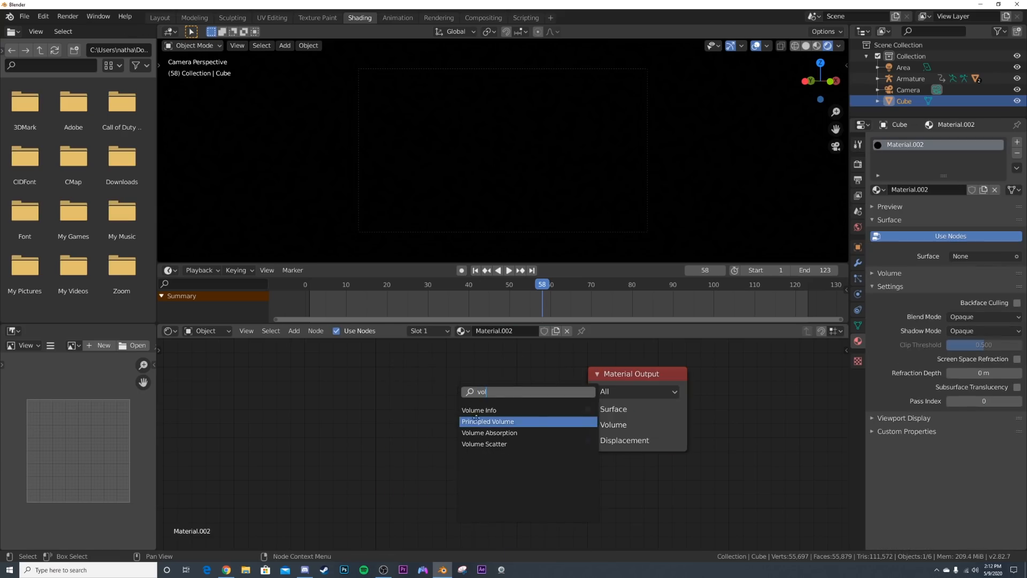
click(488, 421)
click(531, 422)
drag(585, 414, 587, 411)
middle_drag(464, 470, 518, 389)
drag(518, 388, 464, 388)
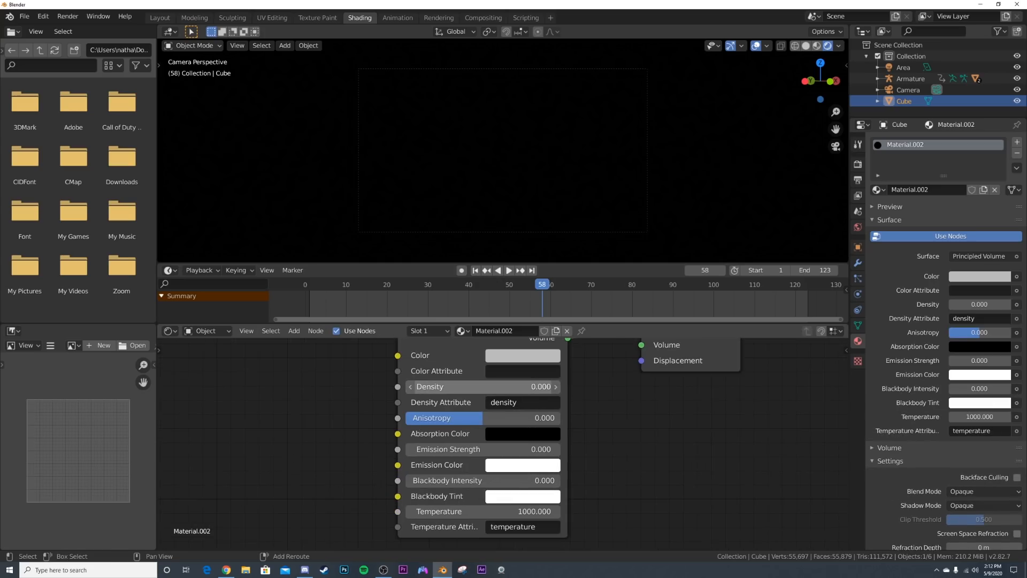
key(ctrl+z)
- Connect the Principled Volume node to the Material Output's Volume input and set its density to 0.820
middle_drag(646, 363, 631, 415)
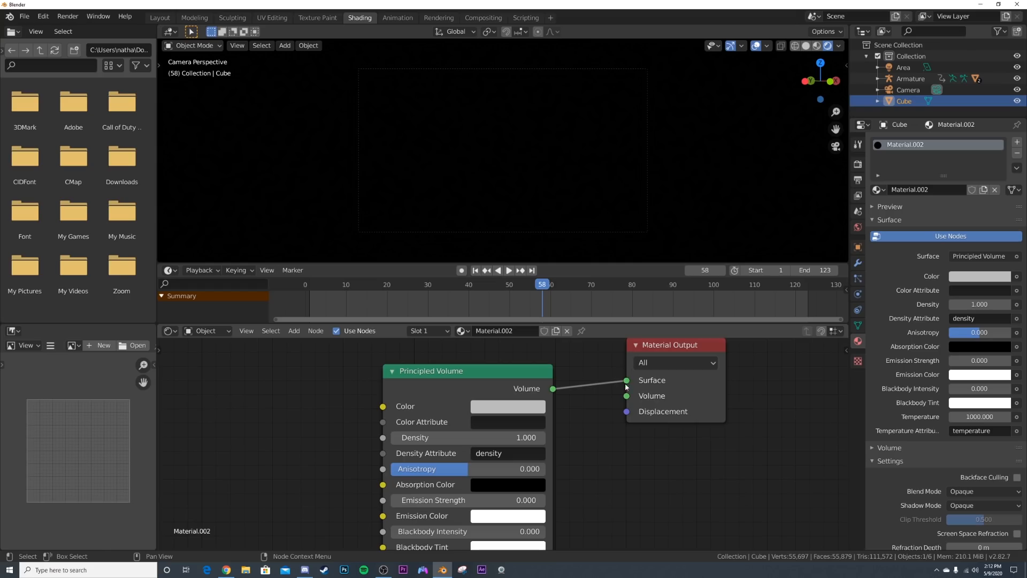
drag(627, 395, 627, 396)
middle_drag(598, 429, 672, 382)
drag(600, 390, 571, 390)
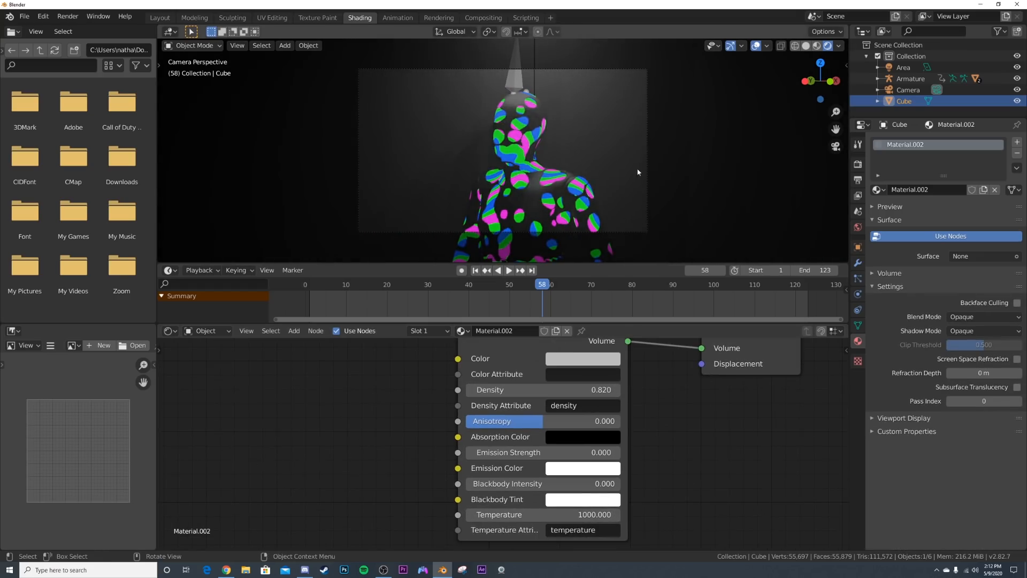
- Give the Area light a blue color with hue 0.621 and saturation 0.593, and raise its power to 65.4 W
key(Up)
key(Up)
key(Up)
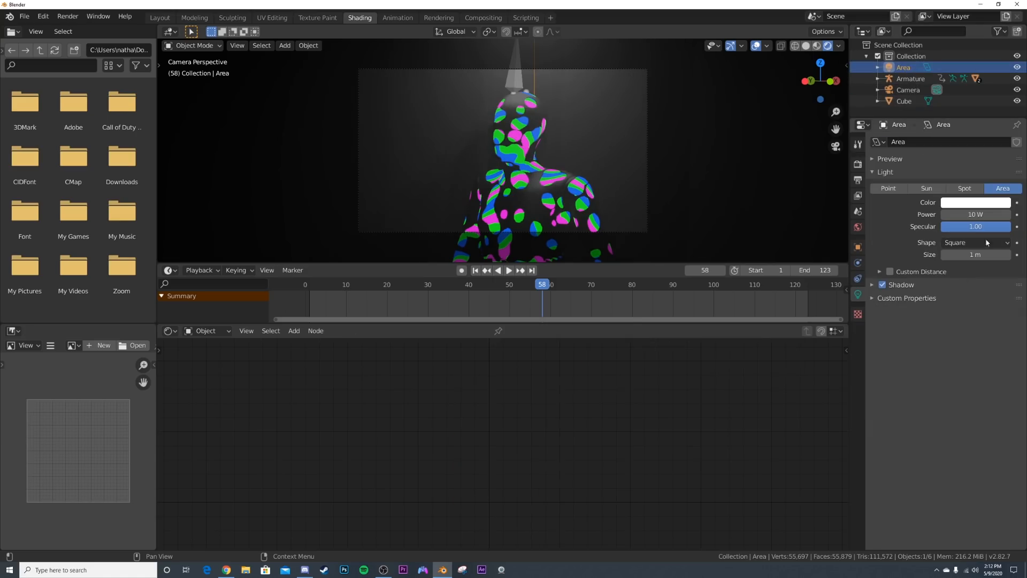
click(989, 206)
drag(970, 96, 970, 75)
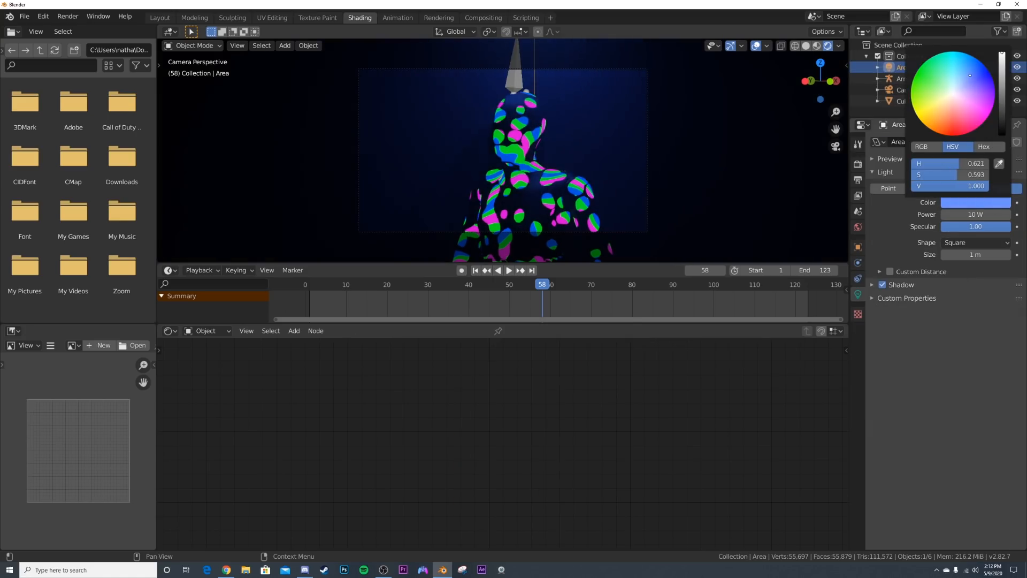
drag(982, 210, 1011, 210)
- Raise the Emission strength of Ch36's striped material to 29.1 and play the animation to check the glow
scroll(529, 172, up, 3)
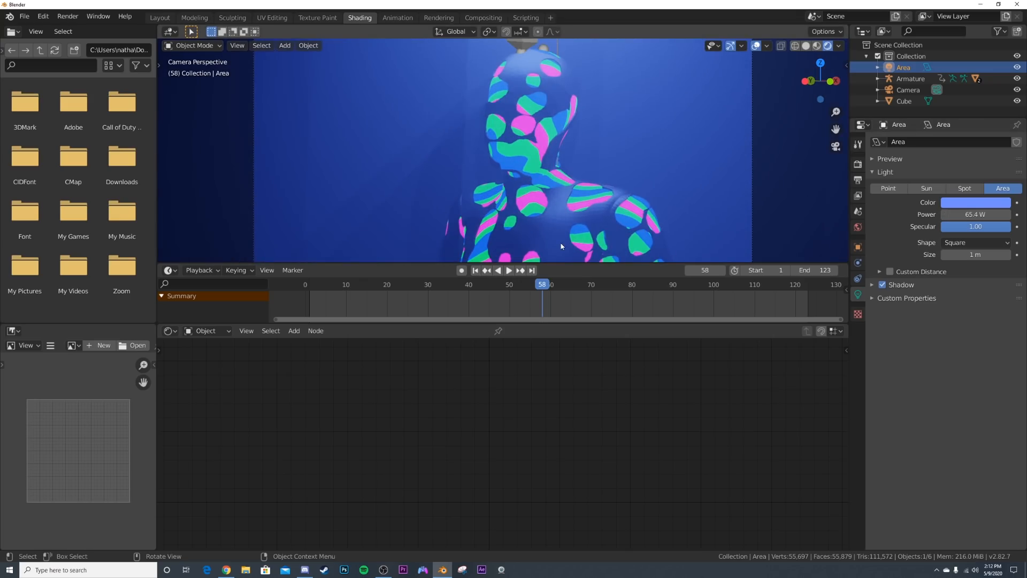
click(531, 200)
click(530, 199)
scroll(544, 417, up, 2)
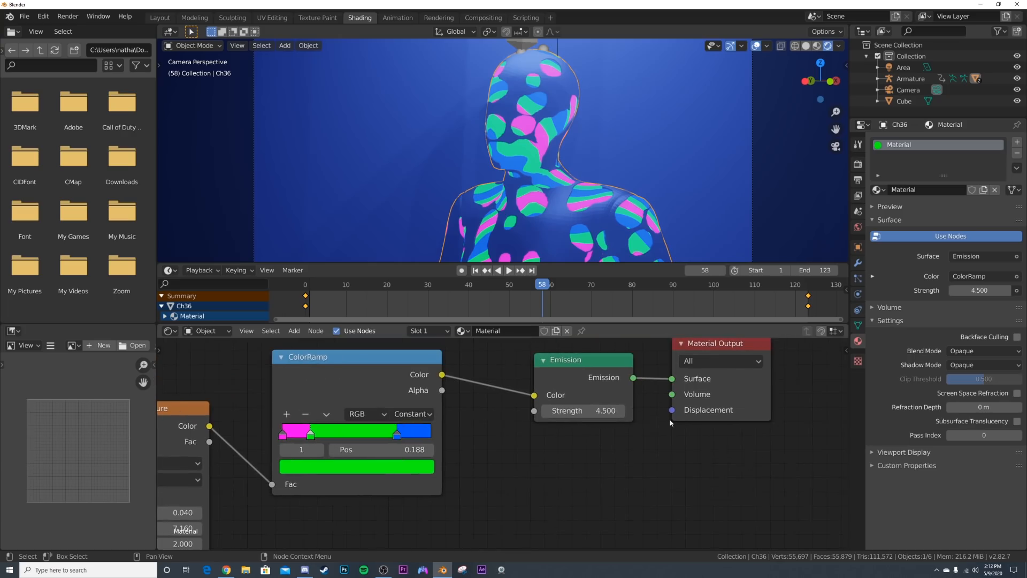
drag(589, 416, 647, 415)
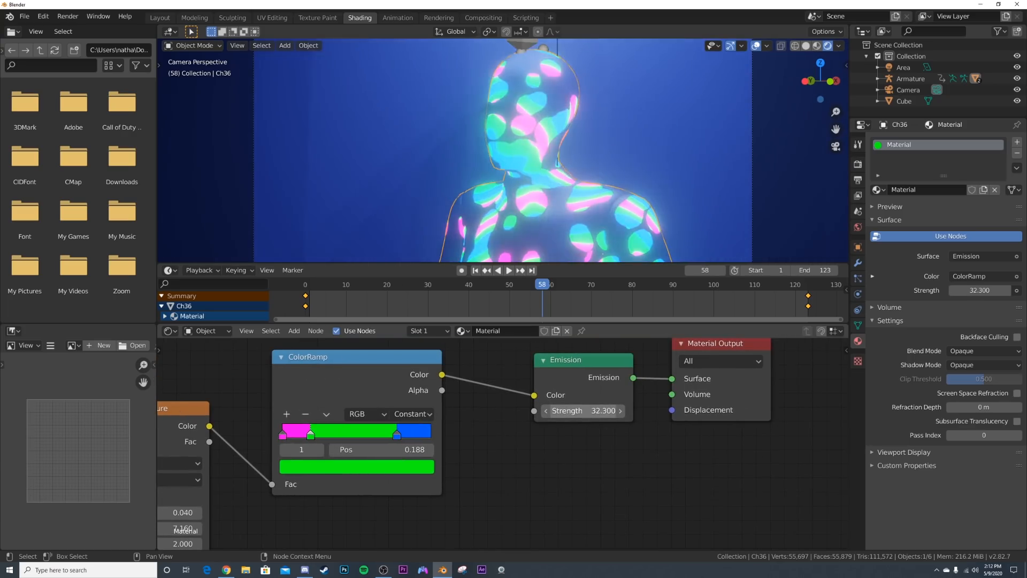
key(space)
scroll(563, 181, down, 2)
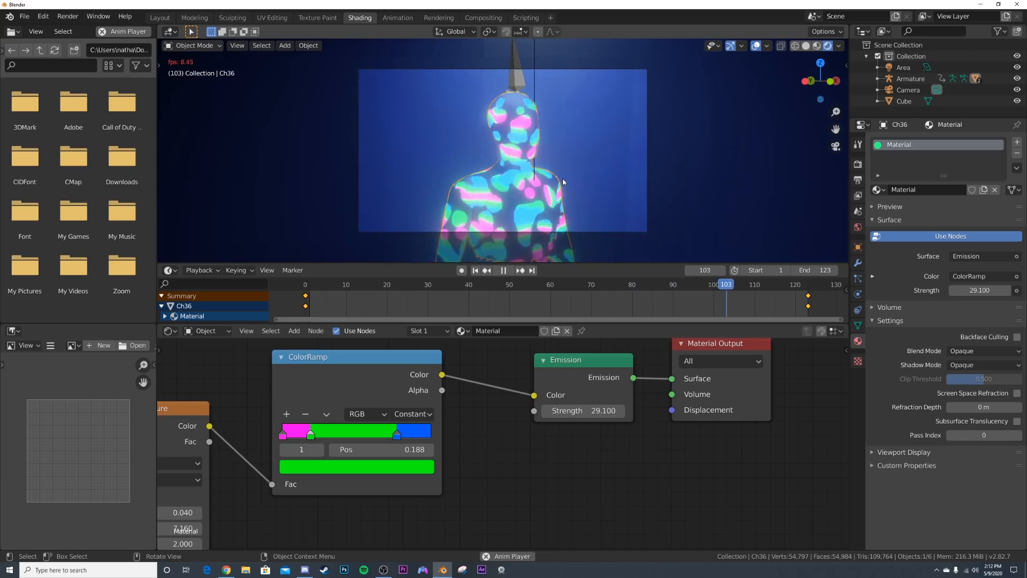
key(space)
- Move the camera to reframe the figure's head and shoulders, and check the framing at frame 36
click(906, 91)
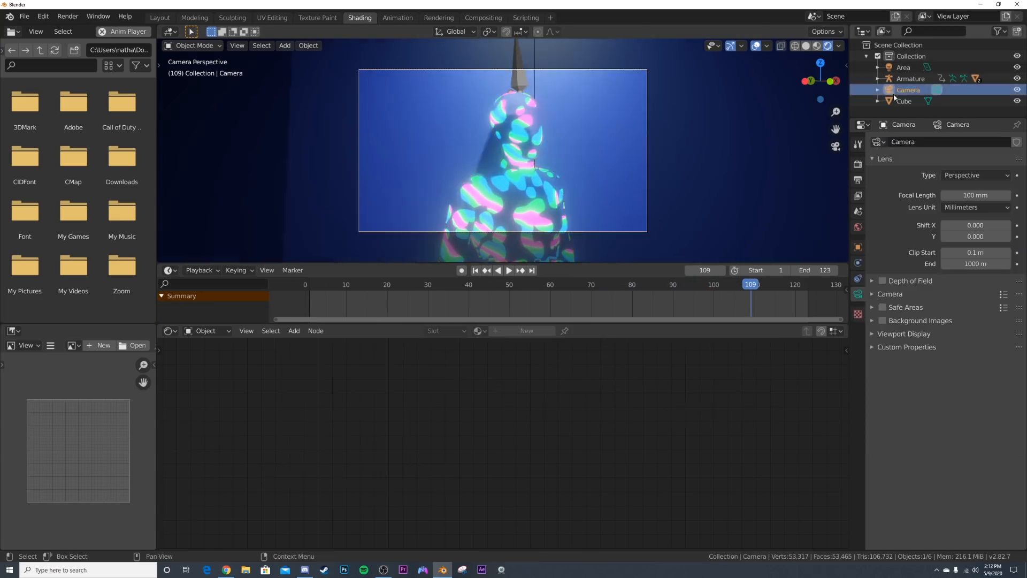
key(g)
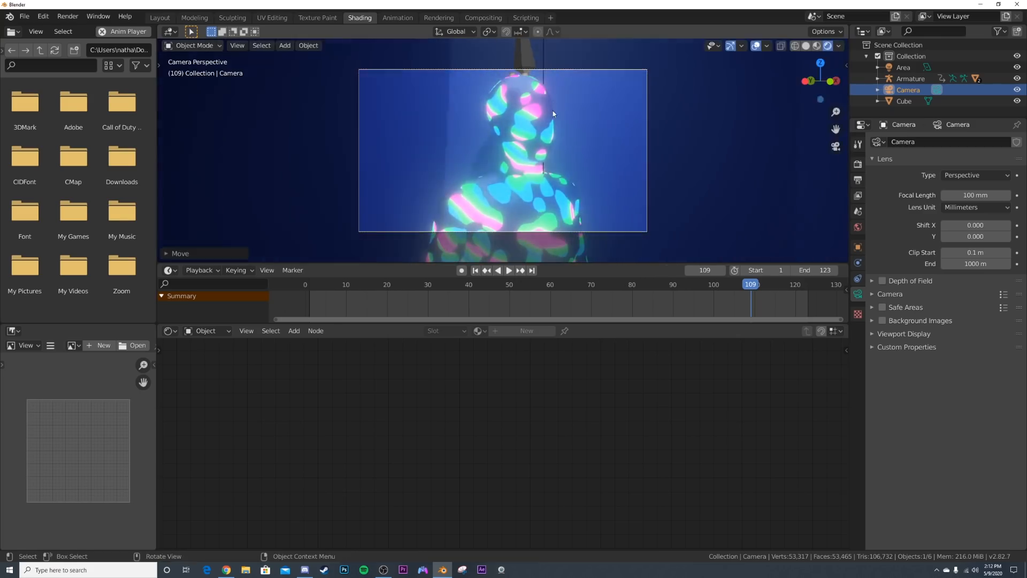
click(552, 107)
mouse_move(456, 287)
mouse_down()
mouse_move(367, 286)
mouse_move(452, 287)
mouse_up()
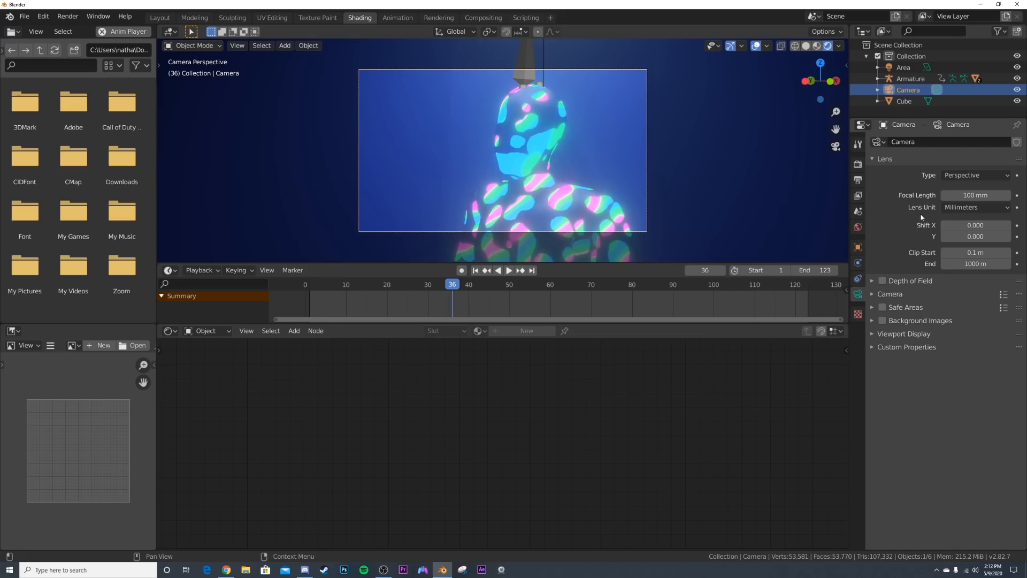
- In the scene's Color Management settings, keep the Very High Contrast look, lower gamma to 0.634, and play the animation
click(858, 164)
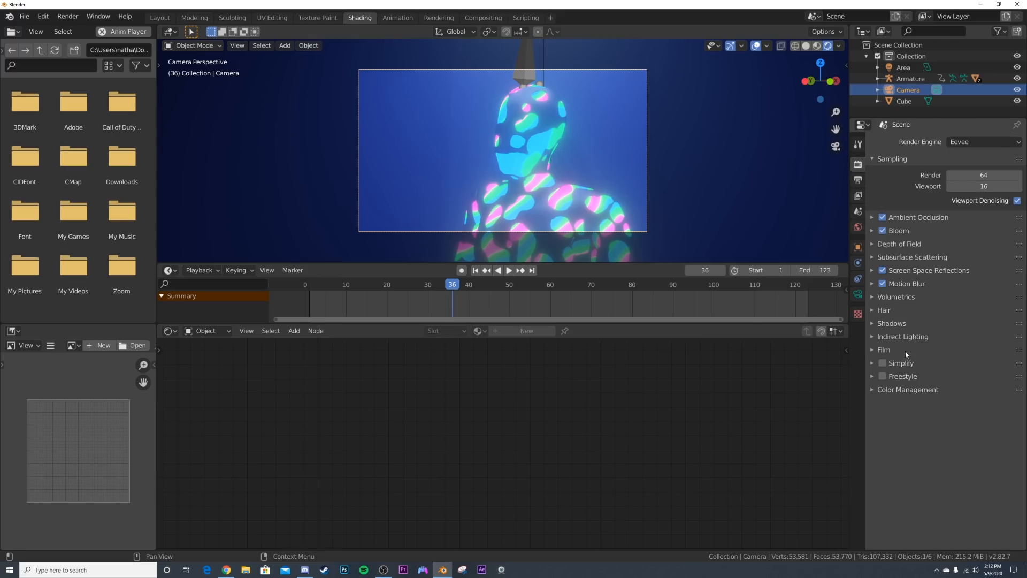
click(897, 390)
click(989, 435)
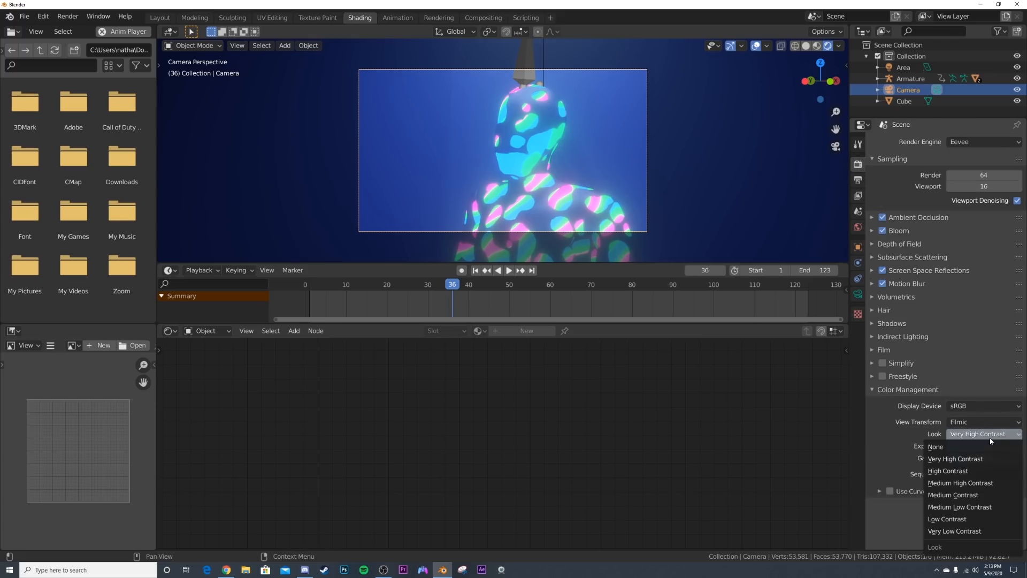
click(961, 438)
click(955, 460)
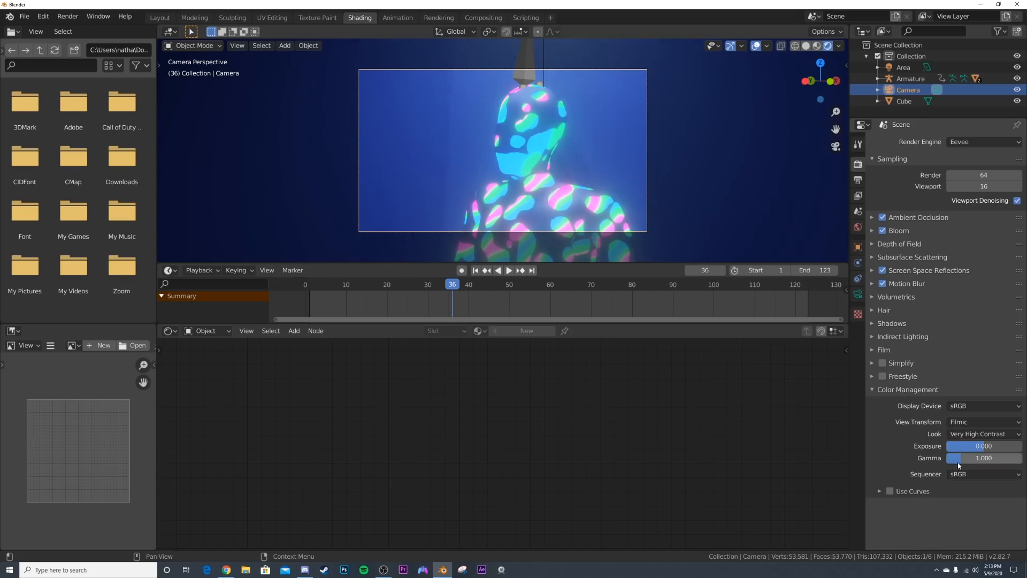
drag(955, 458, 925, 458)
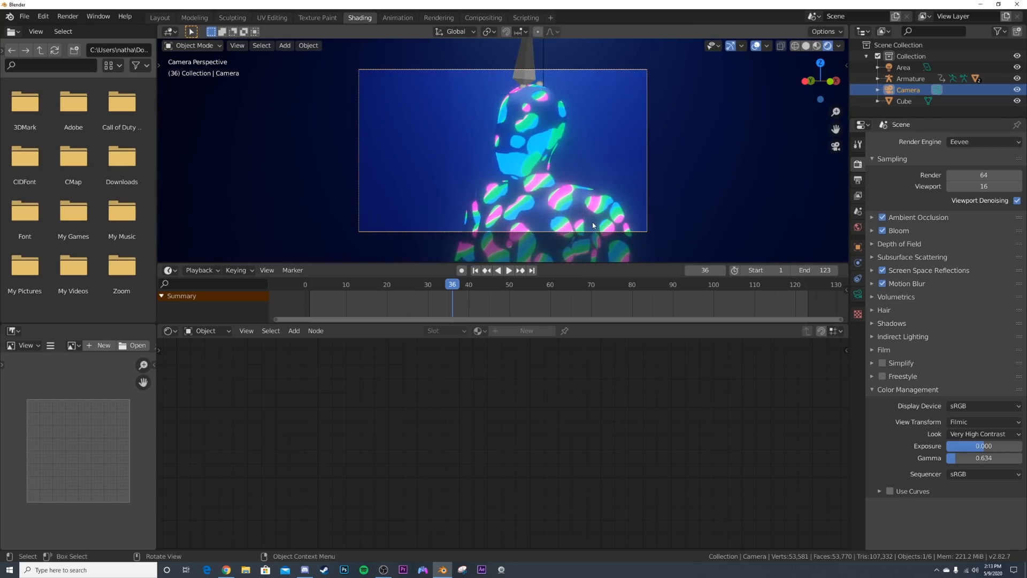
key(space)
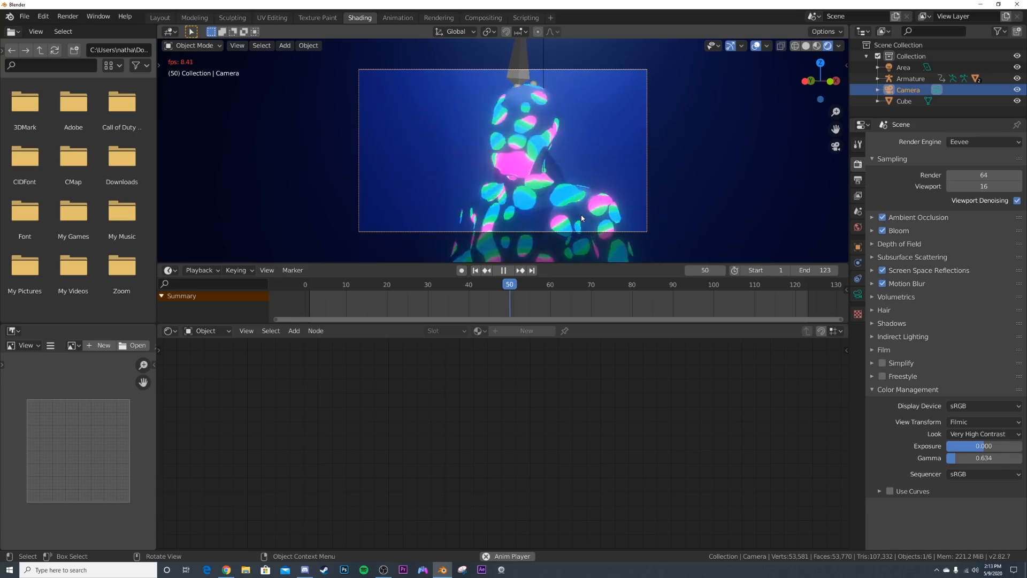
key(space)
- Select the outer shell Ch36.001 and add a Subdivision Surface modifier below its Solidify modifier
scroll(580, 214, up, 3)
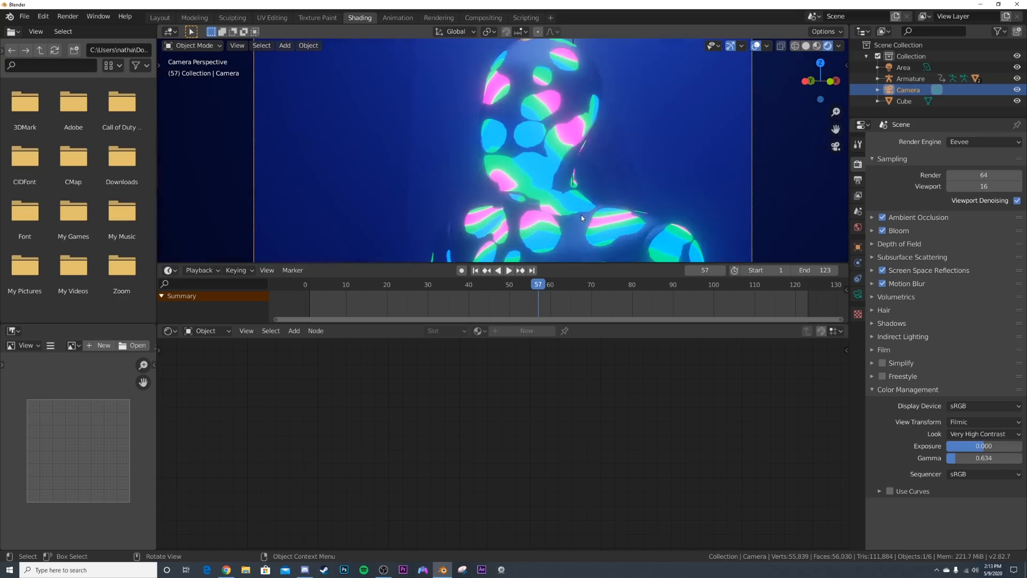
click(528, 73)
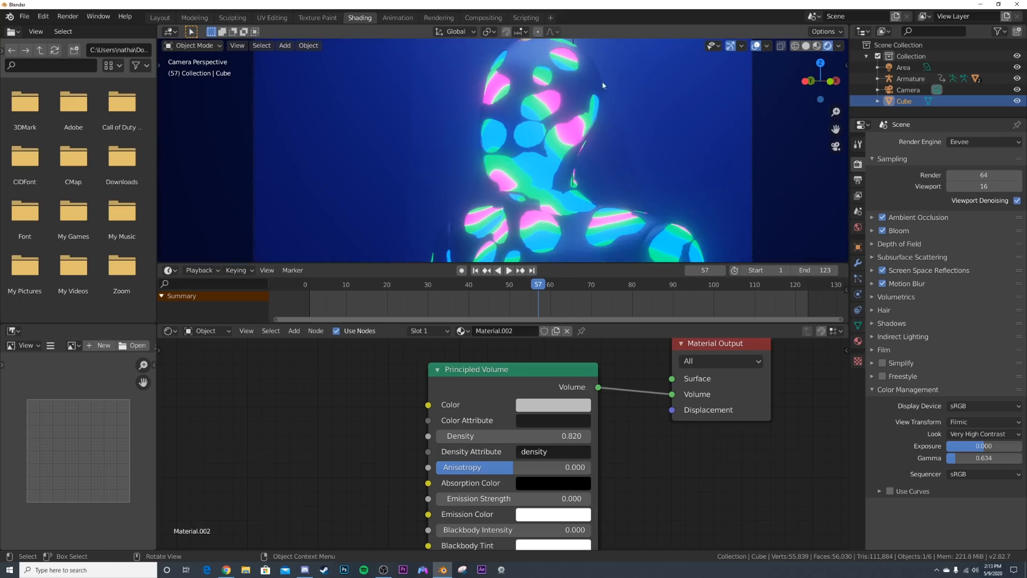
click(523, 83)
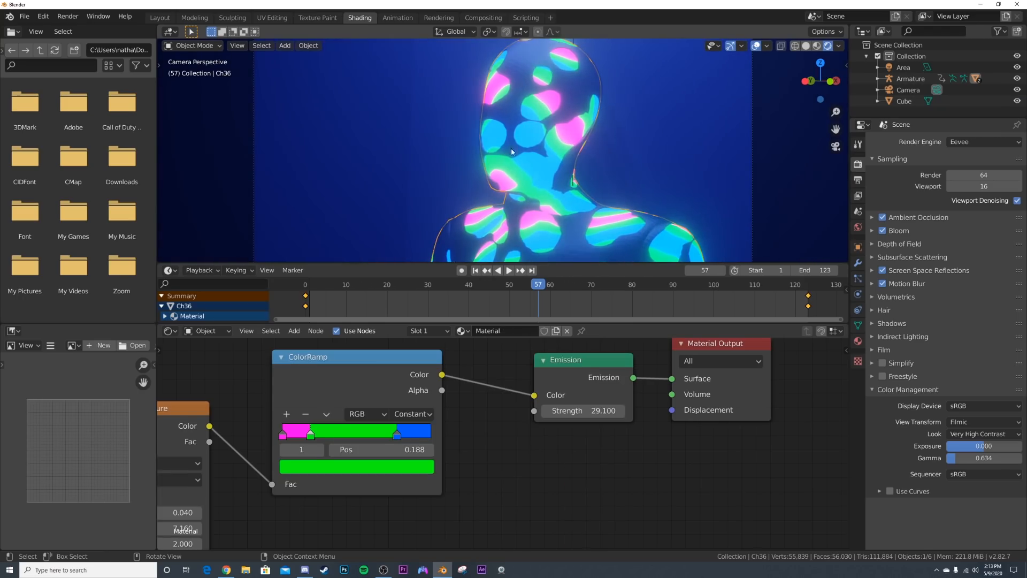
click(560, 125)
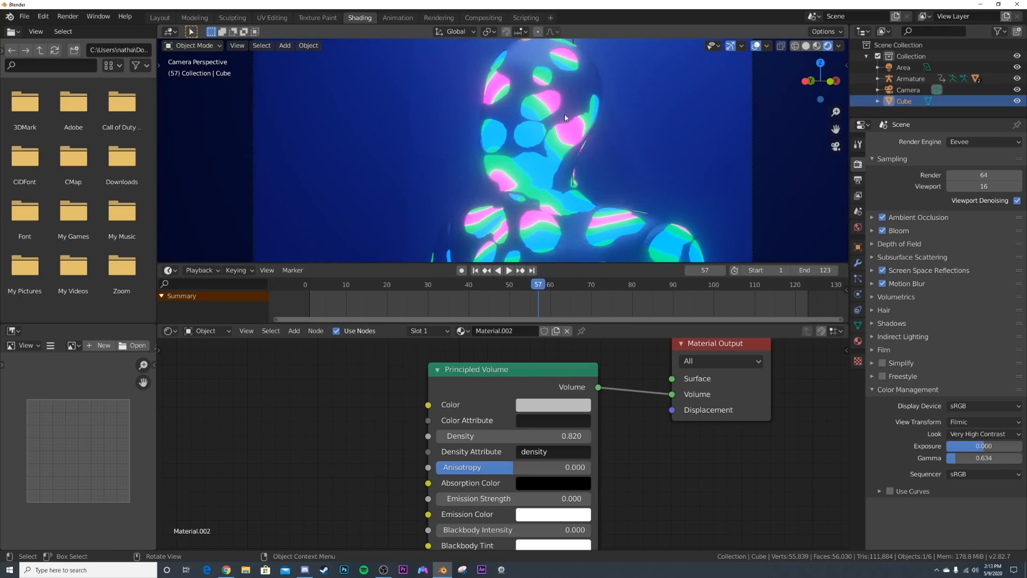
click(565, 118)
click(566, 118)
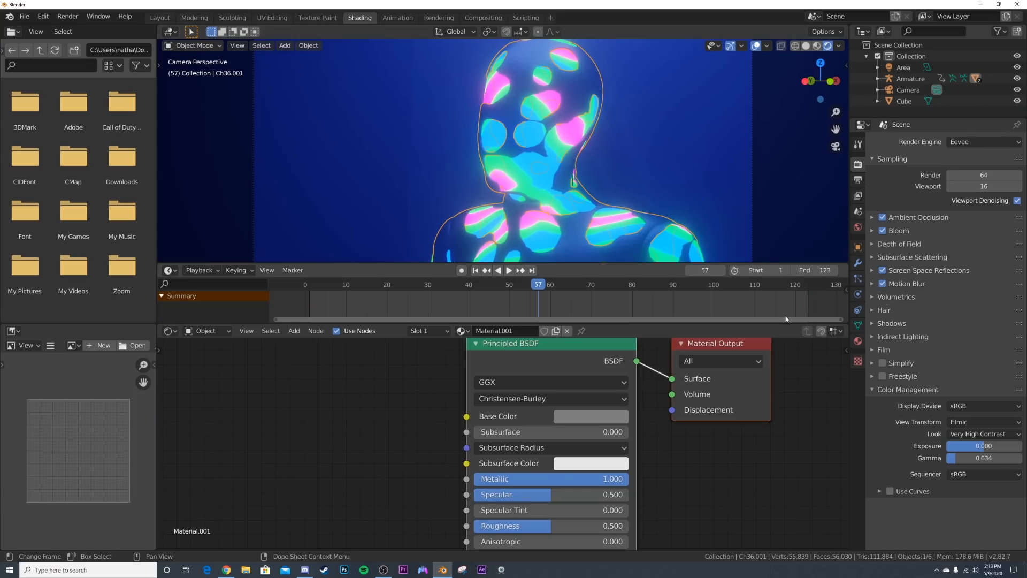
click(858, 263)
click(876, 178)
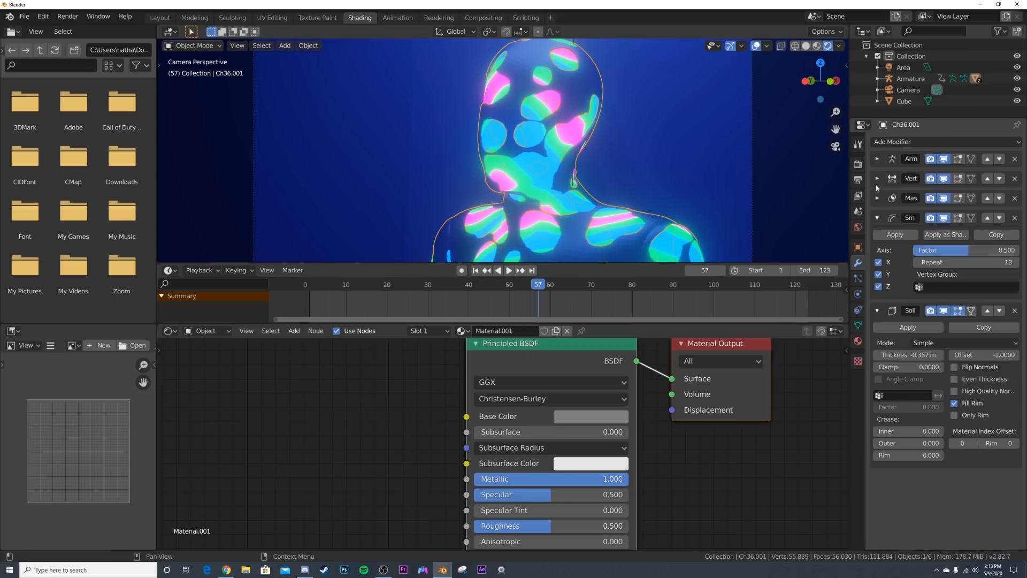
click(877, 217)
scroll(570, 171, down, 2)
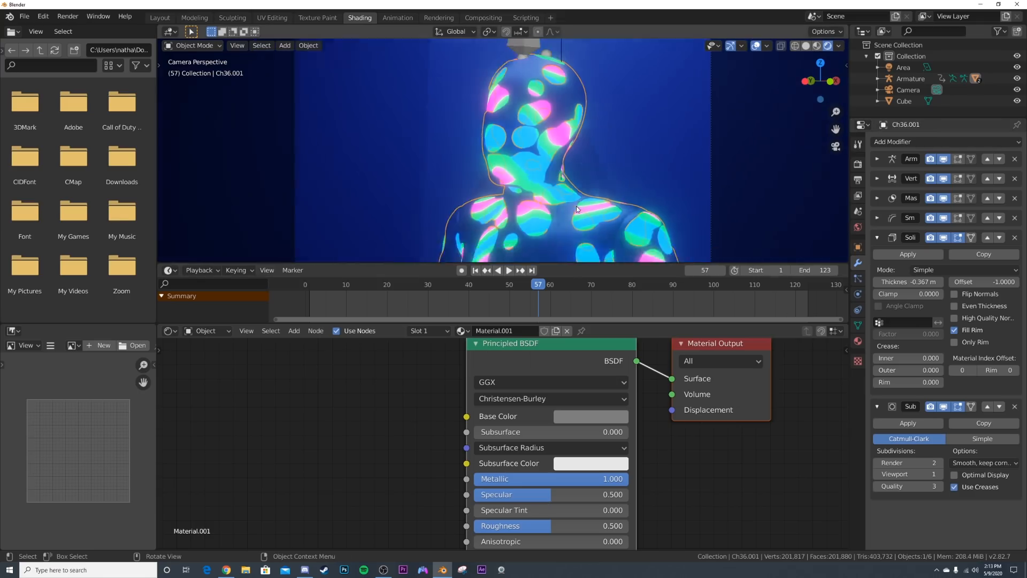
scroll(570, 171, up, 5)
scroll(567, 165, down, 2)
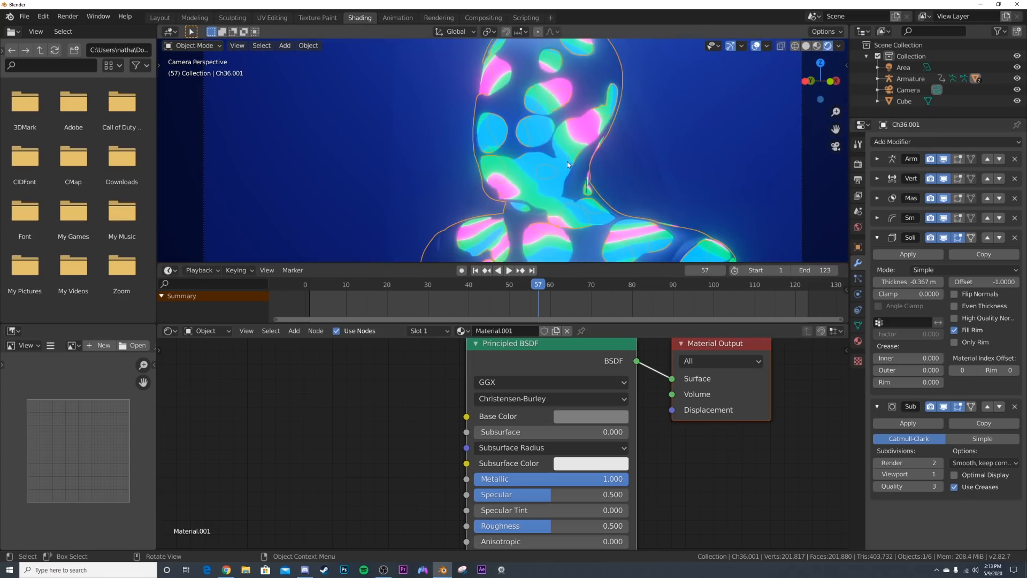
scroll(567, 162, down, 2)
click(614, 136)
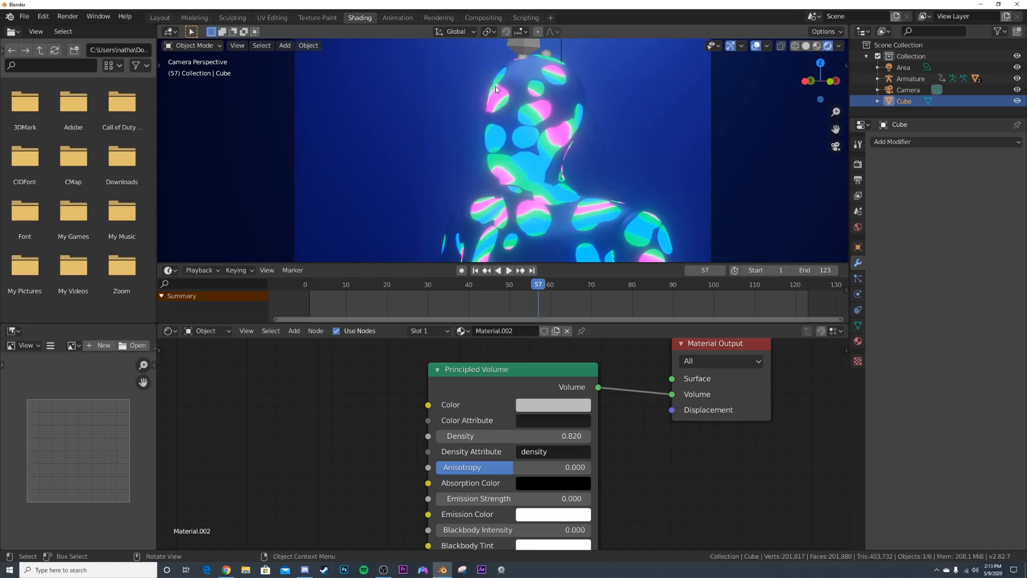
scroll(484, 158, down, 3)
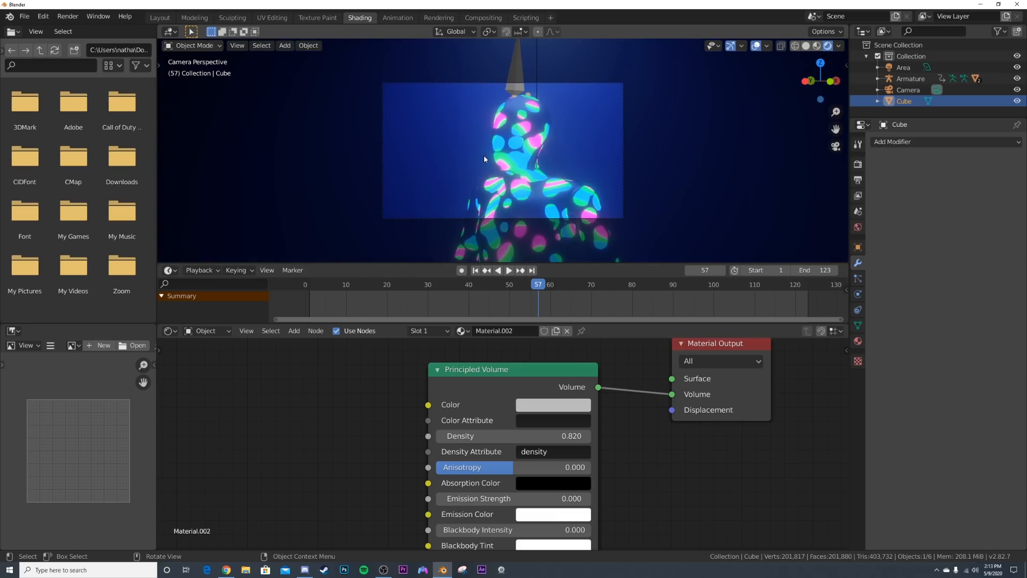
scroll(484, 155, up, 3)
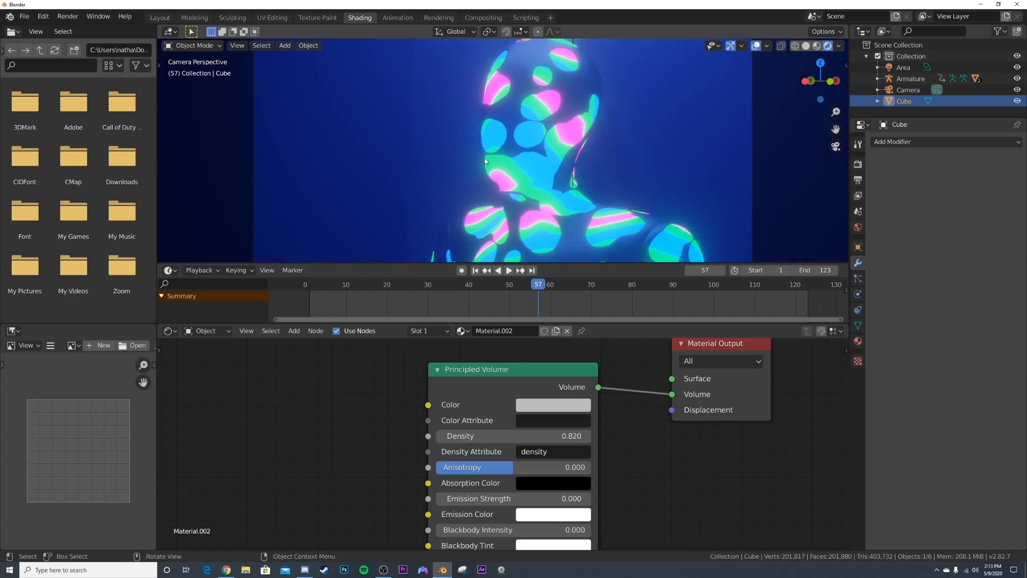
- In the Ch36.001 shell's material, insert a Mix Shader node between the Principled BSDF and the Material Output
click(537, 65)
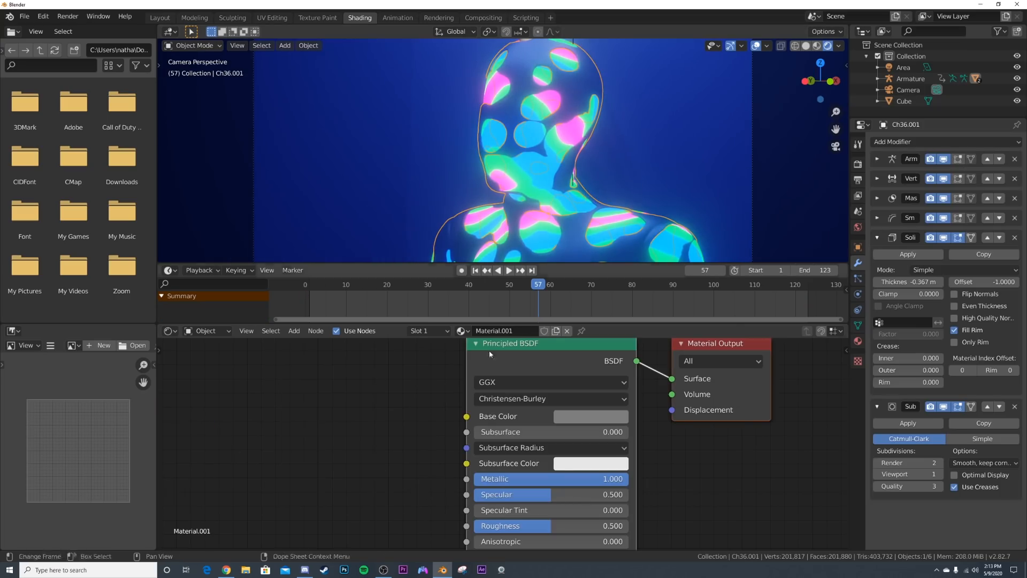
scroll(411, 407, down, 2)
drag(401, 401, 303, 411)
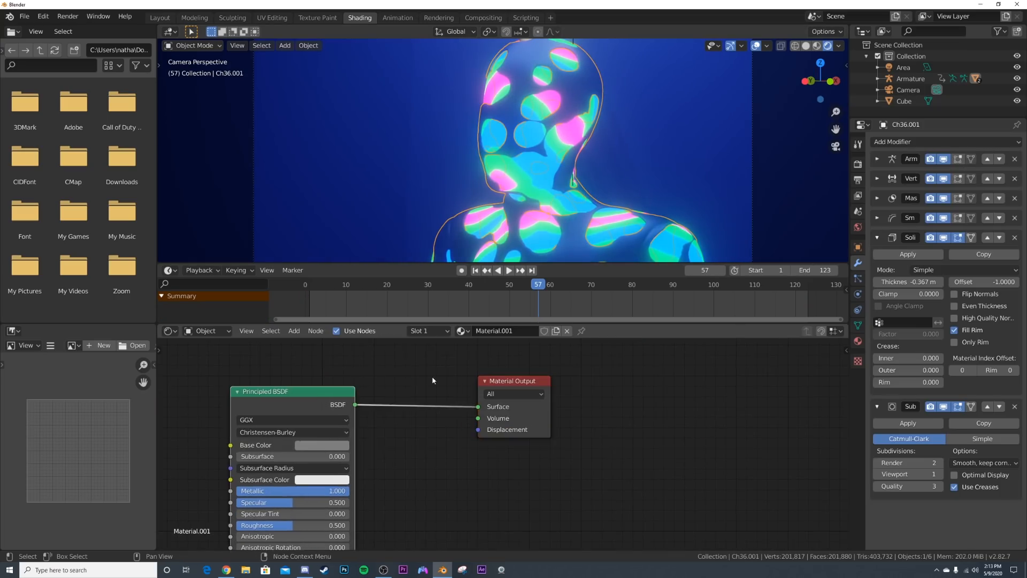
key(shift+a)
text(mix)
click(473, 397)
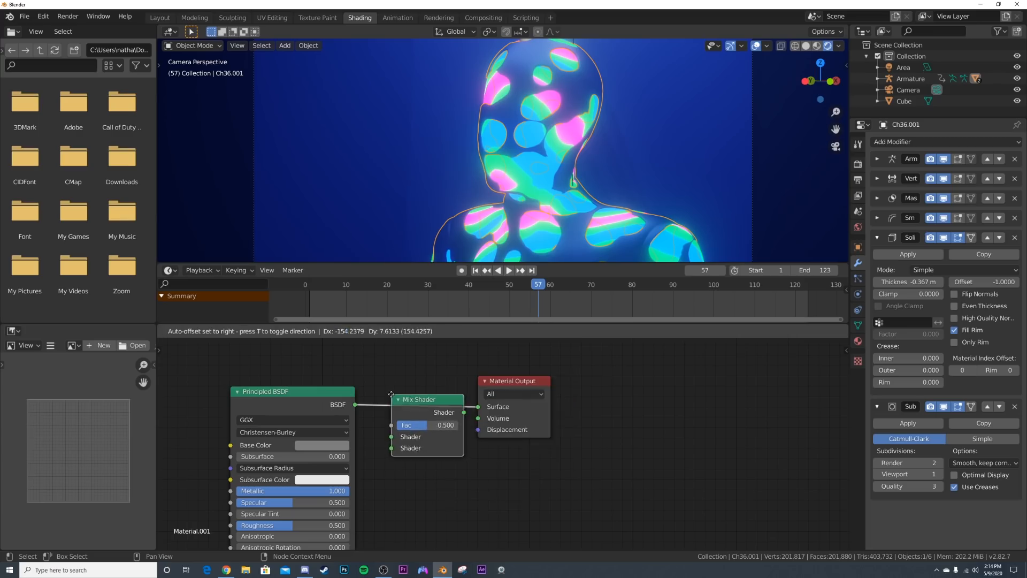
click(395, 394)
- Add an Emission node below the Principled BSDF and connect it to the Mix Shader's second Shader input
key(shift+a)
text(em)
click(496, 445)
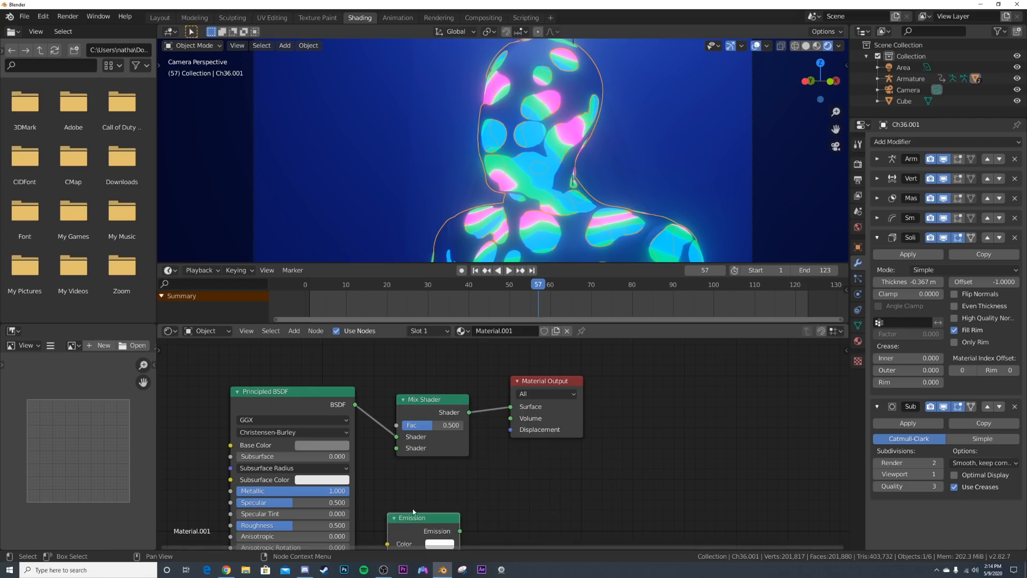
scroll(470, 479, down, 3)
scroll(468, 471, down, 1)
middle_drag(469, 470, 488, 432)
drag(494, 428, 400, 542)
middle_drag(417, 546, 422, 531)
drag(423, 531, 487, 368)
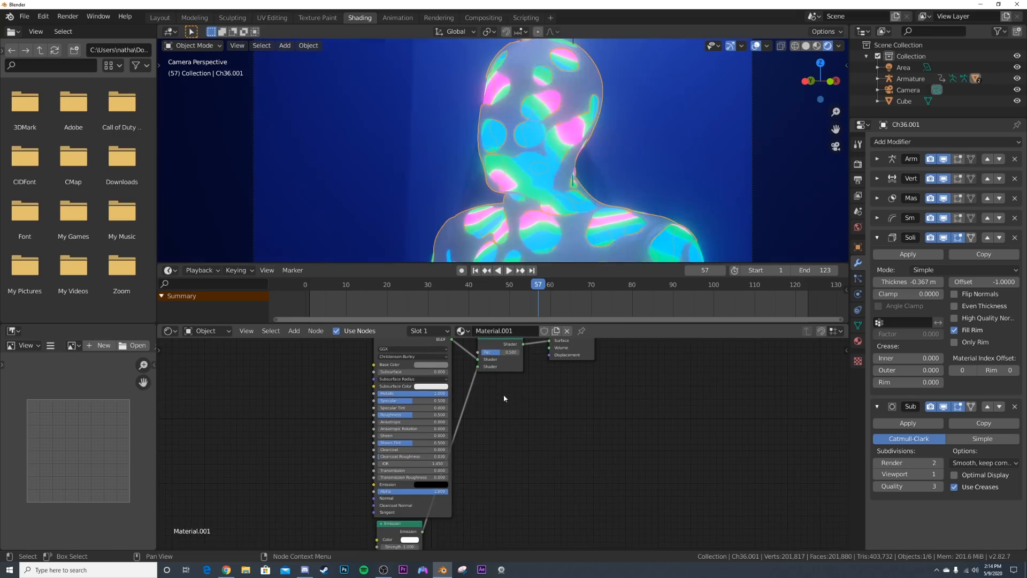
- Place the Mix Shader above the Principled BSDF, then add a ColorRamp node and connect its Color output to the Mix Shader's Fac
middle_drag(502, 387, 514, 457)
drag(507, 406, 404, 358)
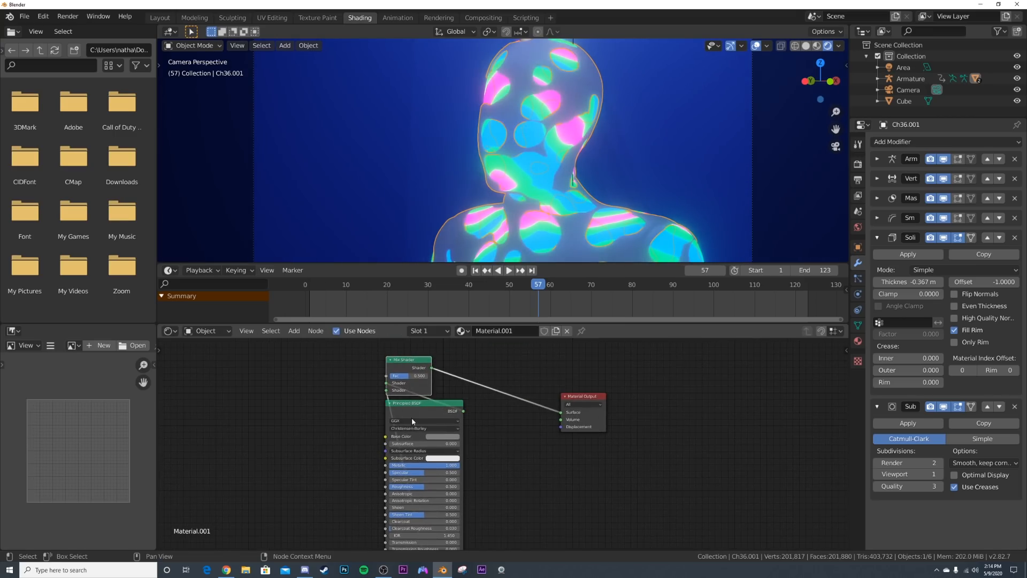
key(shift+a)
click(299, 381)
text(c)
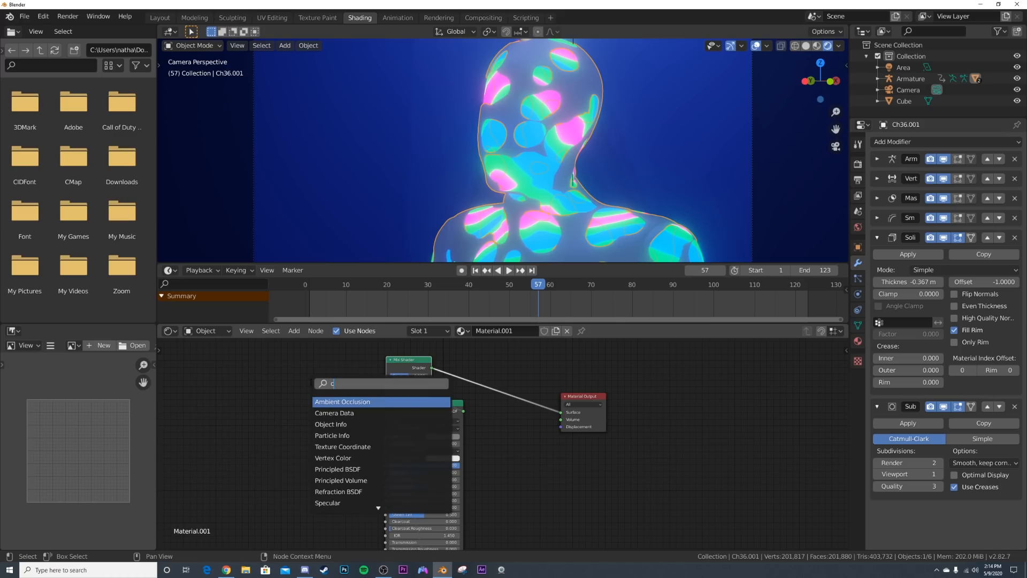
text(ol)
click(345, 412)
click(296, 356)
drag(339, 359, 386, 377)
- Add a Layer Weight node before the ColorRamp and connect its Facing output to the ColorRamp's Fac input
middle_drag(274, 394, 323, 396)
key(shift+a)
click(285, 389)
text(lay)
key(Return)
click(257, 385)
drag(260, 391, 316, 416)
- Raise the Emission node's strength and set the Layer Weight node's Blend to 0.030
middle_drag(389, 453, 422, 362)
scroll(497, 450, down, 3)
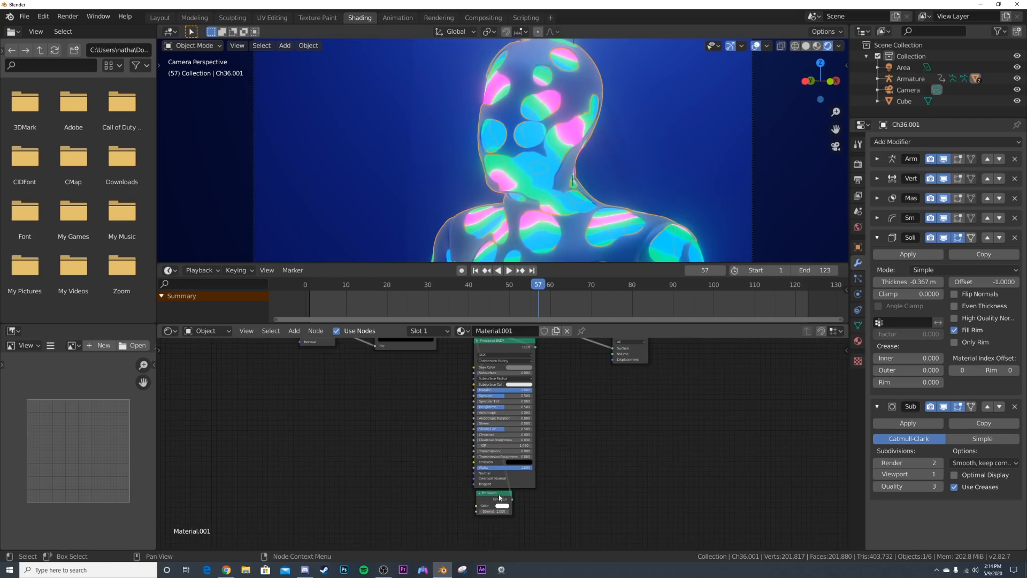
drag(495, 512, 569, 511)
middle_drag(357, 393, 413, 472)
scroll(364, 452, up, 5)
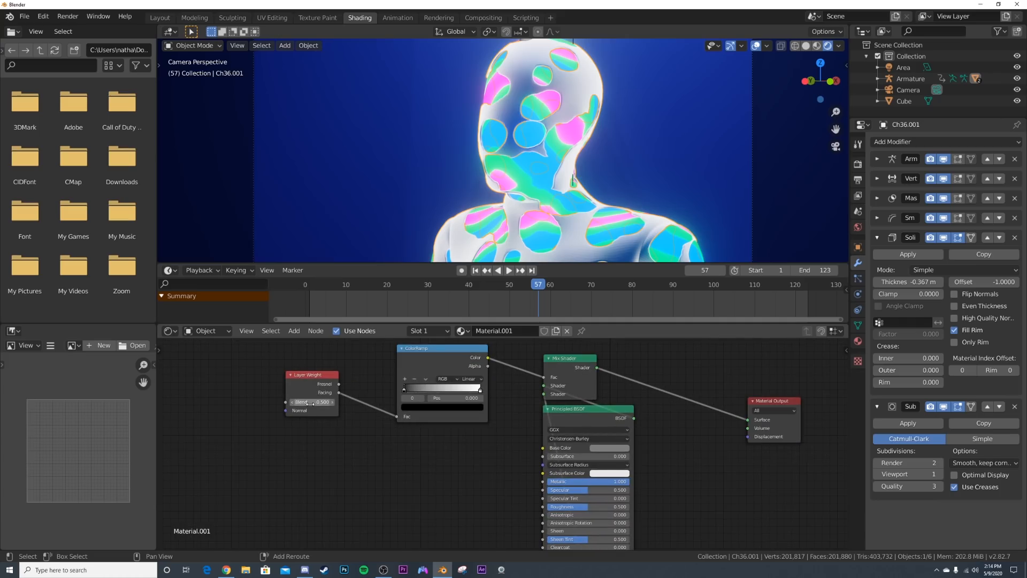
drag(312, 402, 177, 401)
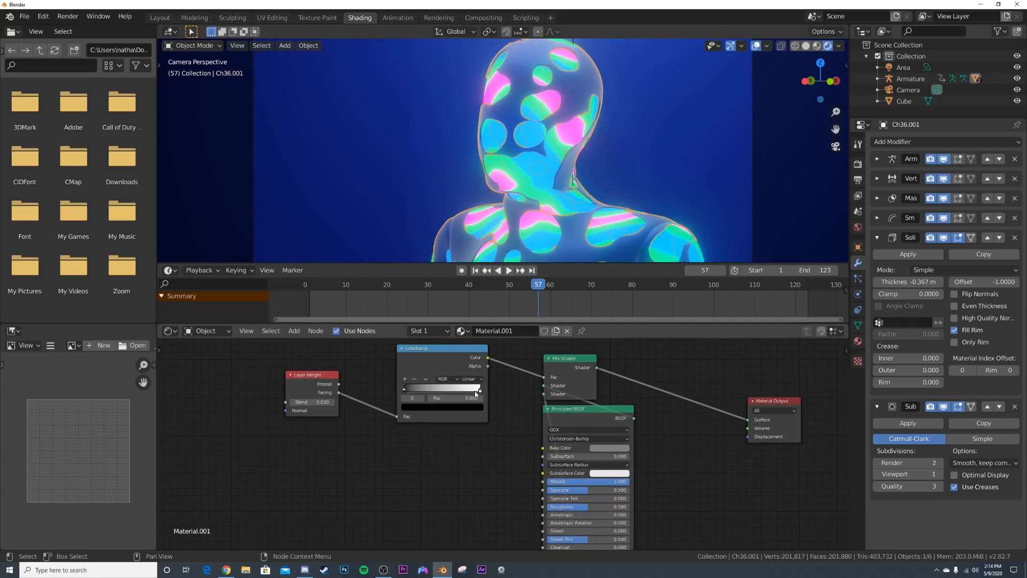
- Move the ColorRamp's black stop to position 0.039 and raise the Emission node's strength to 66.5
click(478, 391)
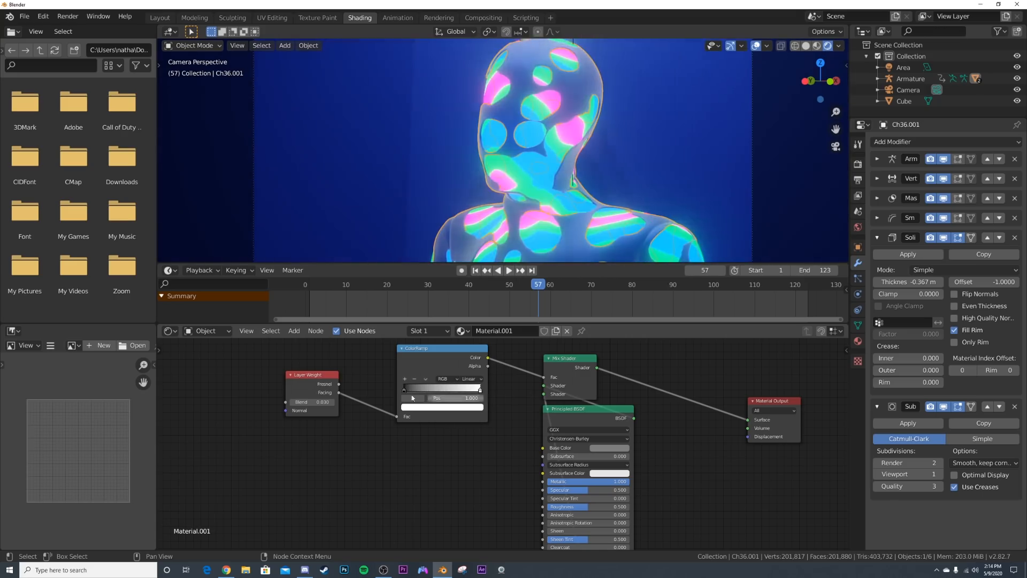
drag(409, 391, 407, 389)
middle_drag(540, 464, 539, 357)
middle_drag(579, 470, 573, 420)
drag(566, 503, 615, 503)
- Hide the gizmos and overlays in the 3D viewport
click(736, 46)
click(730, 46)
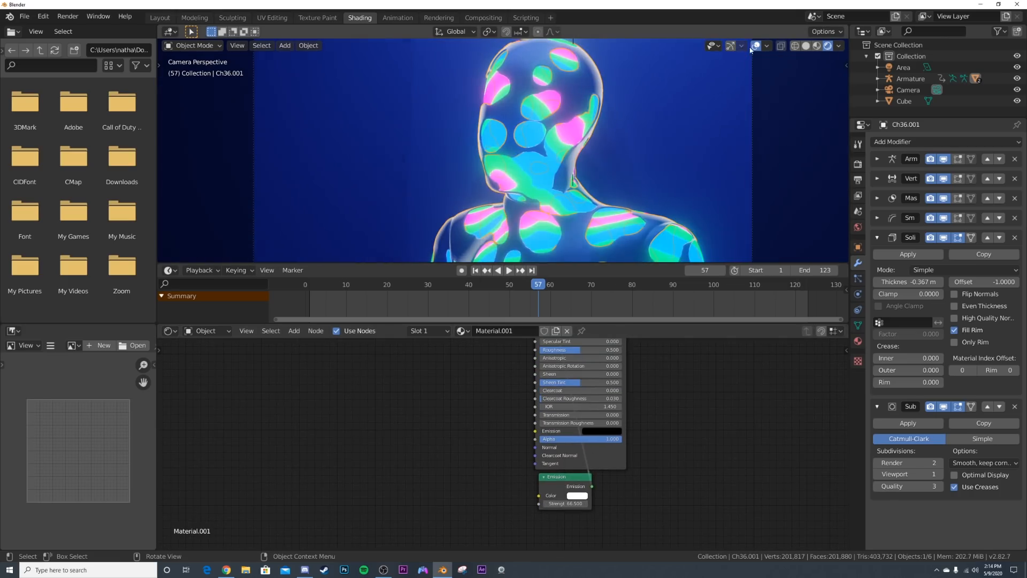
scroll(620, 133, down, 2)
scroll(563, 120, up, 3)
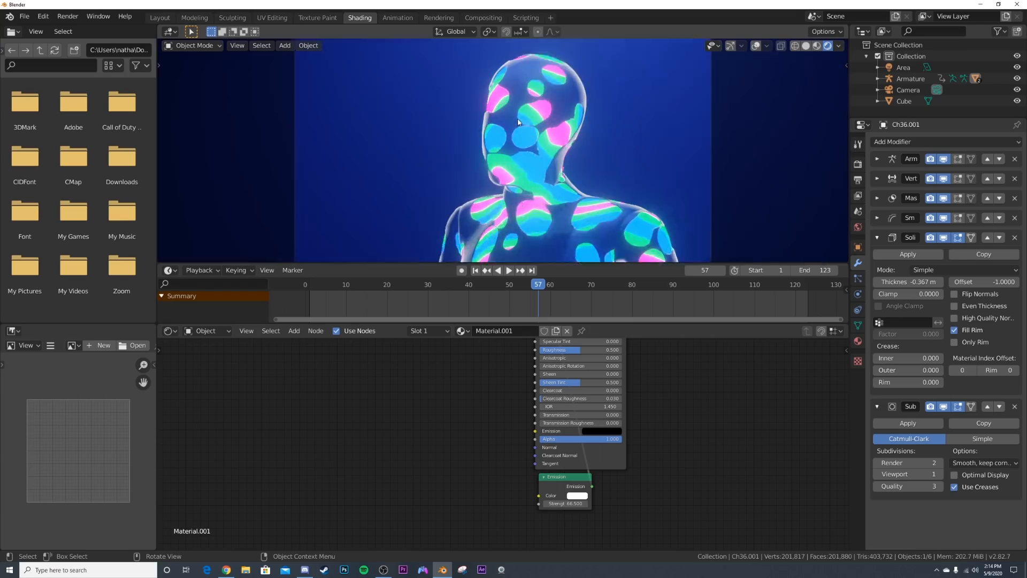
- Select the inner body Ch36 and copy its material's Texture Coordinate, Mapping, Wave Texture and ColorRamp nodes
click(540, 169)
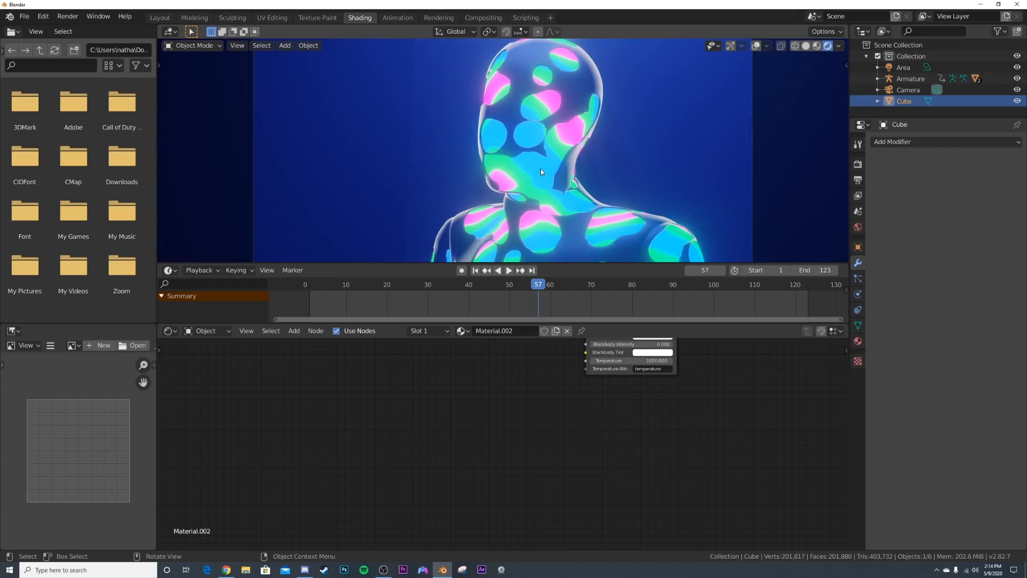
click(540, 168)
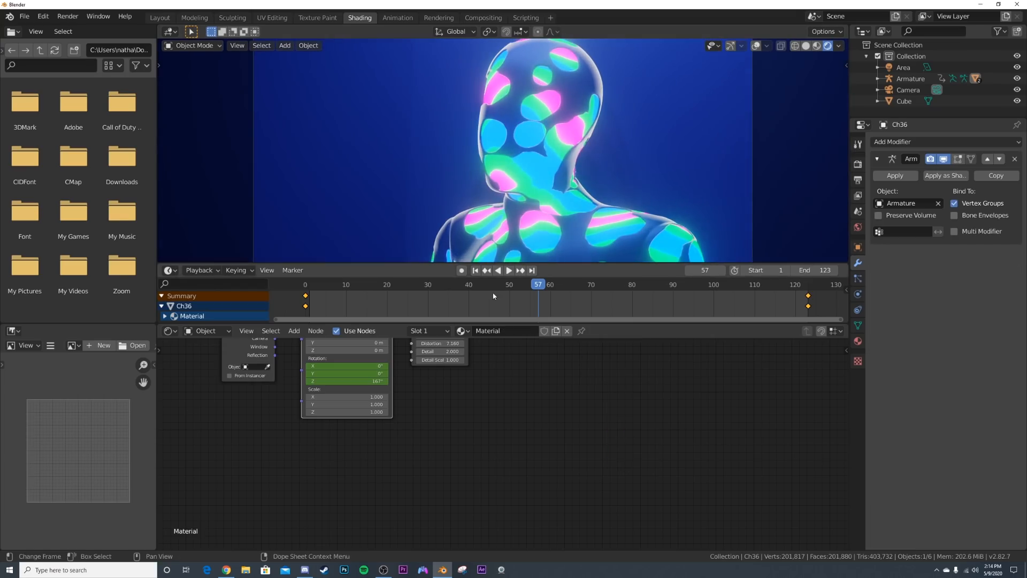
middle_drag(455, 395, 294, 376)
drag(293, 371, 492, 473)
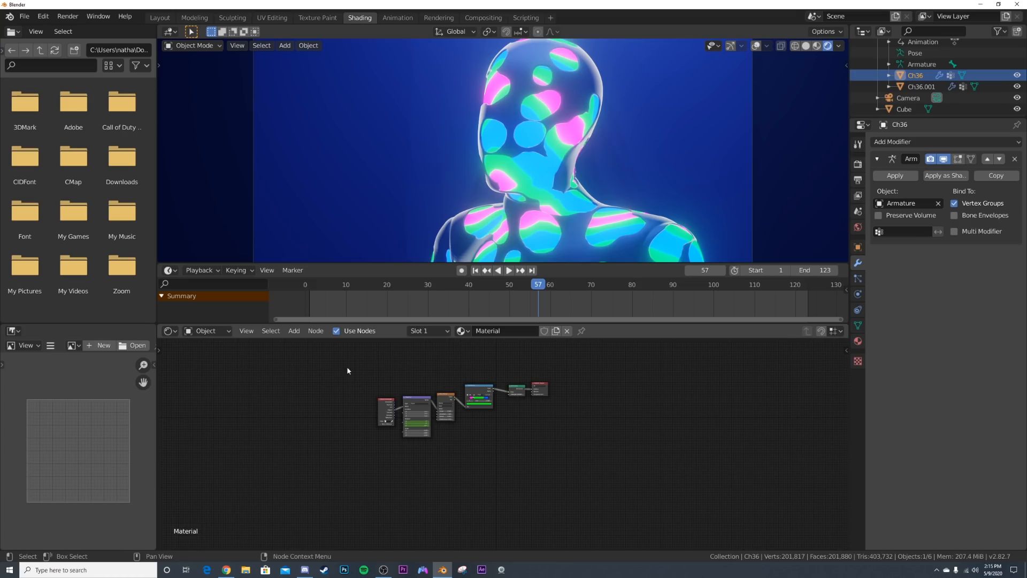
scroll(559, 286, up, 3)
scroll(544, 244, up, 3)
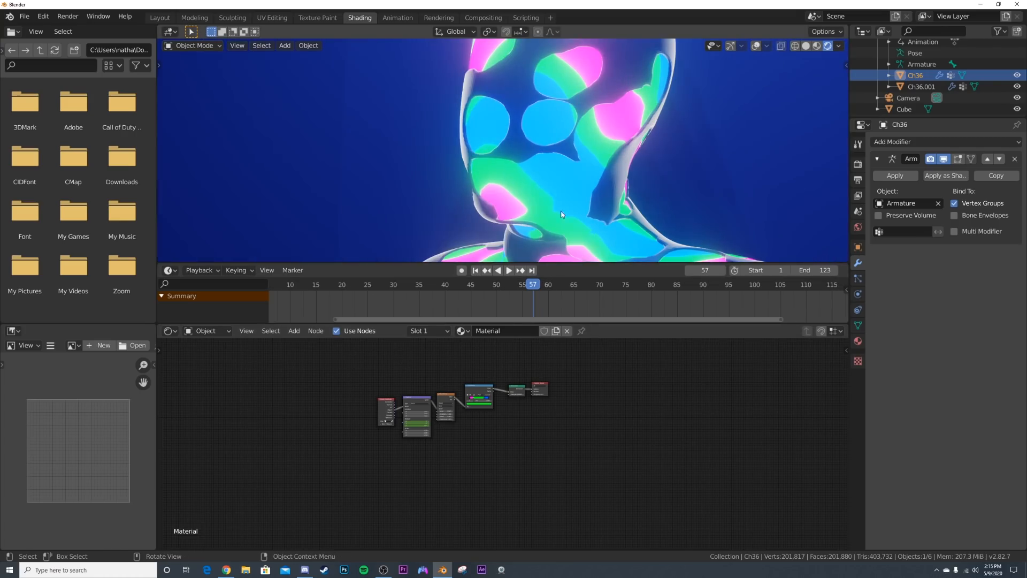
scroll(327, 423, up, 2)
middle_drag(326, 423, 354, 489)
drag(286, 401, 505, 516)
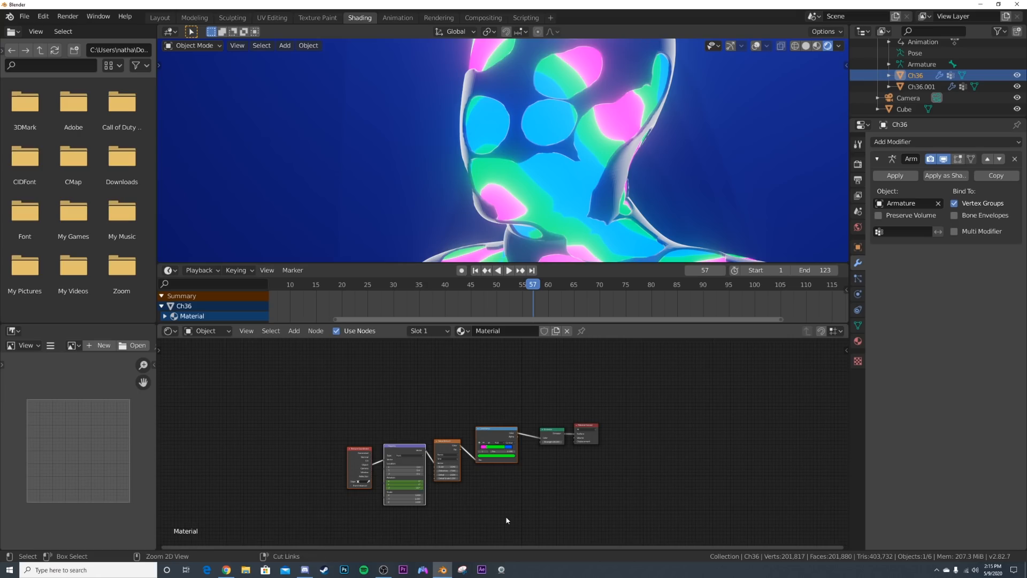
- Paste the copied nodes into the Ch36.001 shell's material and connect the pasted ColorRamp's Color output to the Emission node's Color
click(921, 87)
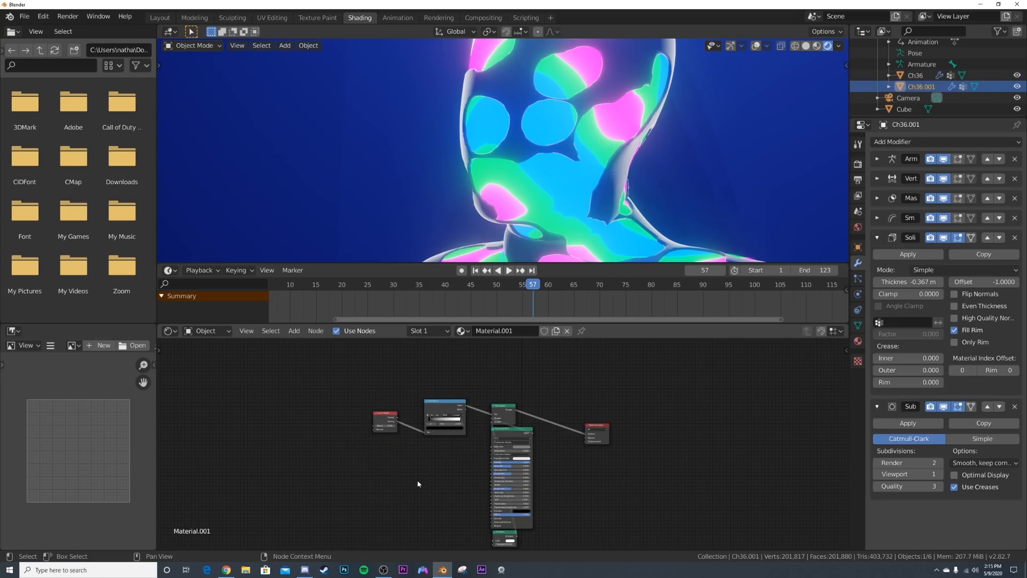
middle_drag(418, 478, 415, 434)
key(ctrl+v)
key(g)
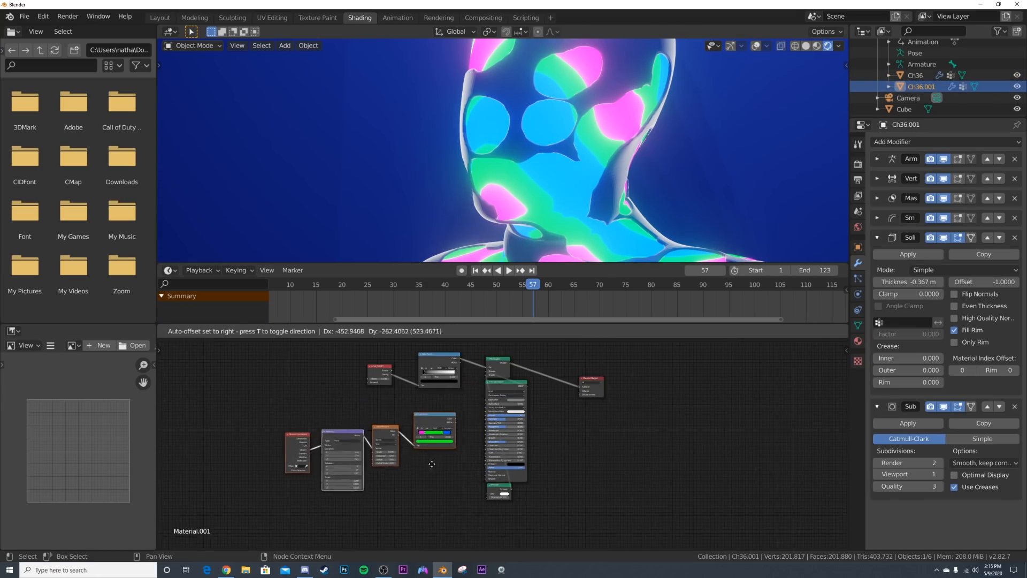
click(470, 507)
scroll(470, 507, up, 2)
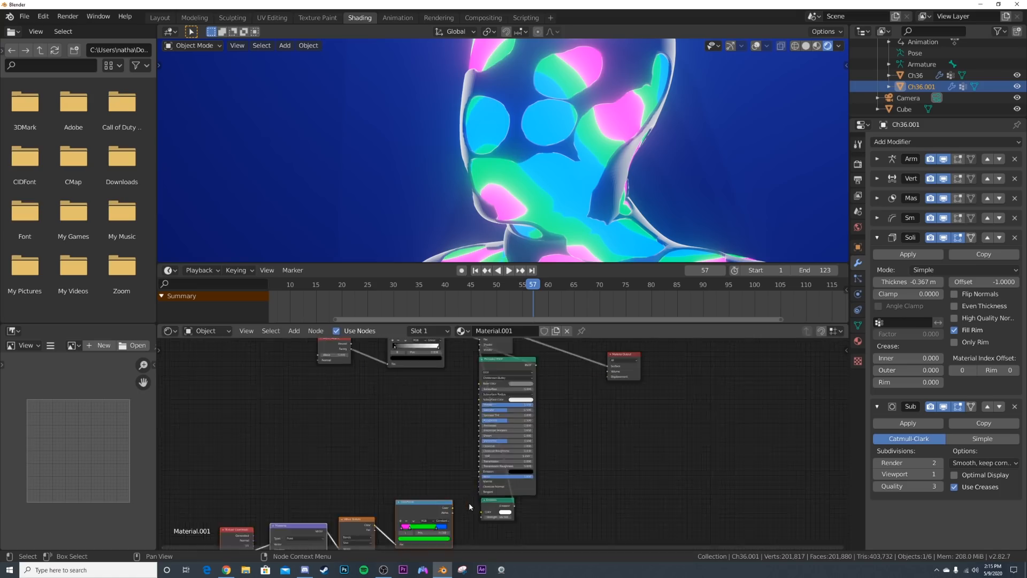
scroll(470, 506, up, 3)
drag(414, 436, 470, 443)
- Return to the camera view and set the pasted Wave Texture's Scale to 0.5
scroll(612, 134, down, 2)
scroll(599, 124, up, 1)
key(KP_0)
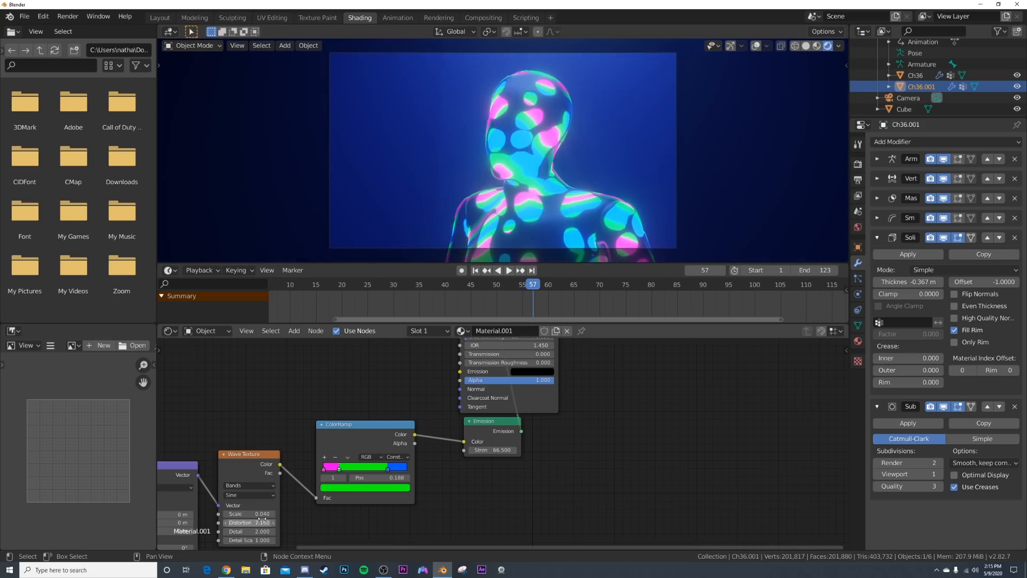
drag(250, 513, 257, 513)
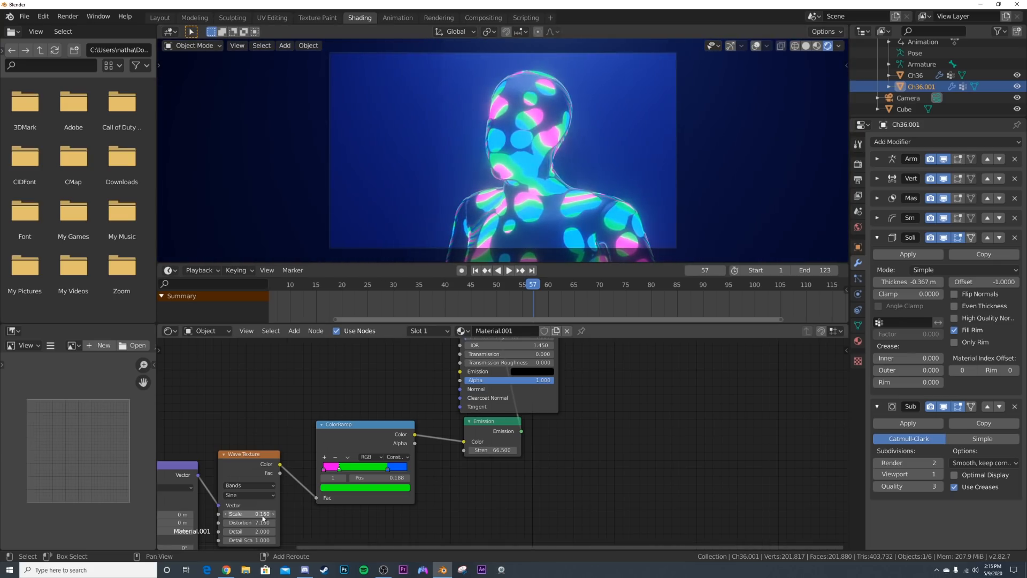
scroll(665, 181, up, 10)
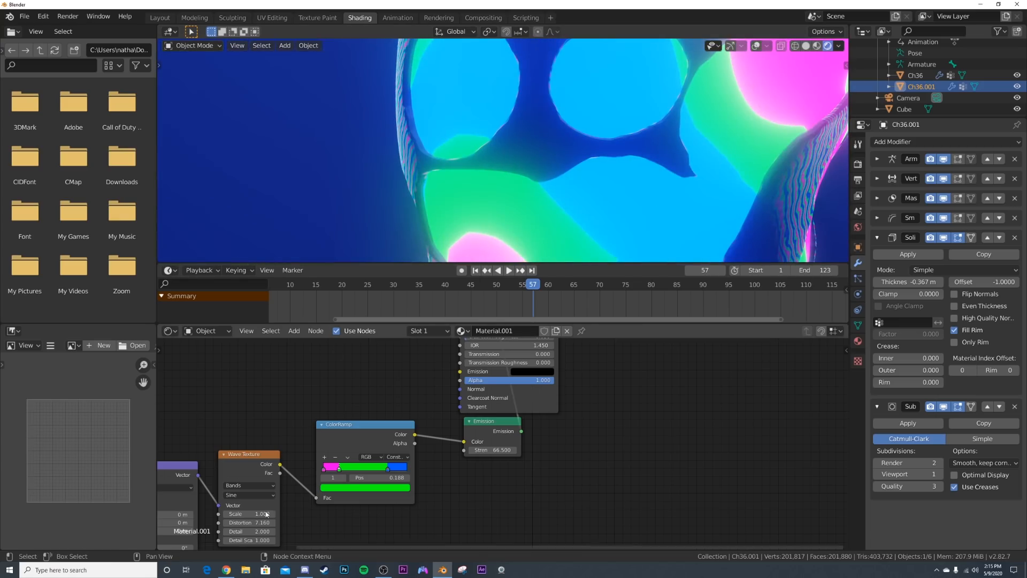
click(267, 513)
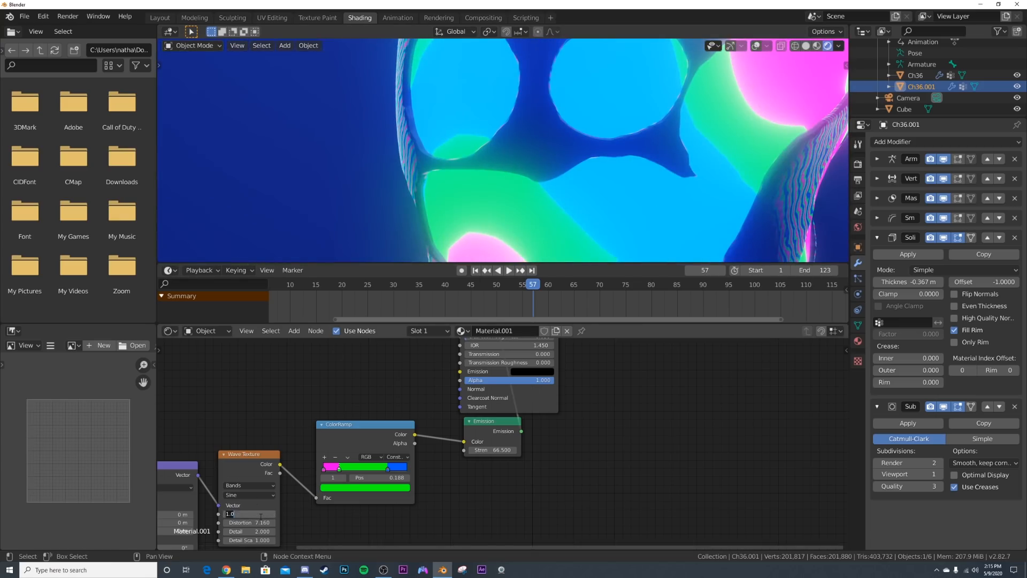
text(0.5)
key(Return)
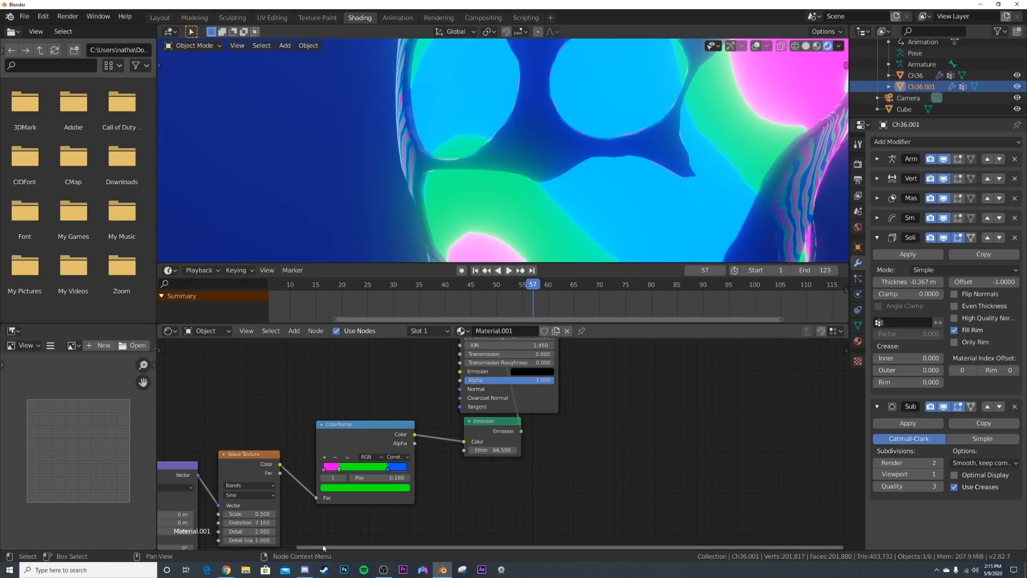
- Increase the Emission strength further and move the black stop of the Layer Weight's ColorRamp to position 0.075
scroll(476, 457, down, 2)
scroll(640, 141, down, 8)
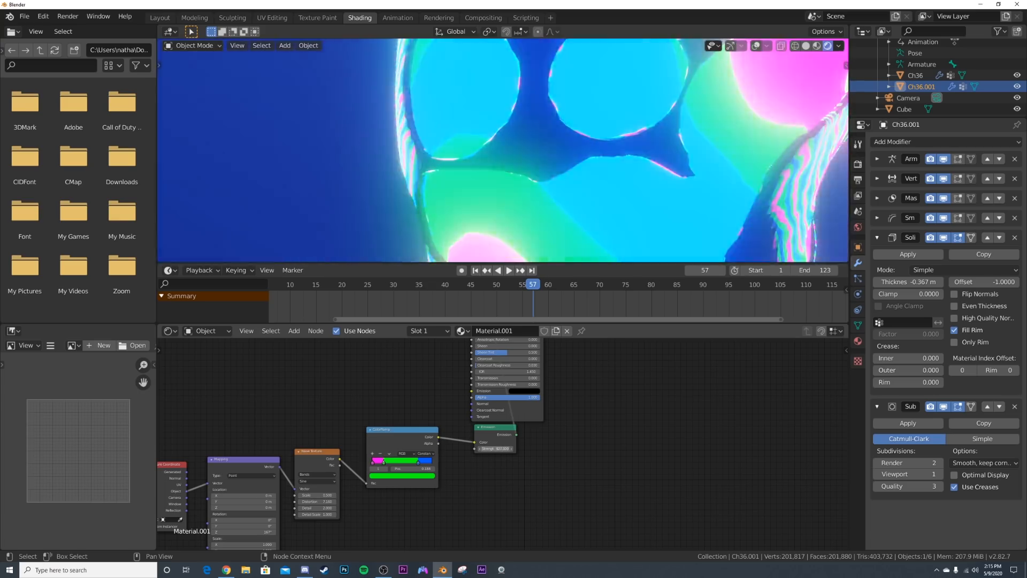
scroll(615, 126, down, 3)
middle_drag(377, 345, 493, 463)
scroll(479, 440, up, 3)
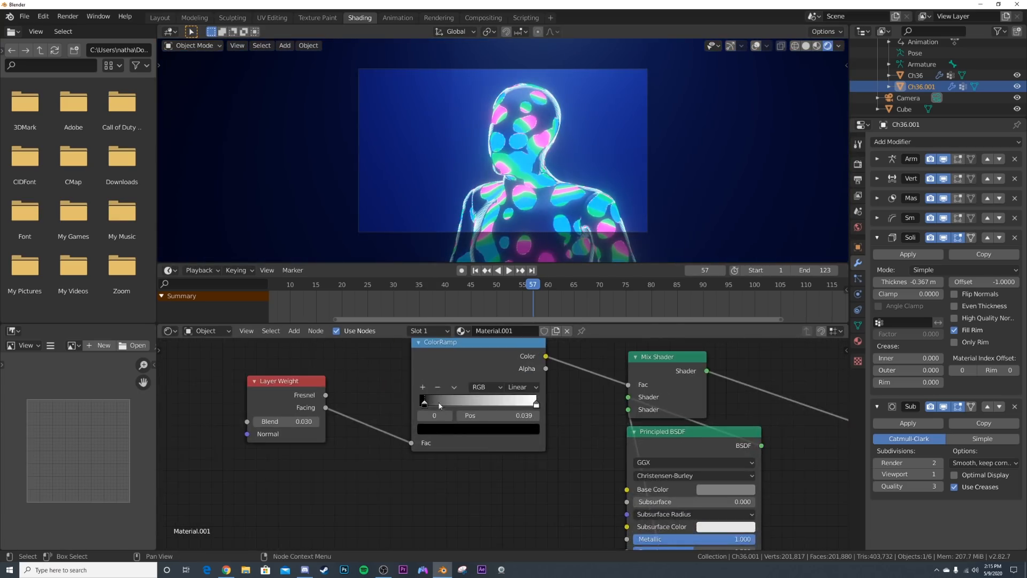
drag(427, 400, 429, 405)
- Examine the shell's glowing outline around the head and shoulders, and play the animation
scroll(535, 76, up, 5)
middle_drag(534, 158, 511, 123)
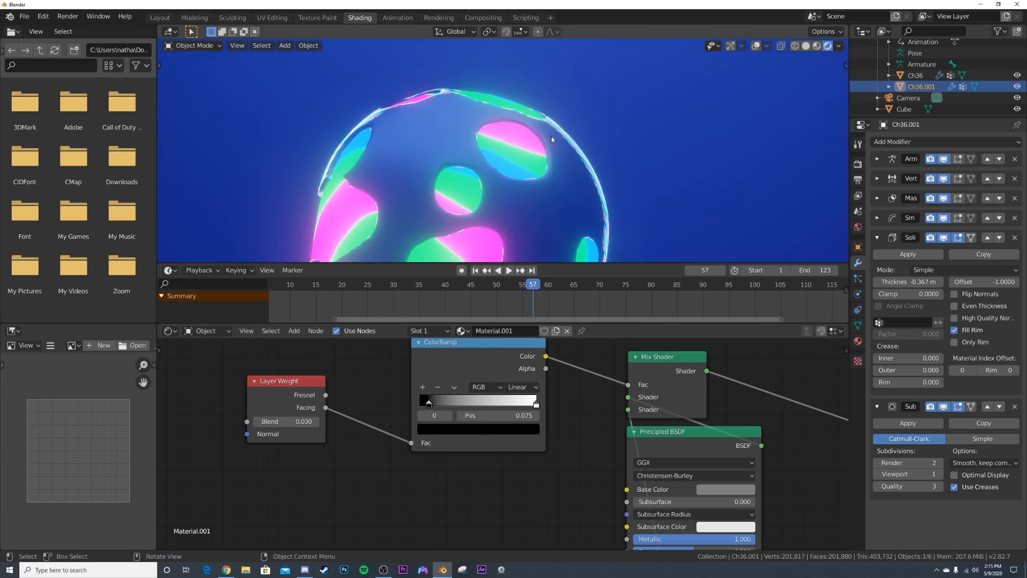
shift+middle_drag(612, 229, 598, 142)
scroll(571, 241, down, 8)
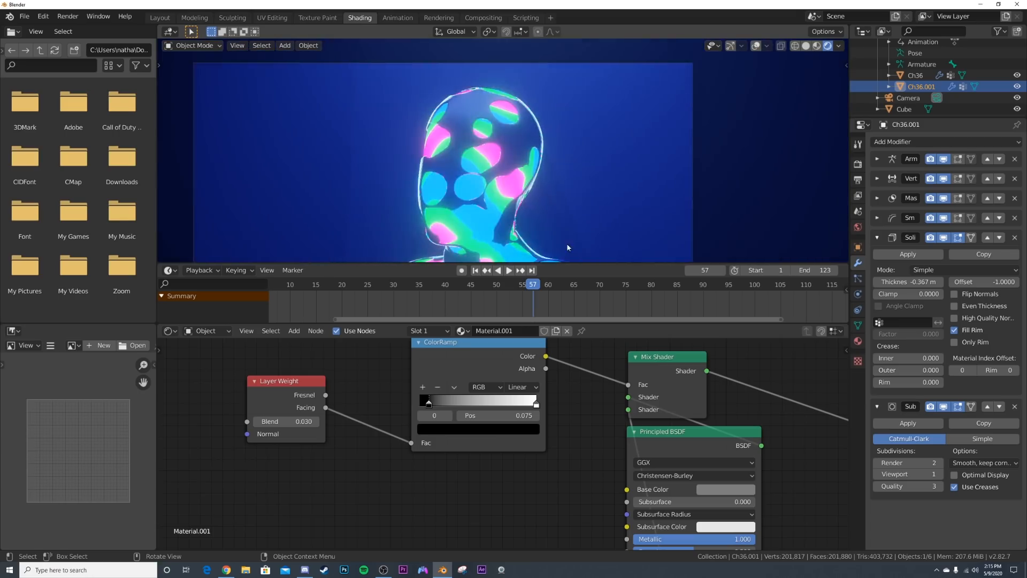
scroll(510, 202, down, 1)
shift+middle_drag(518, 198, 524, 162)
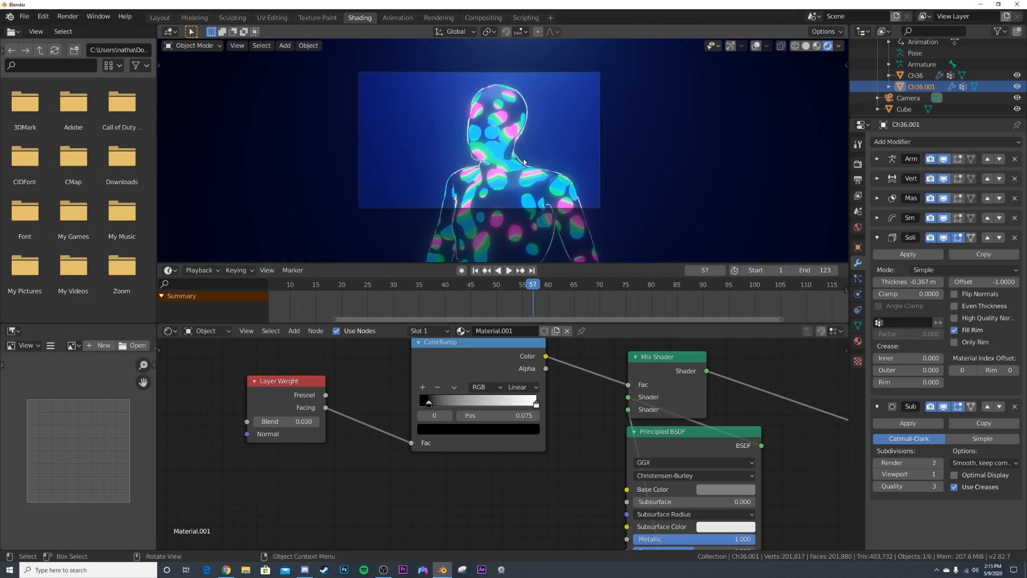
key(space)
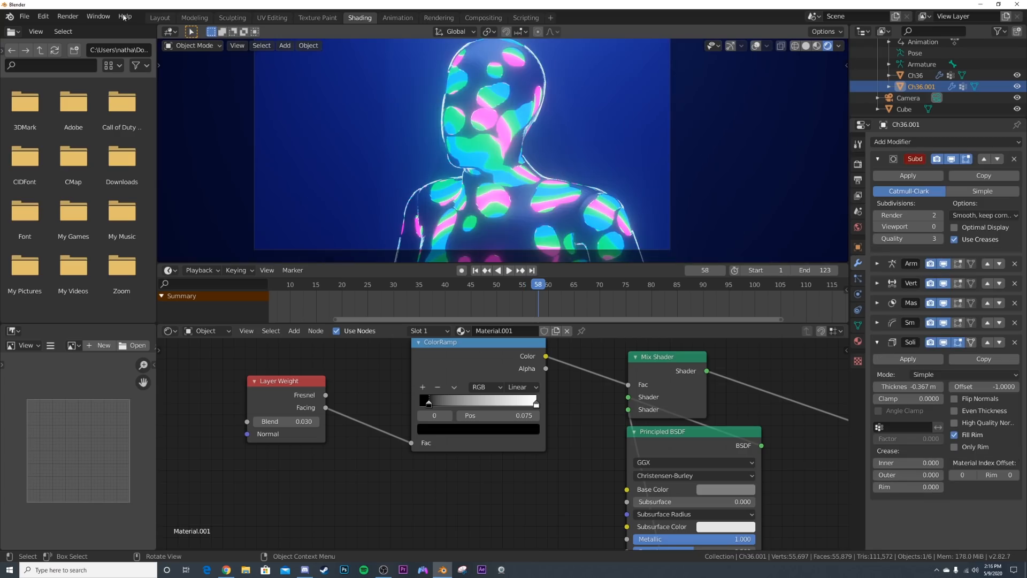
- Render frame 58 as a still image and put the render window away
click(67, 16)
click(66, 29)
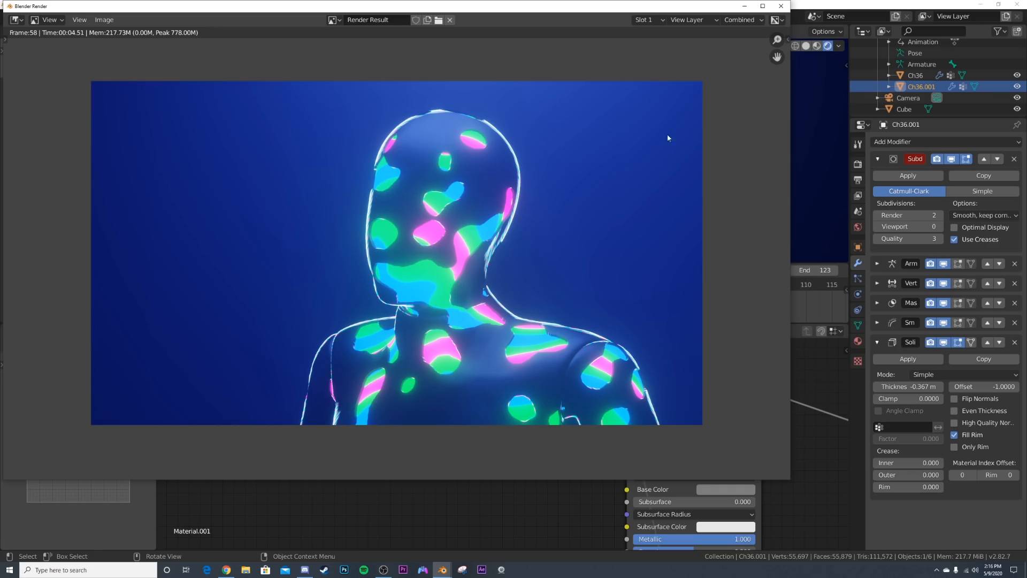
click(746, 9)
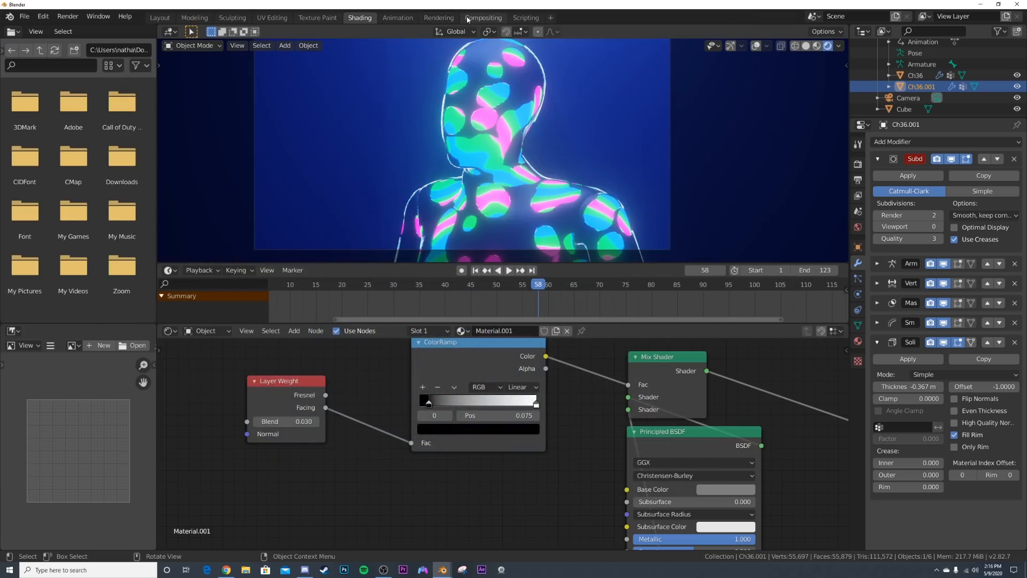
- In the Compositing workspace, enable Use Nodes, add a Viewer node and connect the Render Layers Image output to it
click(464, 19)
click(126, 32)
key(shift+a)
click(518, 182)
text(vie)
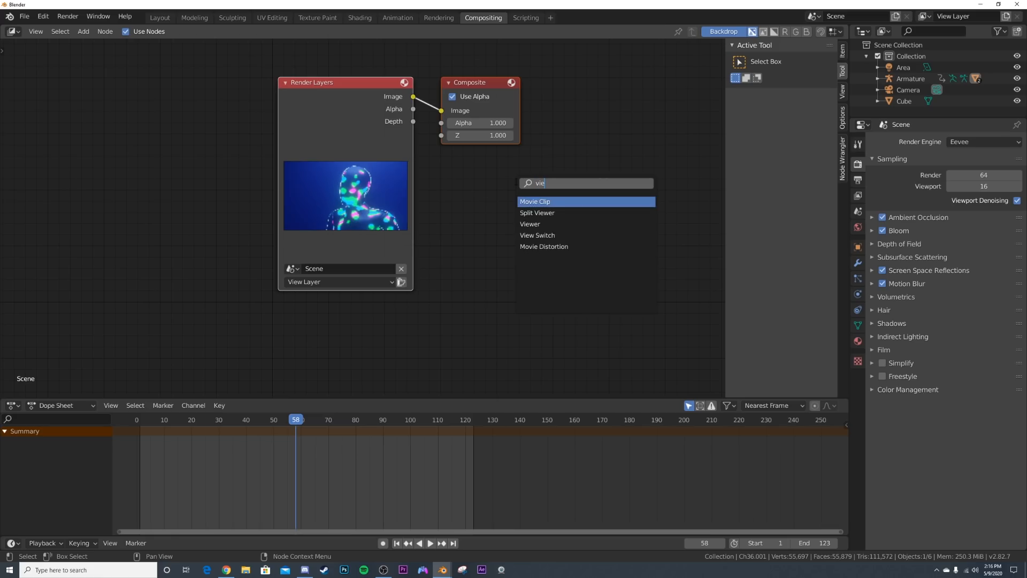
key(Down)
key(Down)
key(Return)
drag(418, 101, 508, 234)
drag(413, 96, 521, 247)
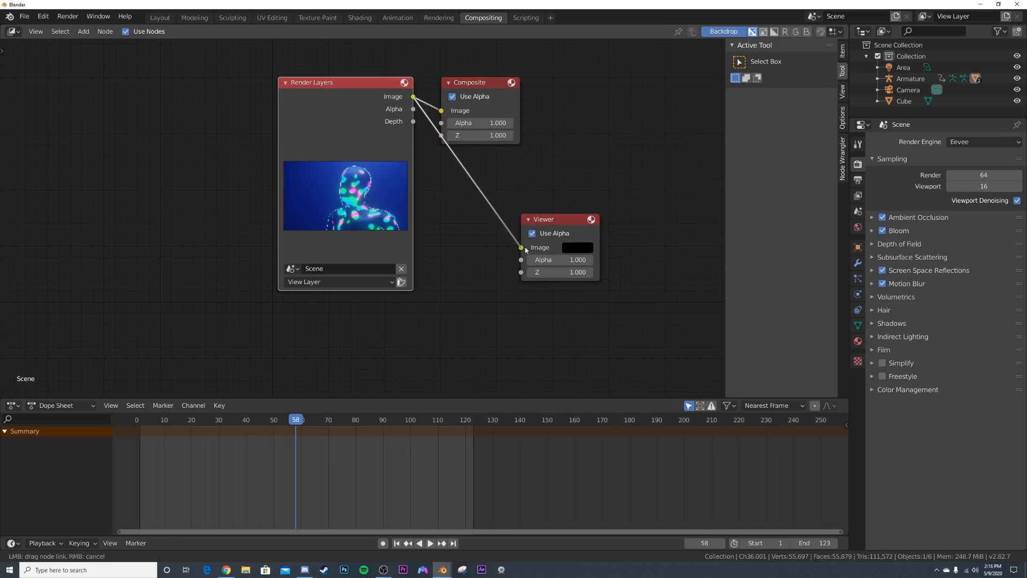
- Insert a Glare node between the Render Layers and Viewer nodes
key(shift+a)
click(528, 174)
text(gl)
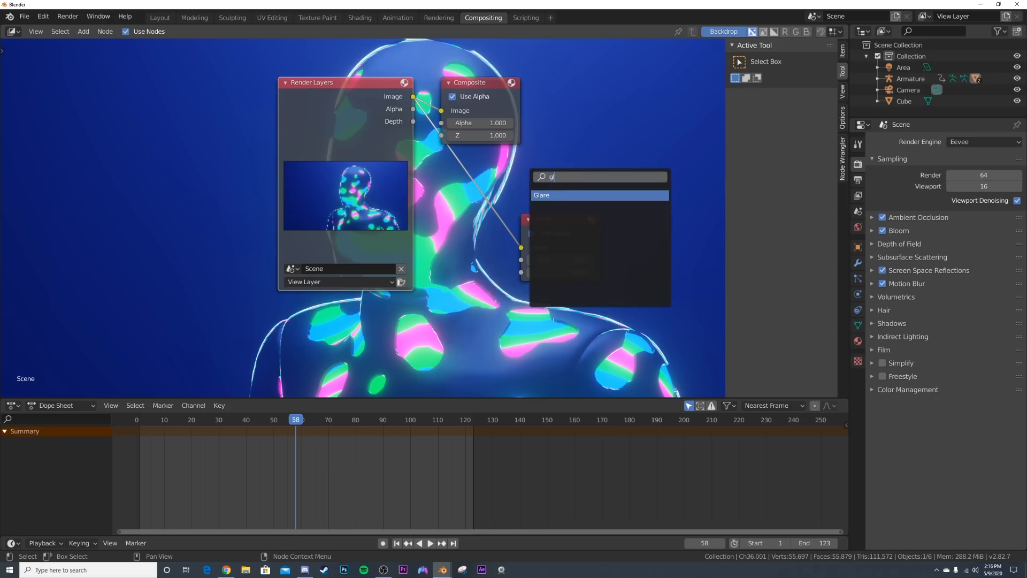
key(Return)
click(508, 218)
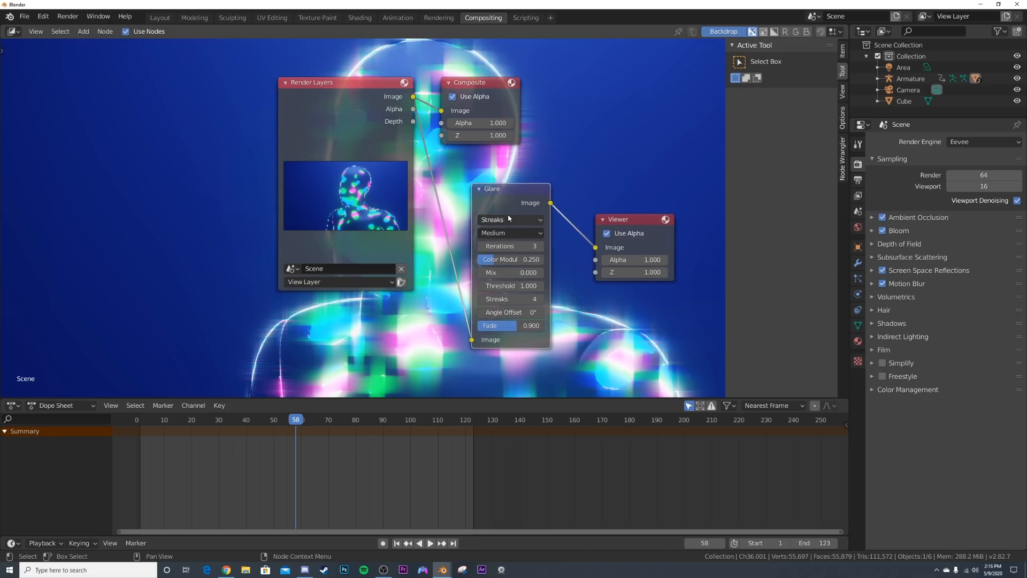
- Set the Glare node to 1 streak with an Angle Offset of 180°
click(481, 300)
click(482, 300)
click(482, 300)
mouse_move(291, 296)
middle_down()
mouse_move(191, 320)
mouse_move(29, 322)
middle_up()
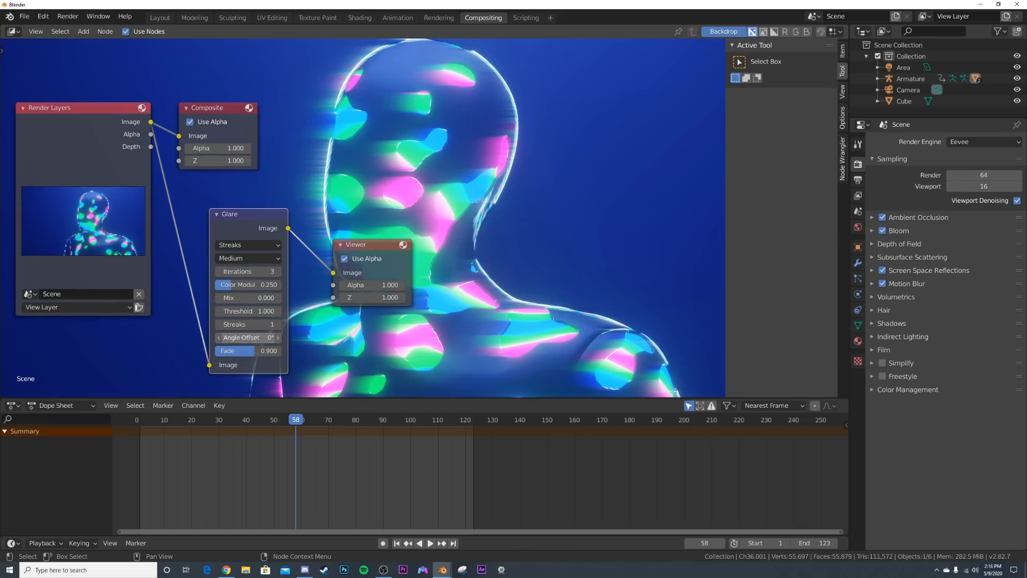
text(0)
key(Return)
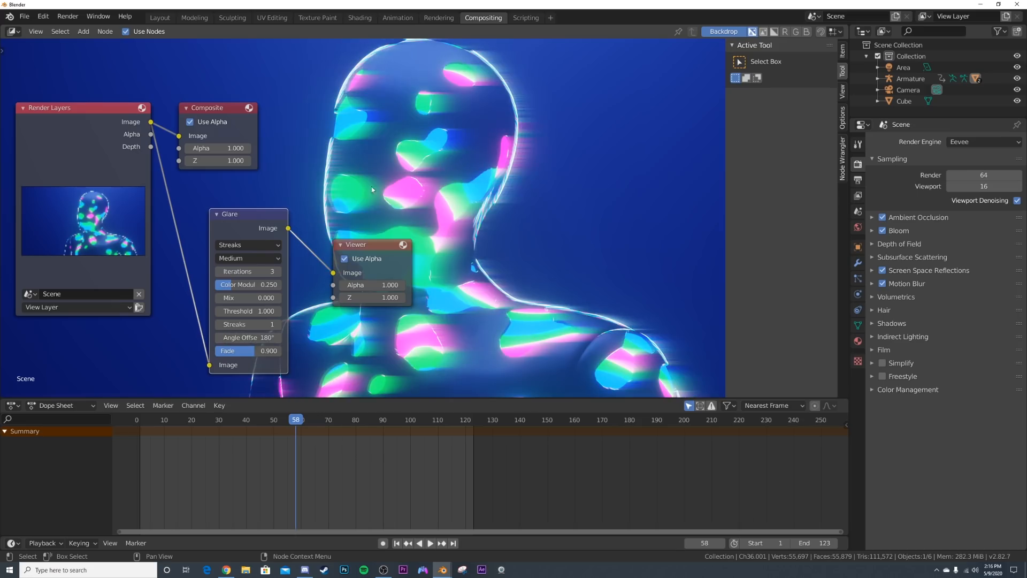
- Set the Glare node's Fade to 0.930 and its Color Modulation to about 0.601
middle_drag(494, 218, 492, 260)
scroll(491, 260, down, 1)
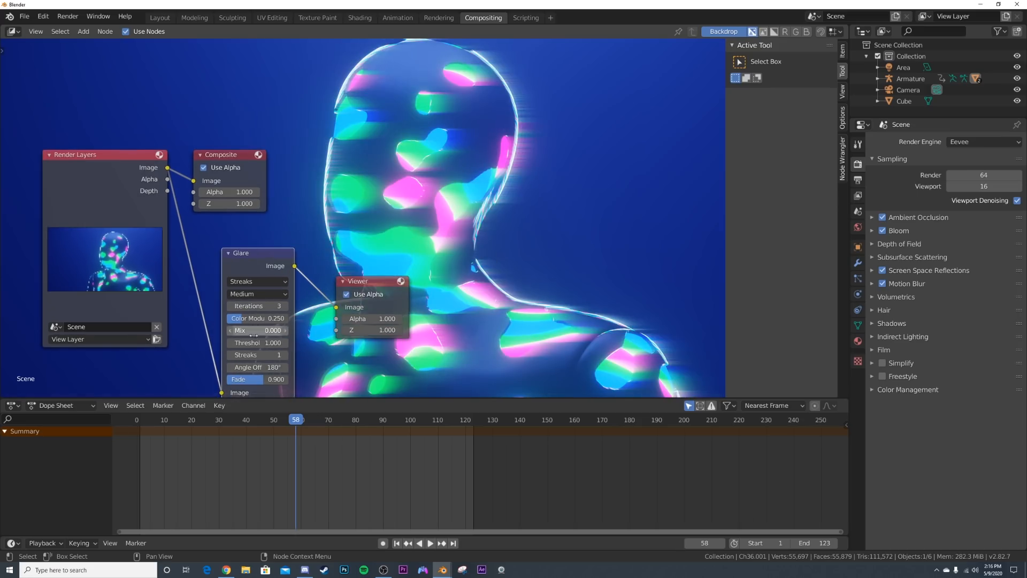
drag(257, 379, 265, 379)
drag(264, 319, 285, 319)
scroll(455, 249, down, 1)
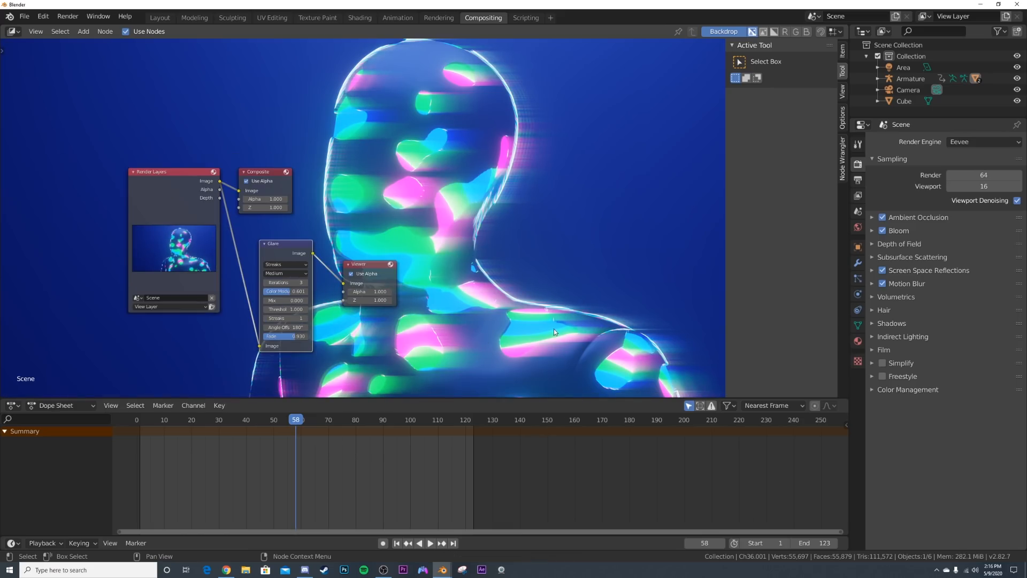
- Move the Composite node out past the Viewer node and connect the Glare Image output to its Image input
drag(272, 180, 477, 180)
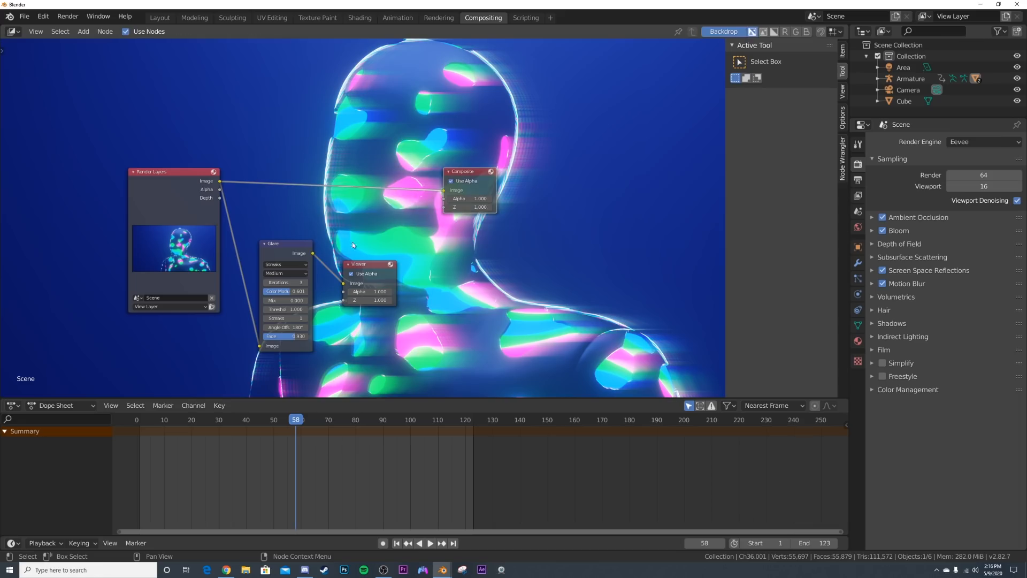
drag(314, 253, 331, 243)
drag(444, 194, 444, 191)
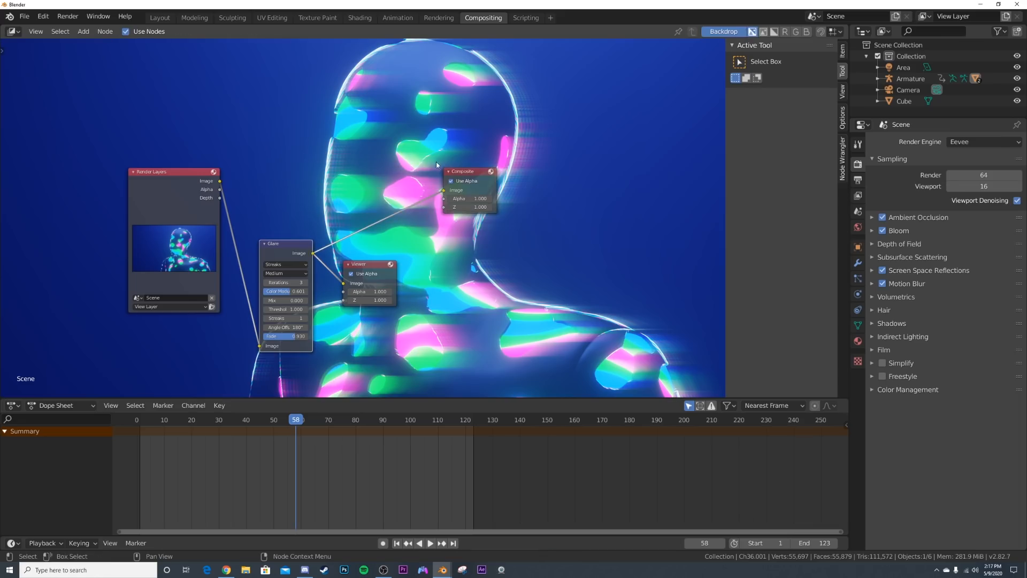
- Lower the Glare node's Mix to -0.500
scroll(278, 303, up, 5)
click(222, 343)
click(222, 343)
click(222, 342)
click(222, 343)
click(222, 343)
- Insert a Bright/Contrast node between the Render Layers and Glare nodes
middle_drag(259, 213, 340, 196)
key(shift+a)
click(340, 198)
text(col)
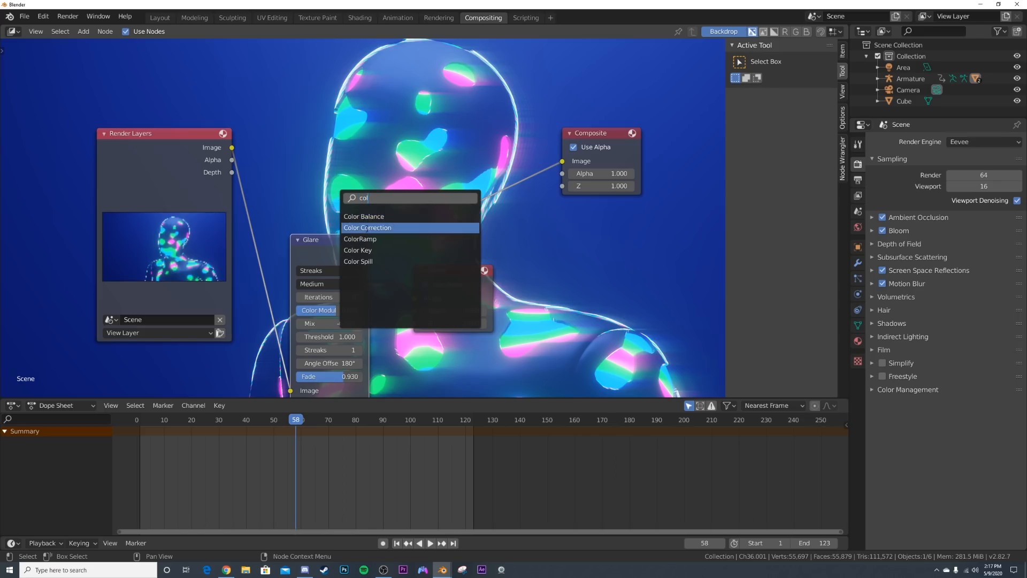
key(BackSpace)
text(n)
click(368, 215)
- Set the Bright/Contrast node's Contrast to 10
click(305, 306)
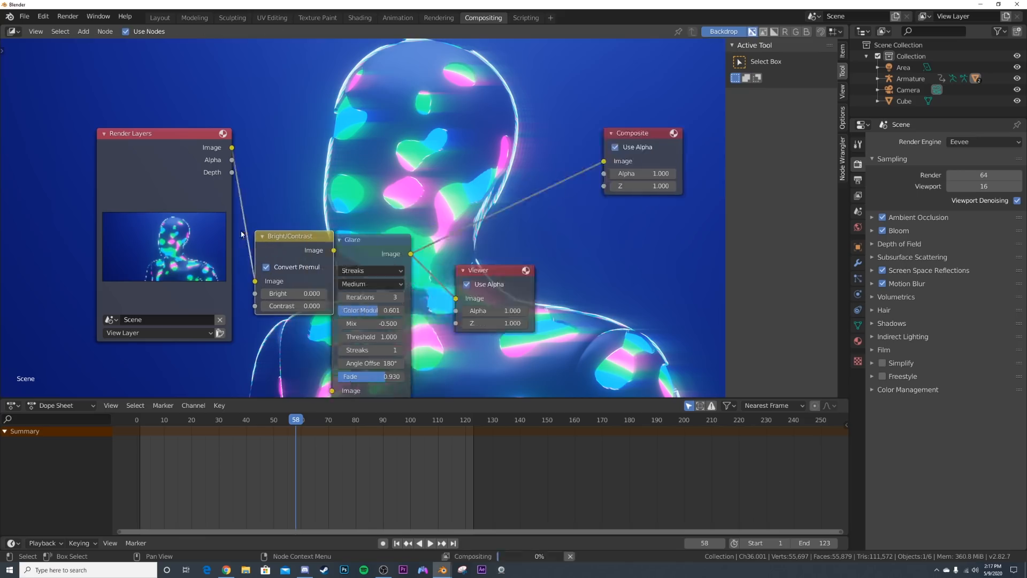
text(10)
key(Return)
- Fit the backdrop image to the node editor and examine the composited frame in the Rendering workspace
scroll(381, 162, down, 2)
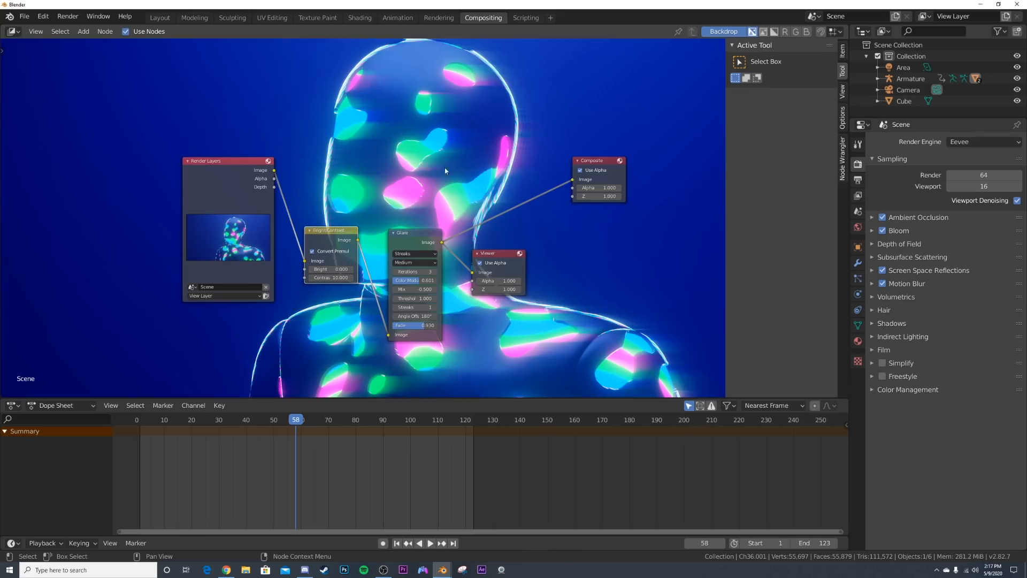
click(841, 97)
click(794, 126)
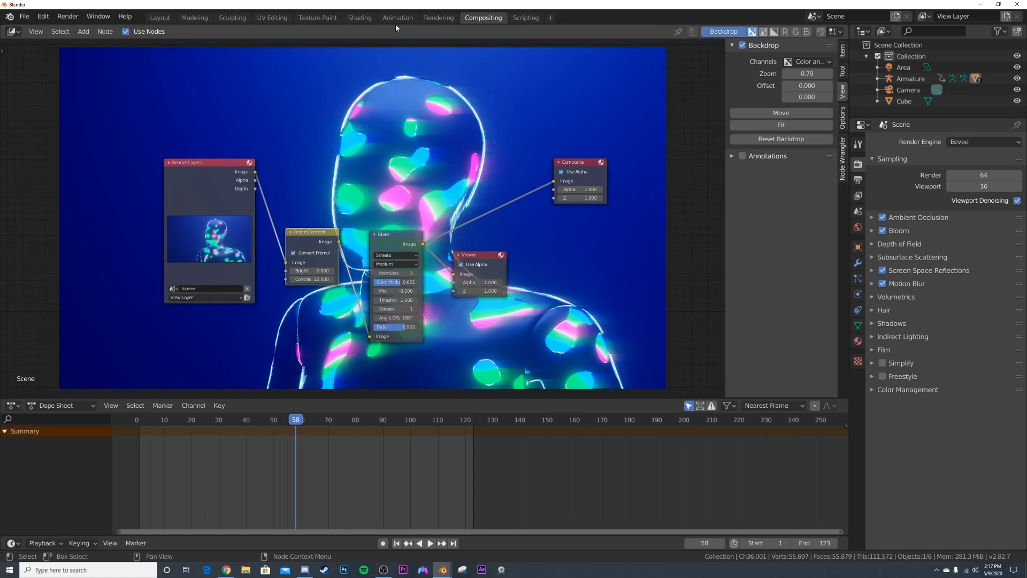
click(439, 17)
scroll(422, 307, up, 3)
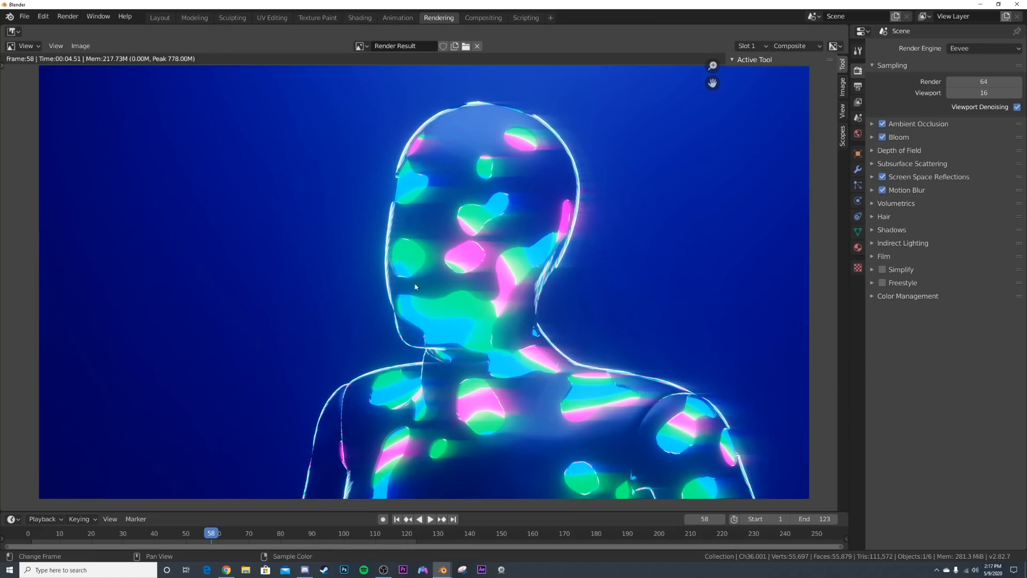
- Play the animation in the Layout workspace and stop it at frame 100
click(161, 19)
key(space)
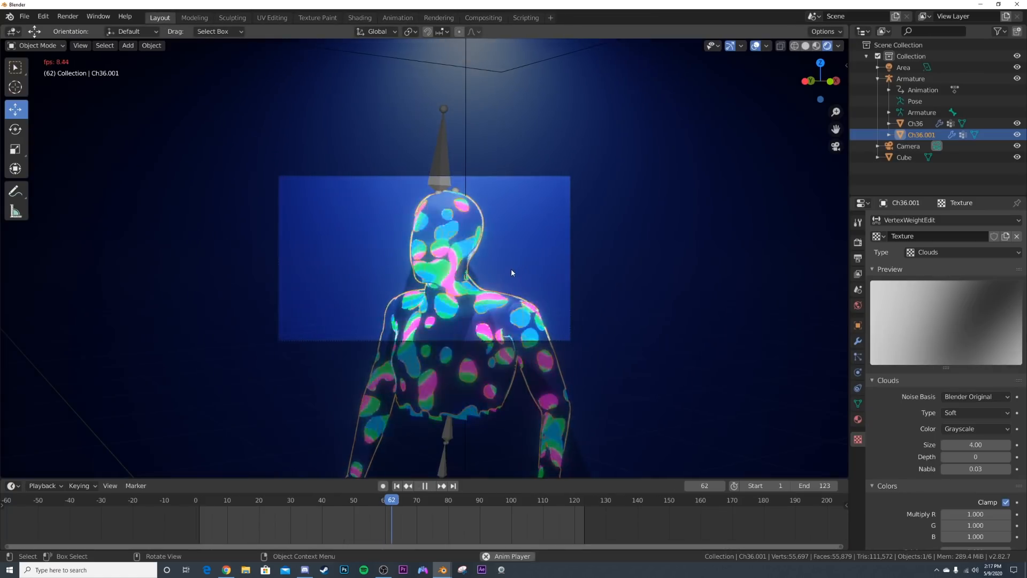
scroll(512, 271, up, 2)
click(544, 226)
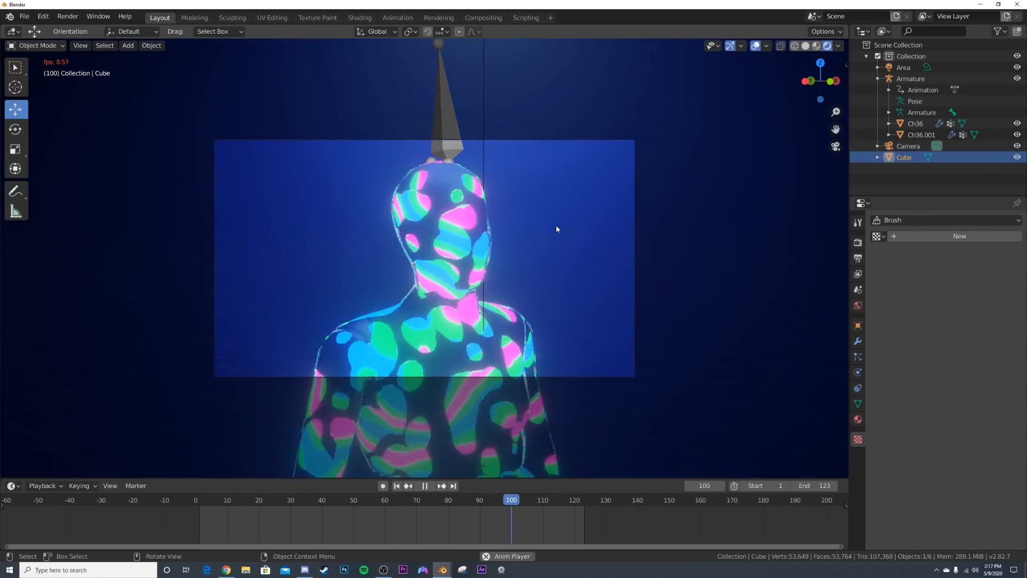
key(space)
- Set the viewport level of the mannequin shell's Subdivision modifier to 1 and check the hole edges on the head
scroll(489, 192, up, 6)
scroll(453, 223, up, 8)
shift+middle_drag(489, 171, 420, 390)
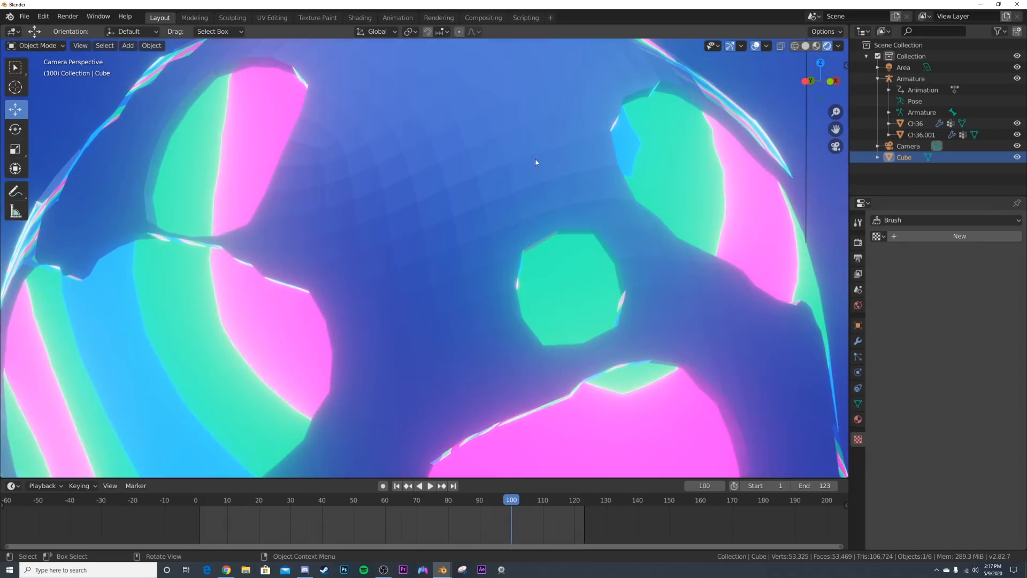
click(557, 166)
click(857, 341)
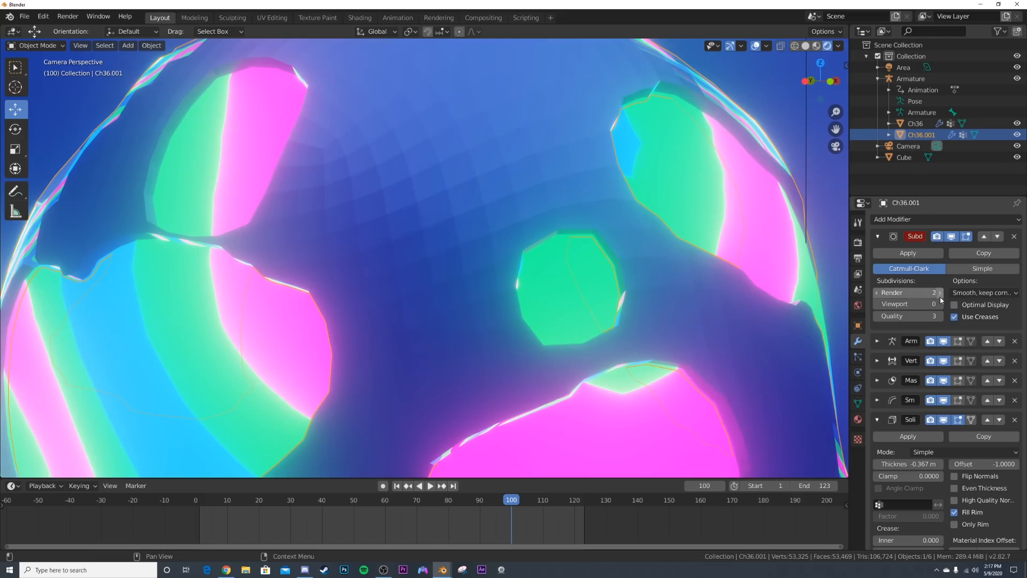
click(940, 303)
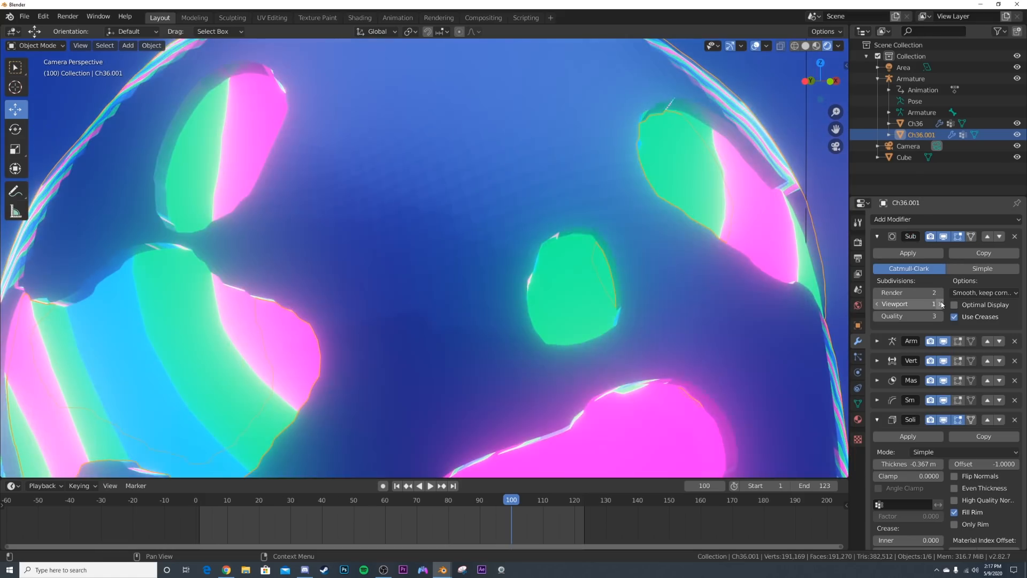
scroll(618, 266, down, 5)
shift+middle_drag(583, 307, 577, 182)
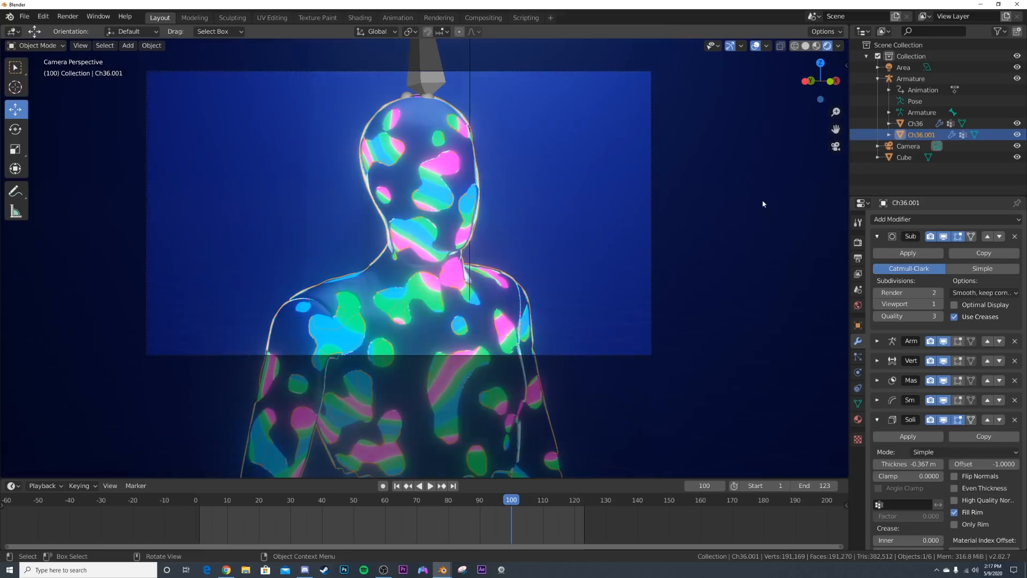
click(762, 202)
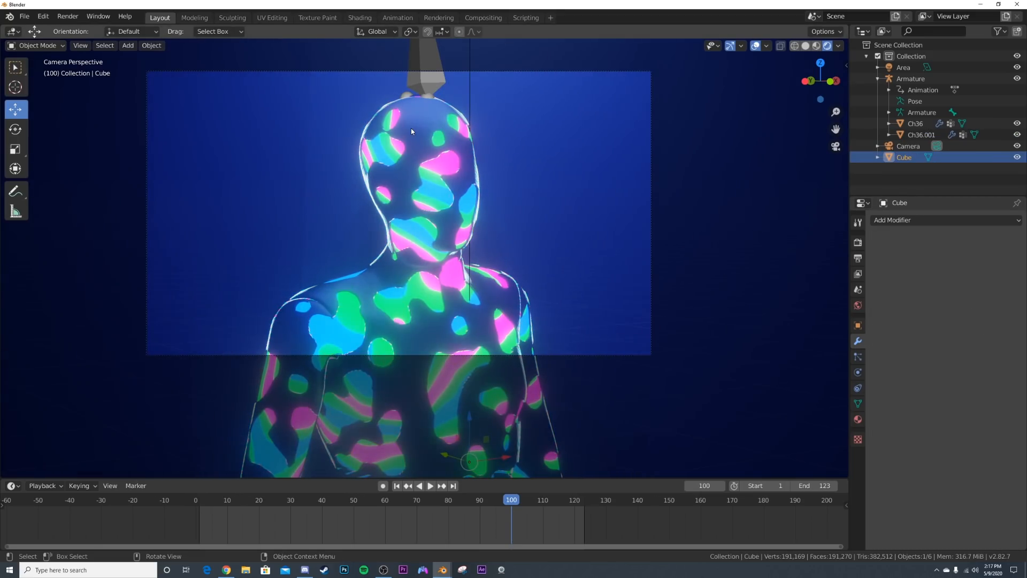
click(411, 127)
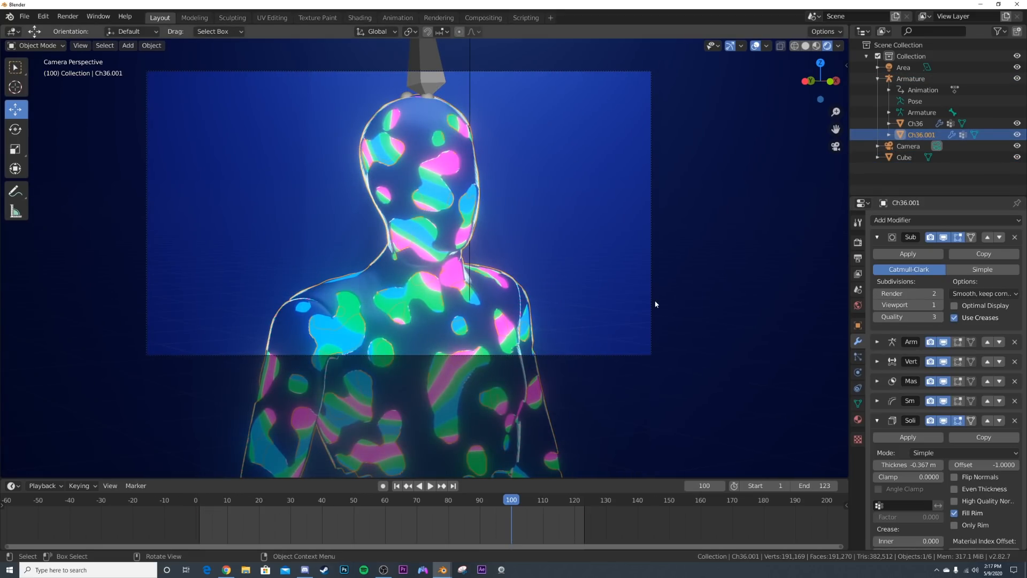
click(716, 278)
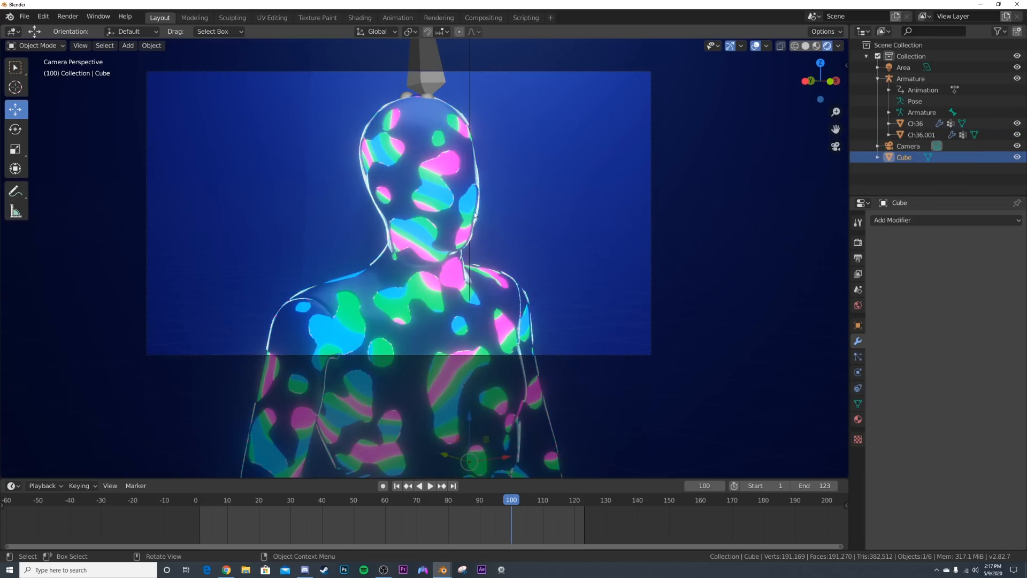